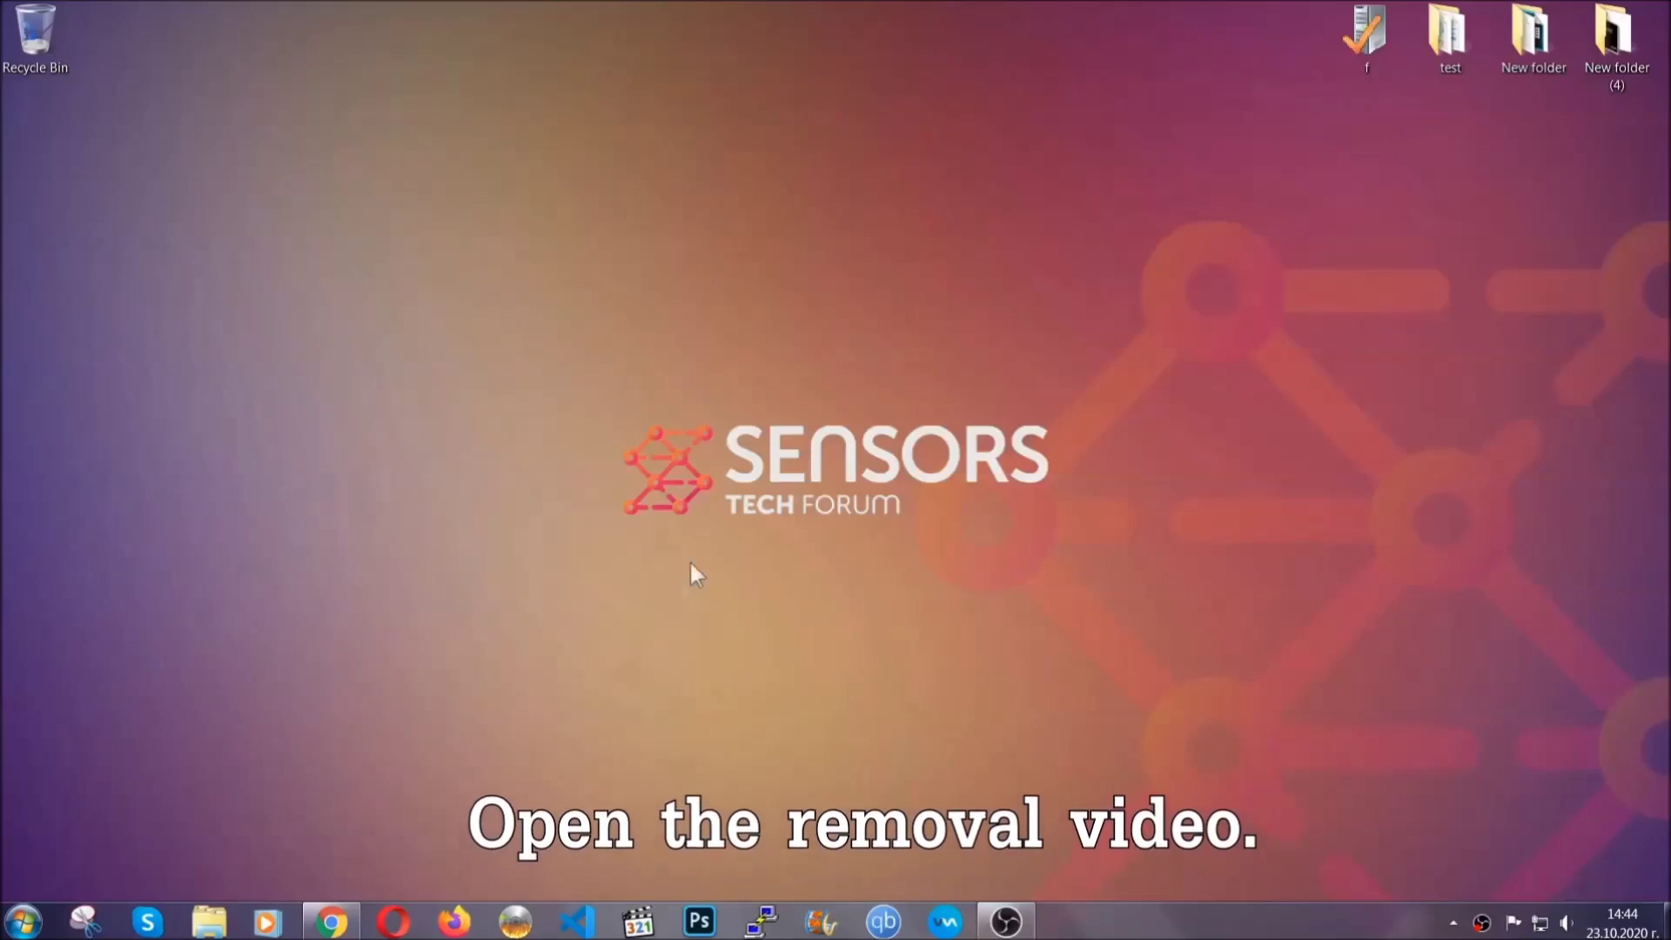
- Show the YouTube 'How to Remove a Ransomware Virus (Windows)' video in Chrome
left_click(329, 922)
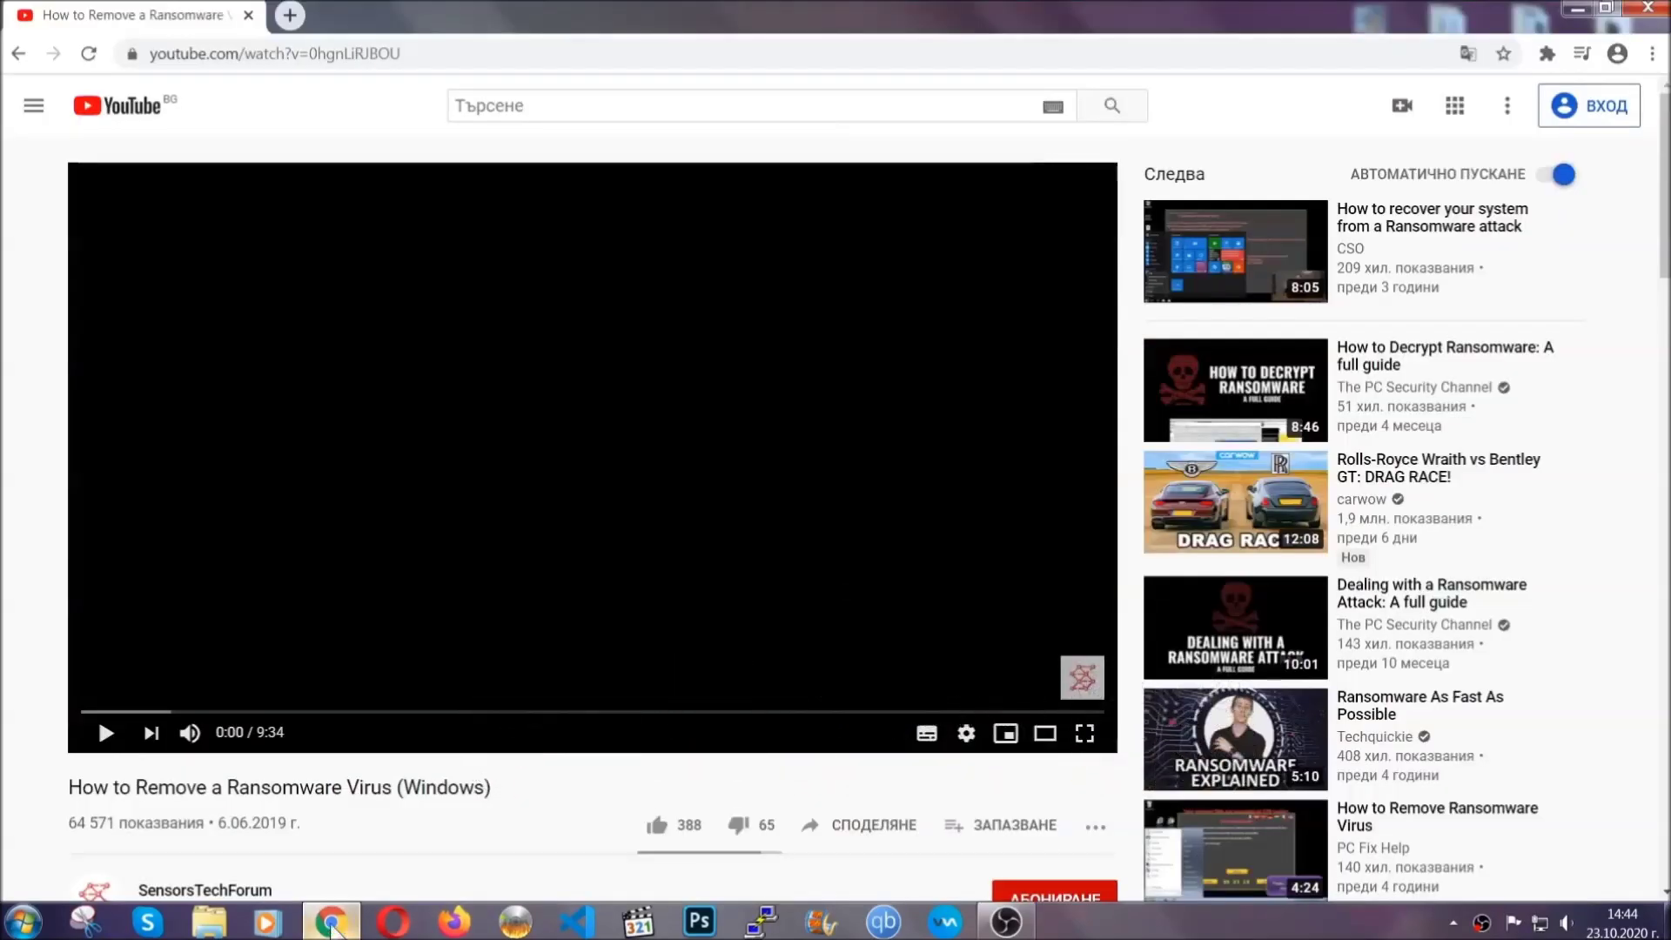
scroll(301, 705, "down", 3)
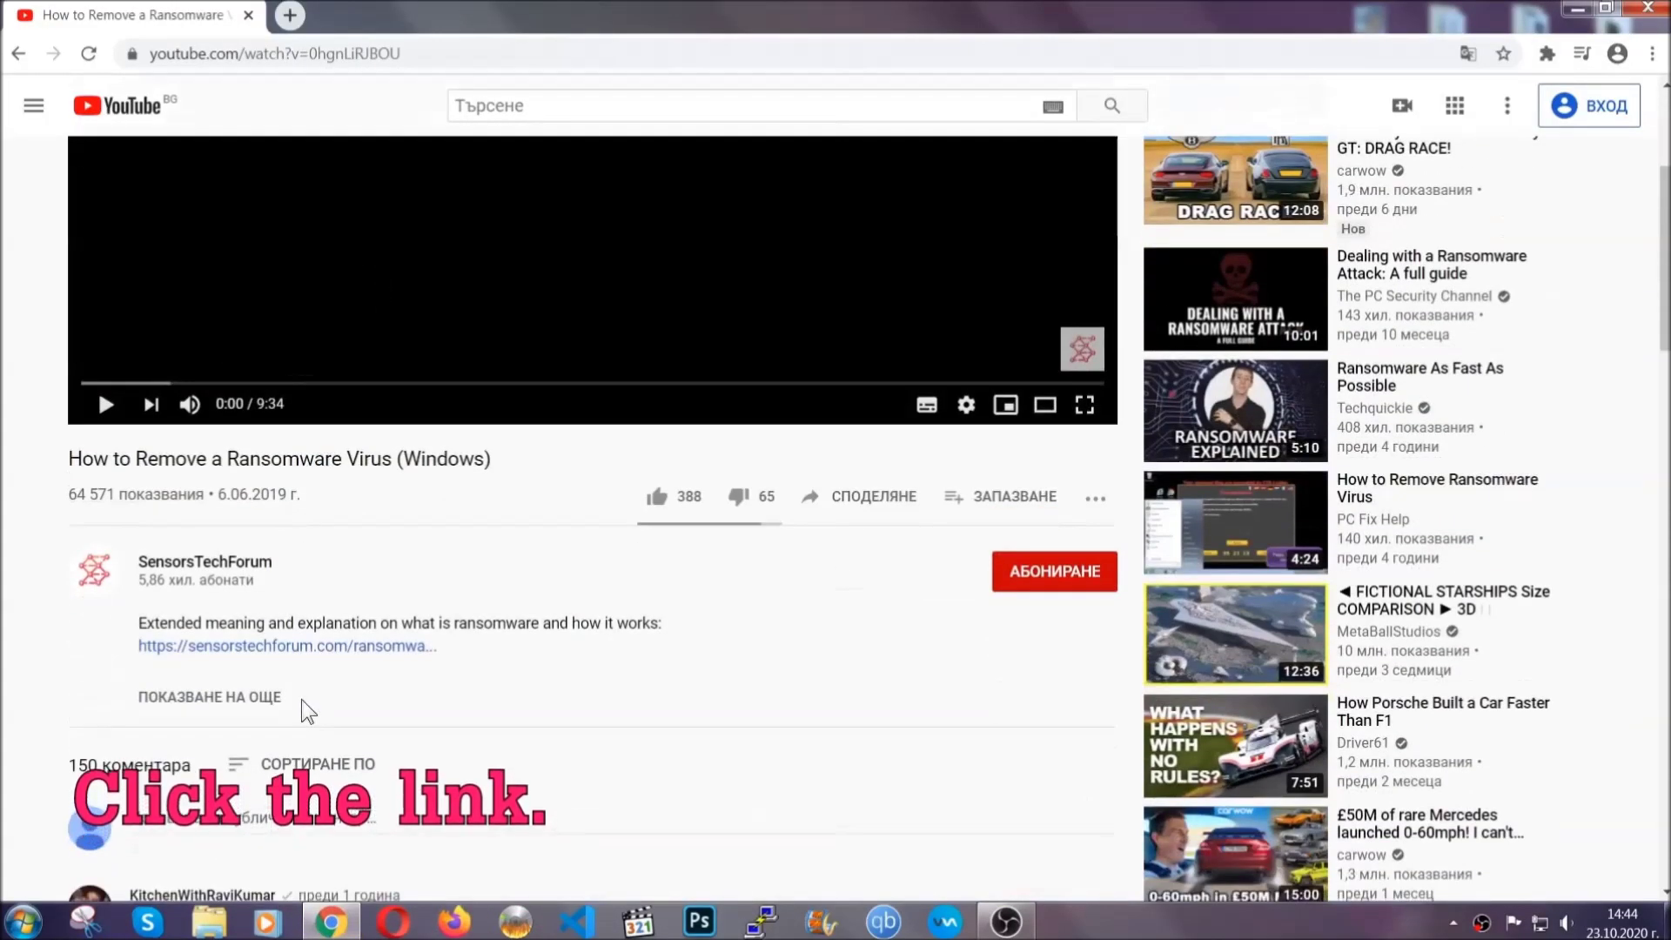
- Follow the description link to the SpyHunter page and launch the downloaded SpyHunter installer
left_click(281, 645)
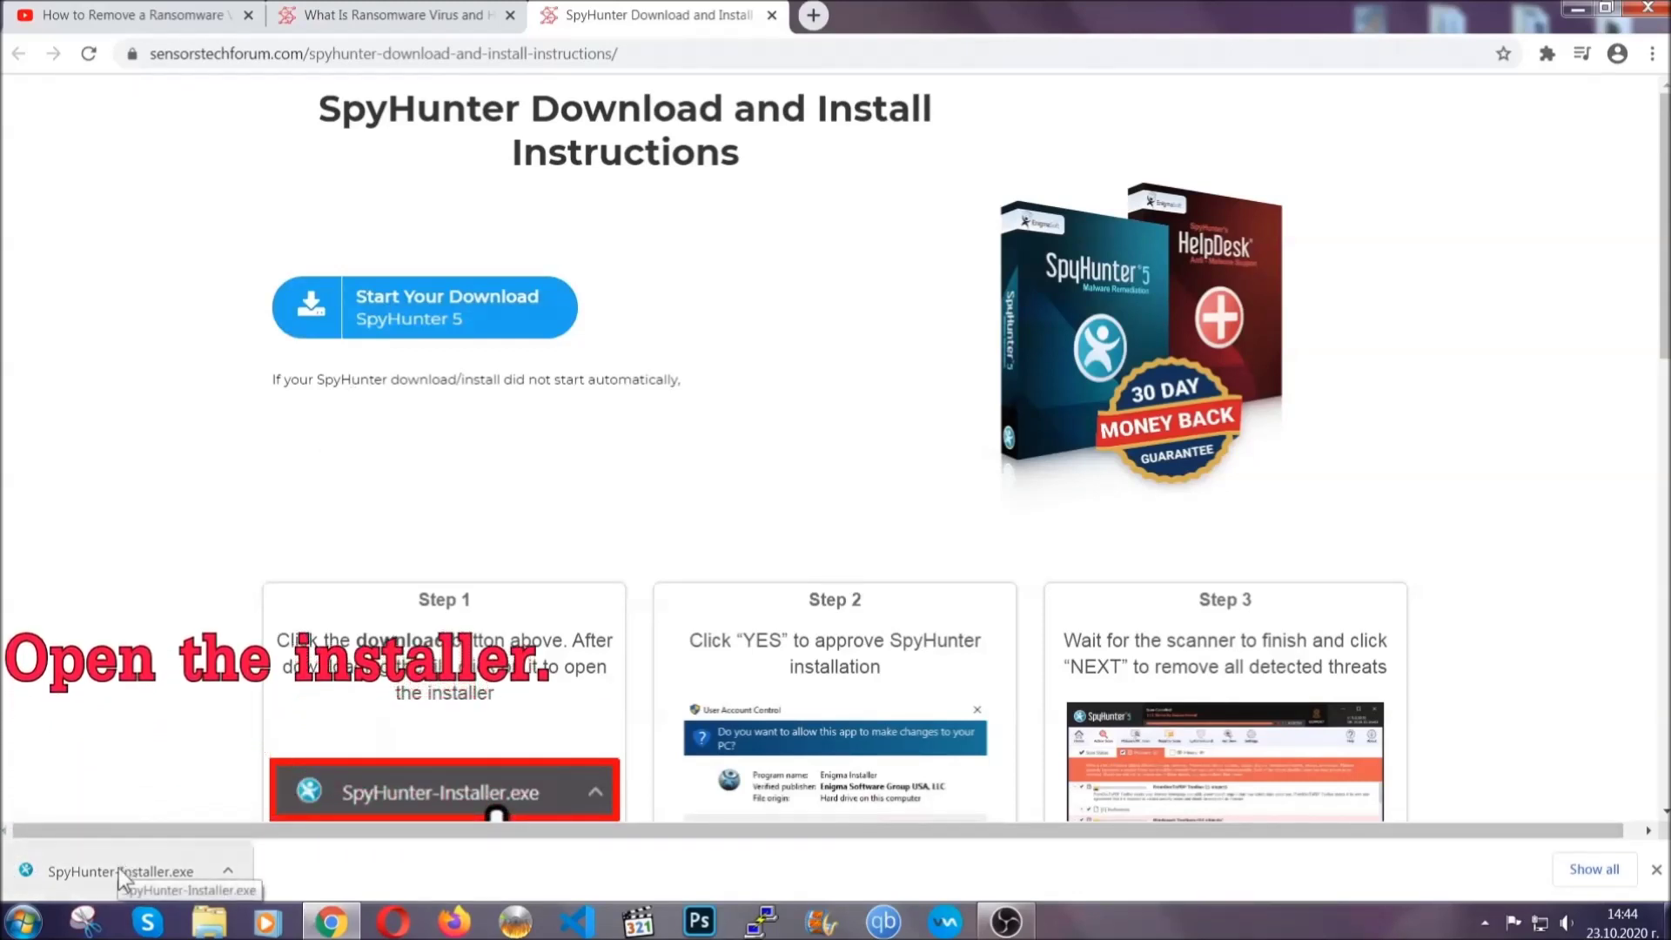
left_click(118, 868)
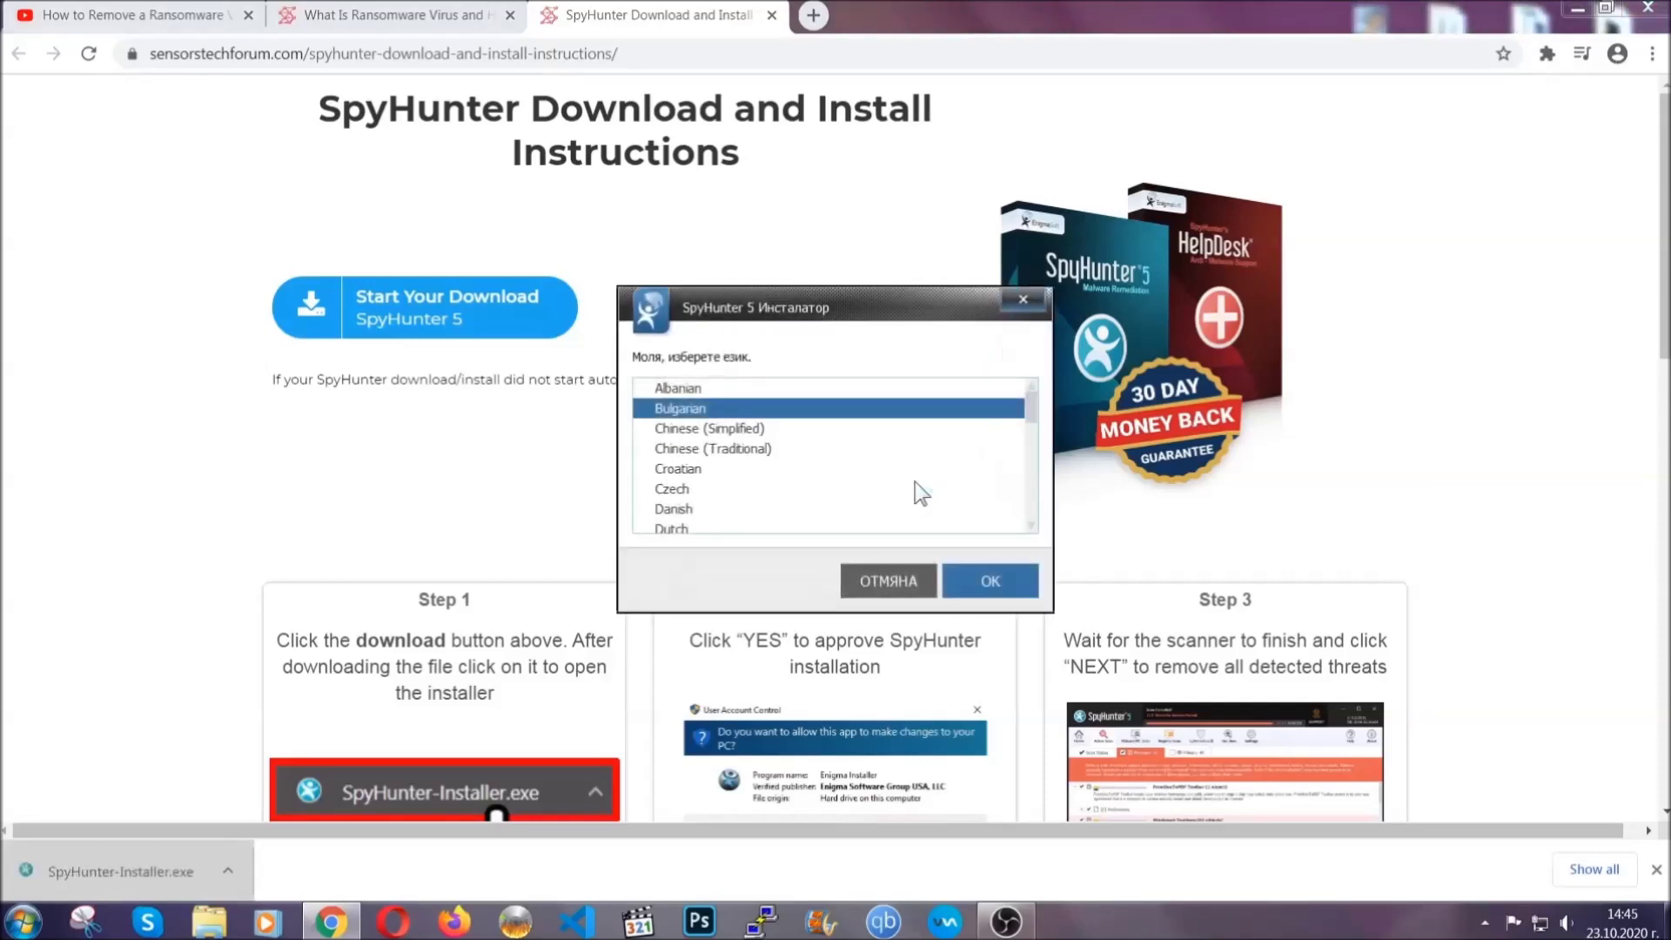
scroll(862, 483, "down", 3)
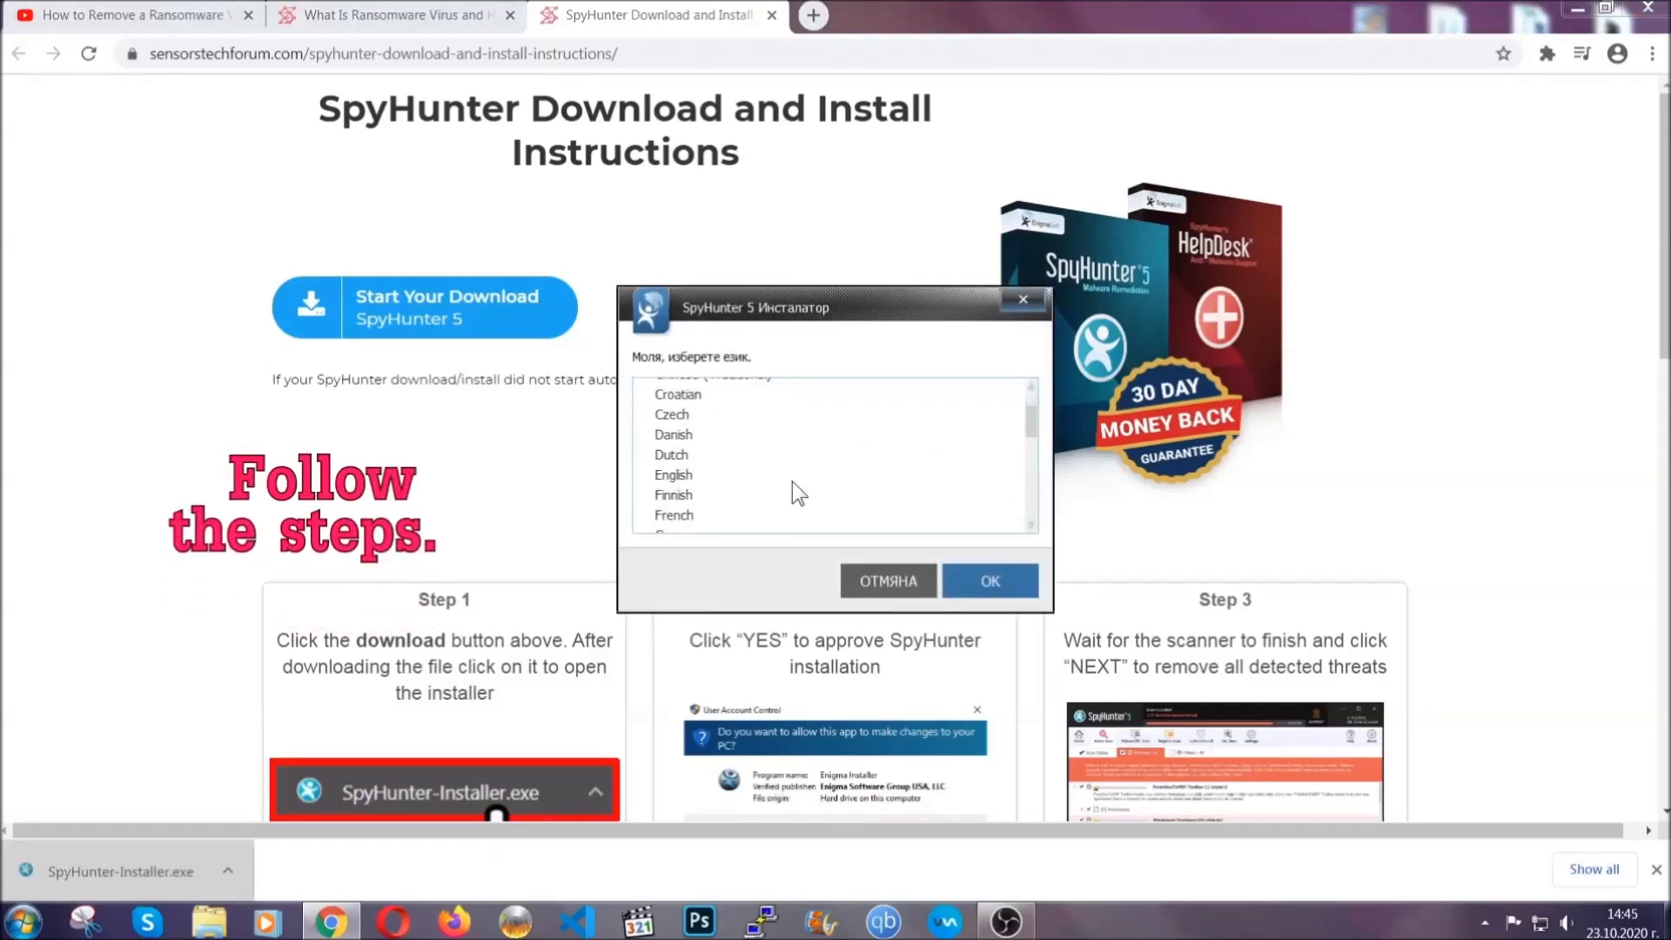
- Install SpyHunter 5 in English, accepting the EULA, and let it start scanning
left_click(789, 482)
left_click(989, 581)
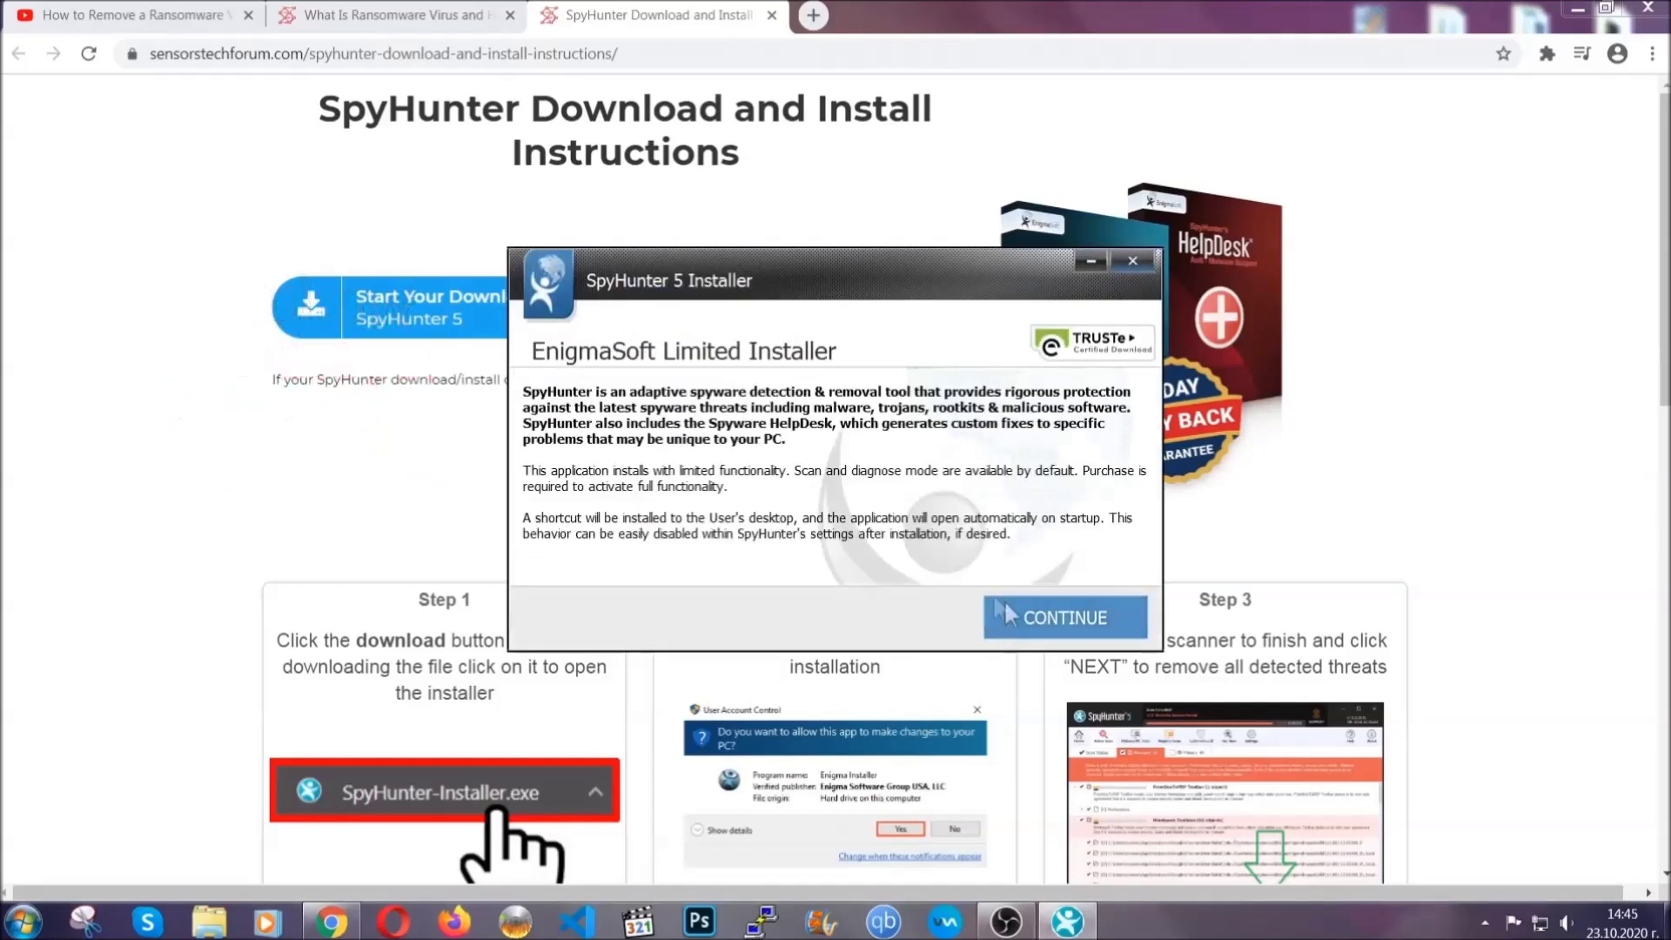
left_click(1009, 604)
left_click(850, 563)
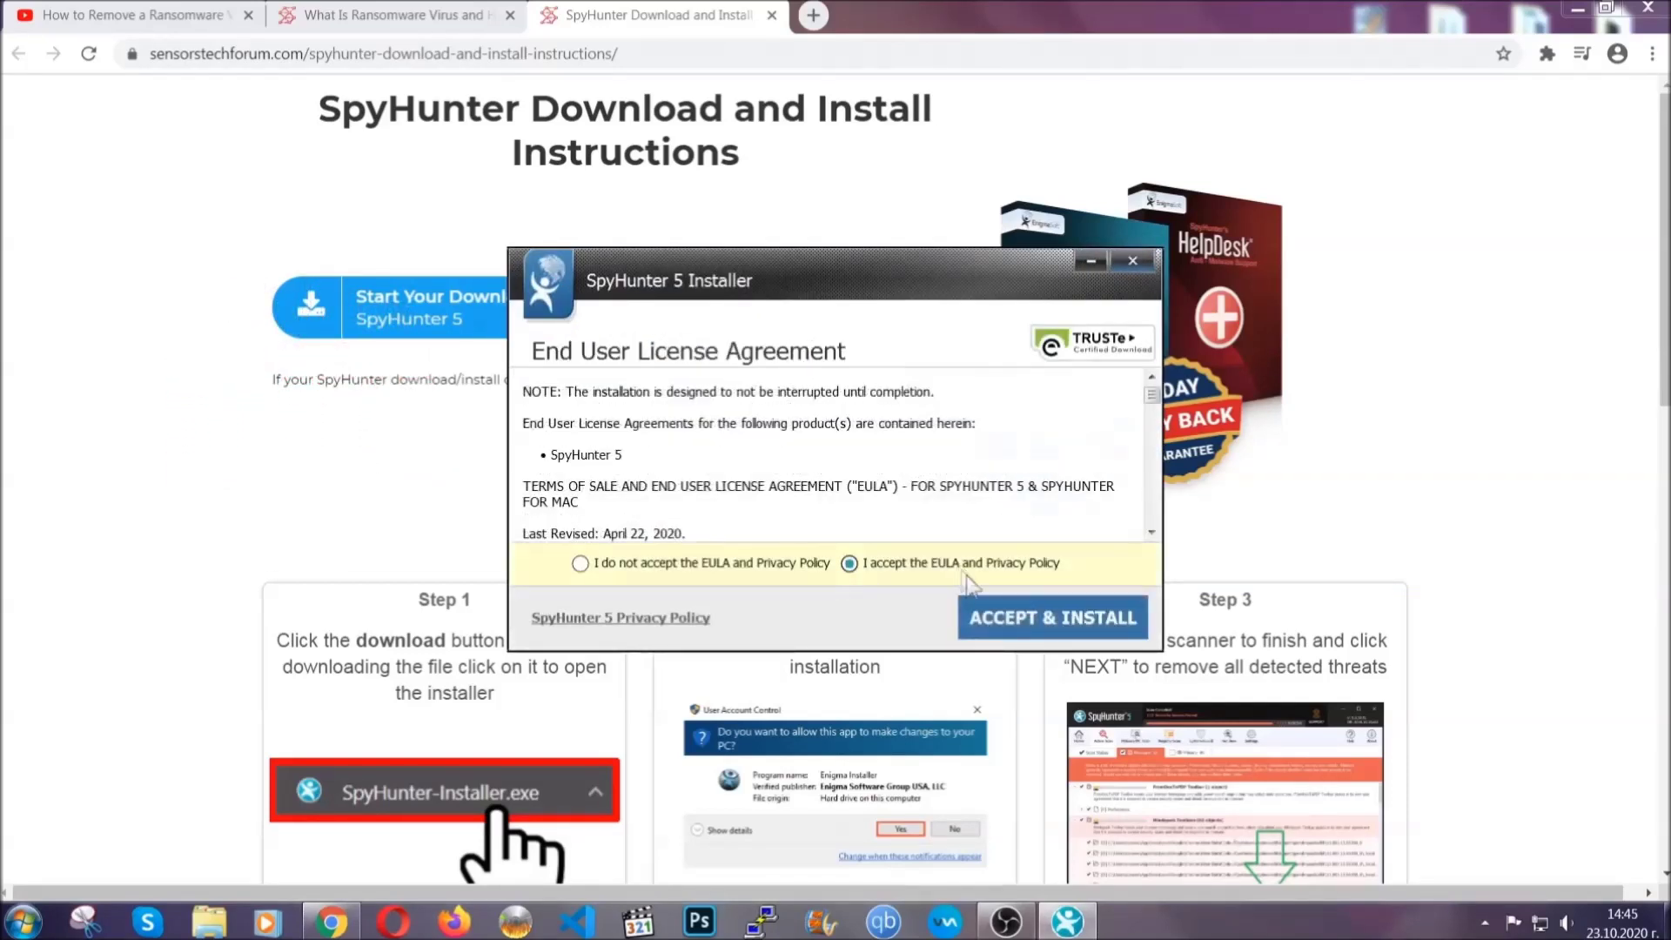
left_click(997, 610)
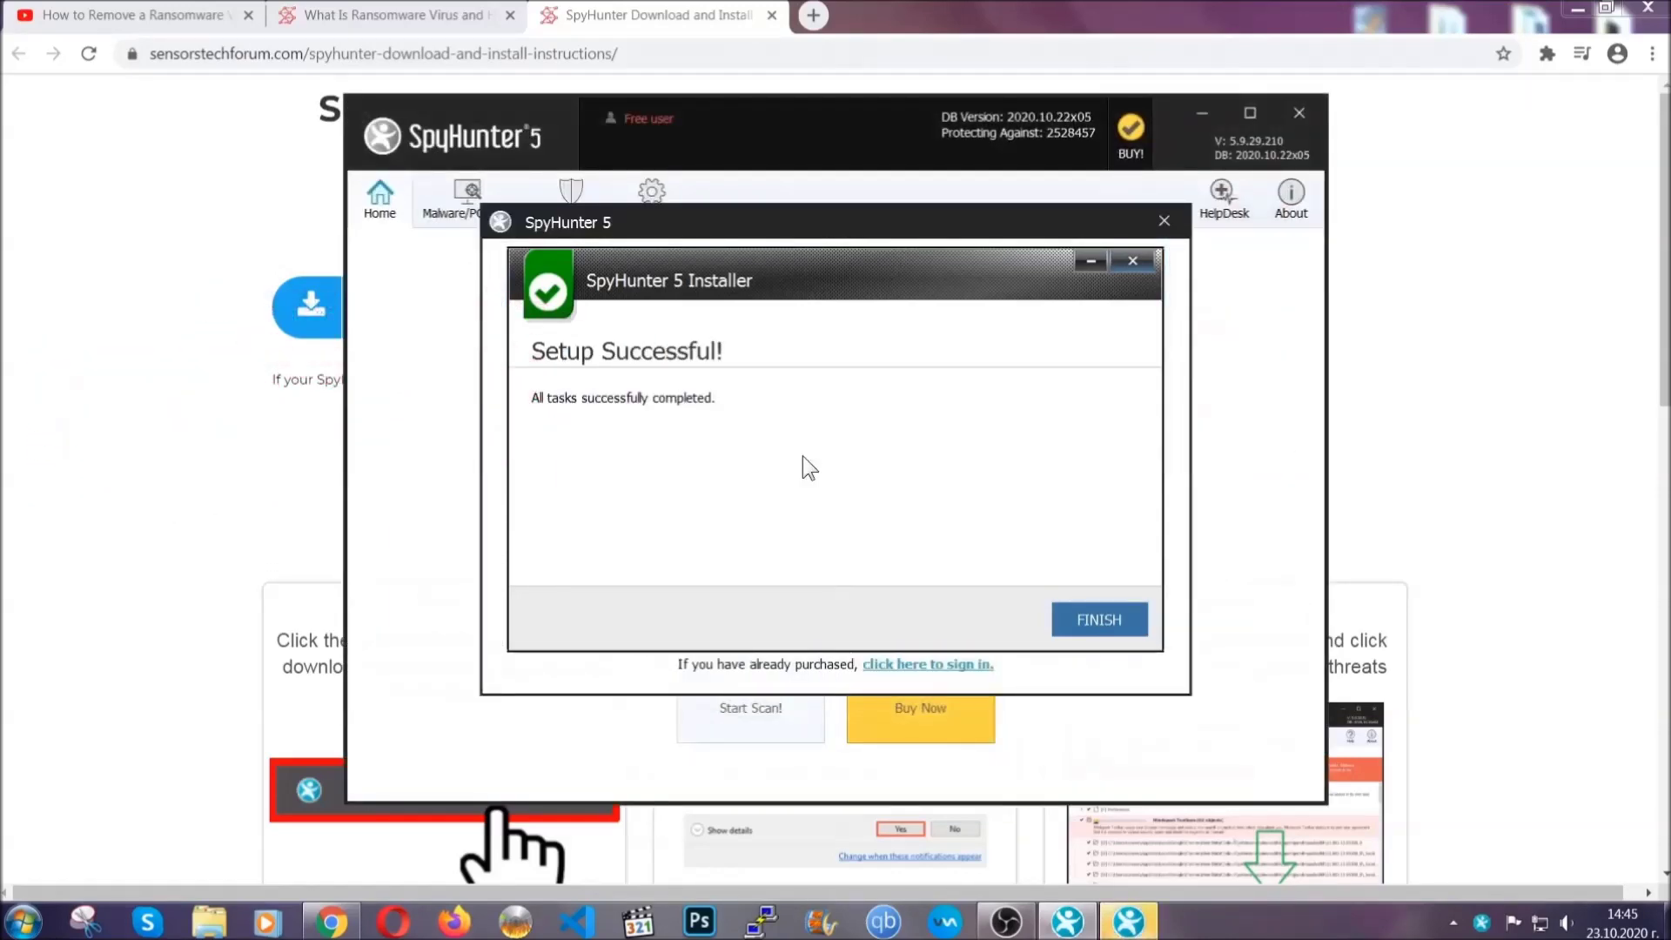
left_click(1068, 623)
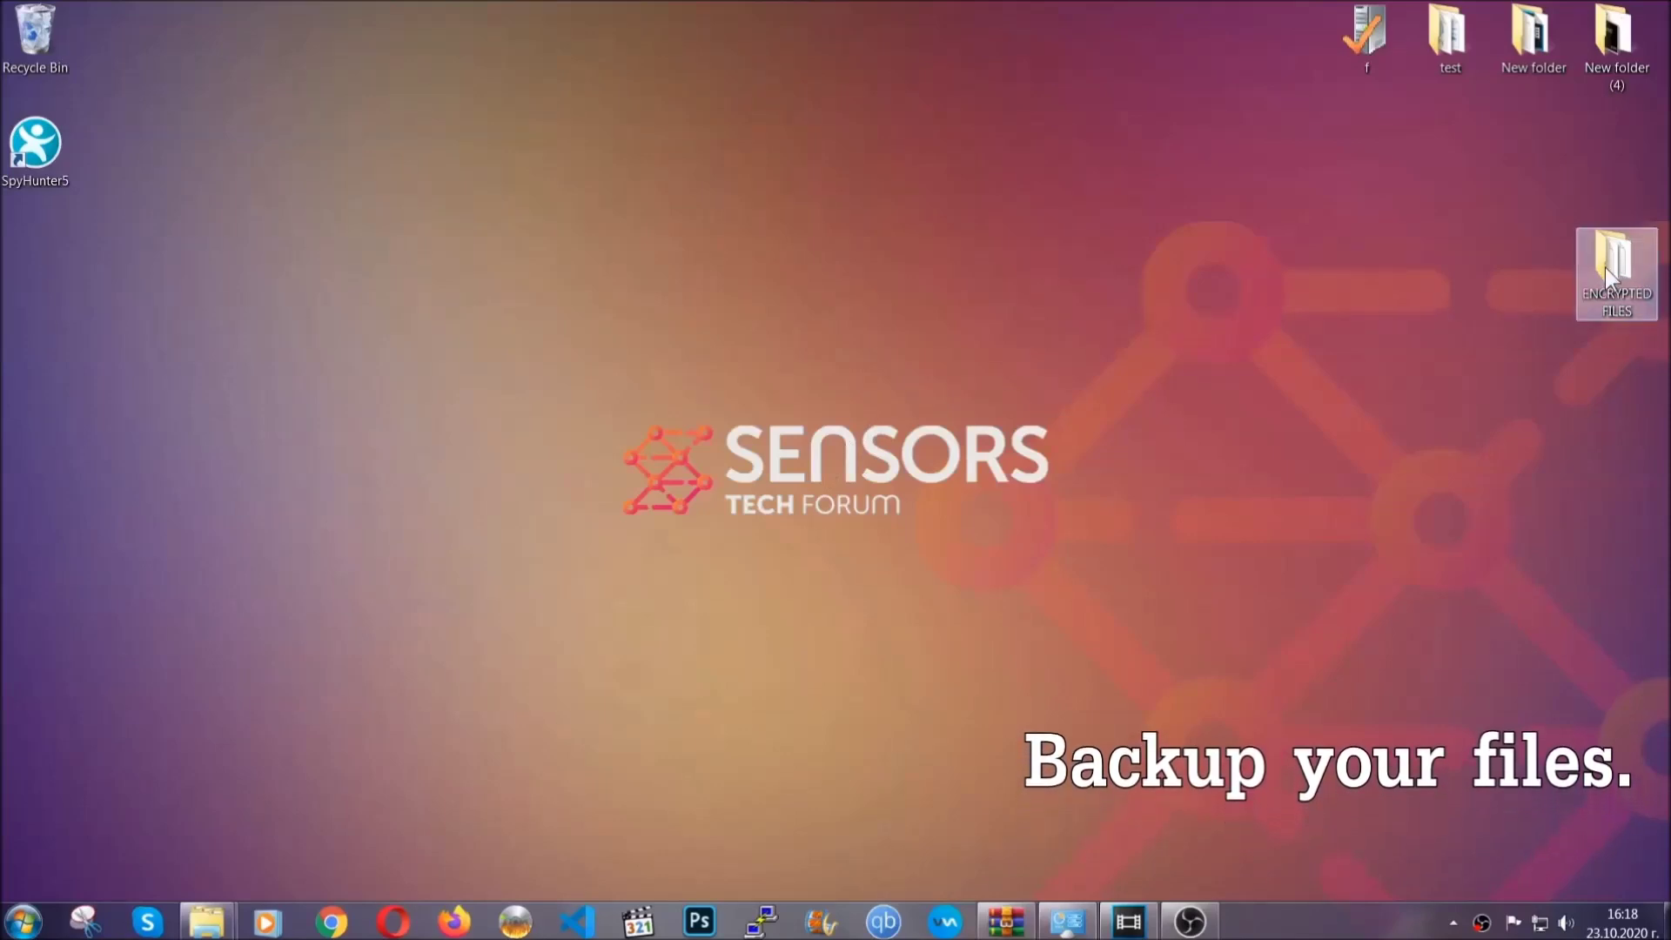
- Copy all six encrypted .efji files from the ENCRYPTED FILES folder
double_click(1605, 267)
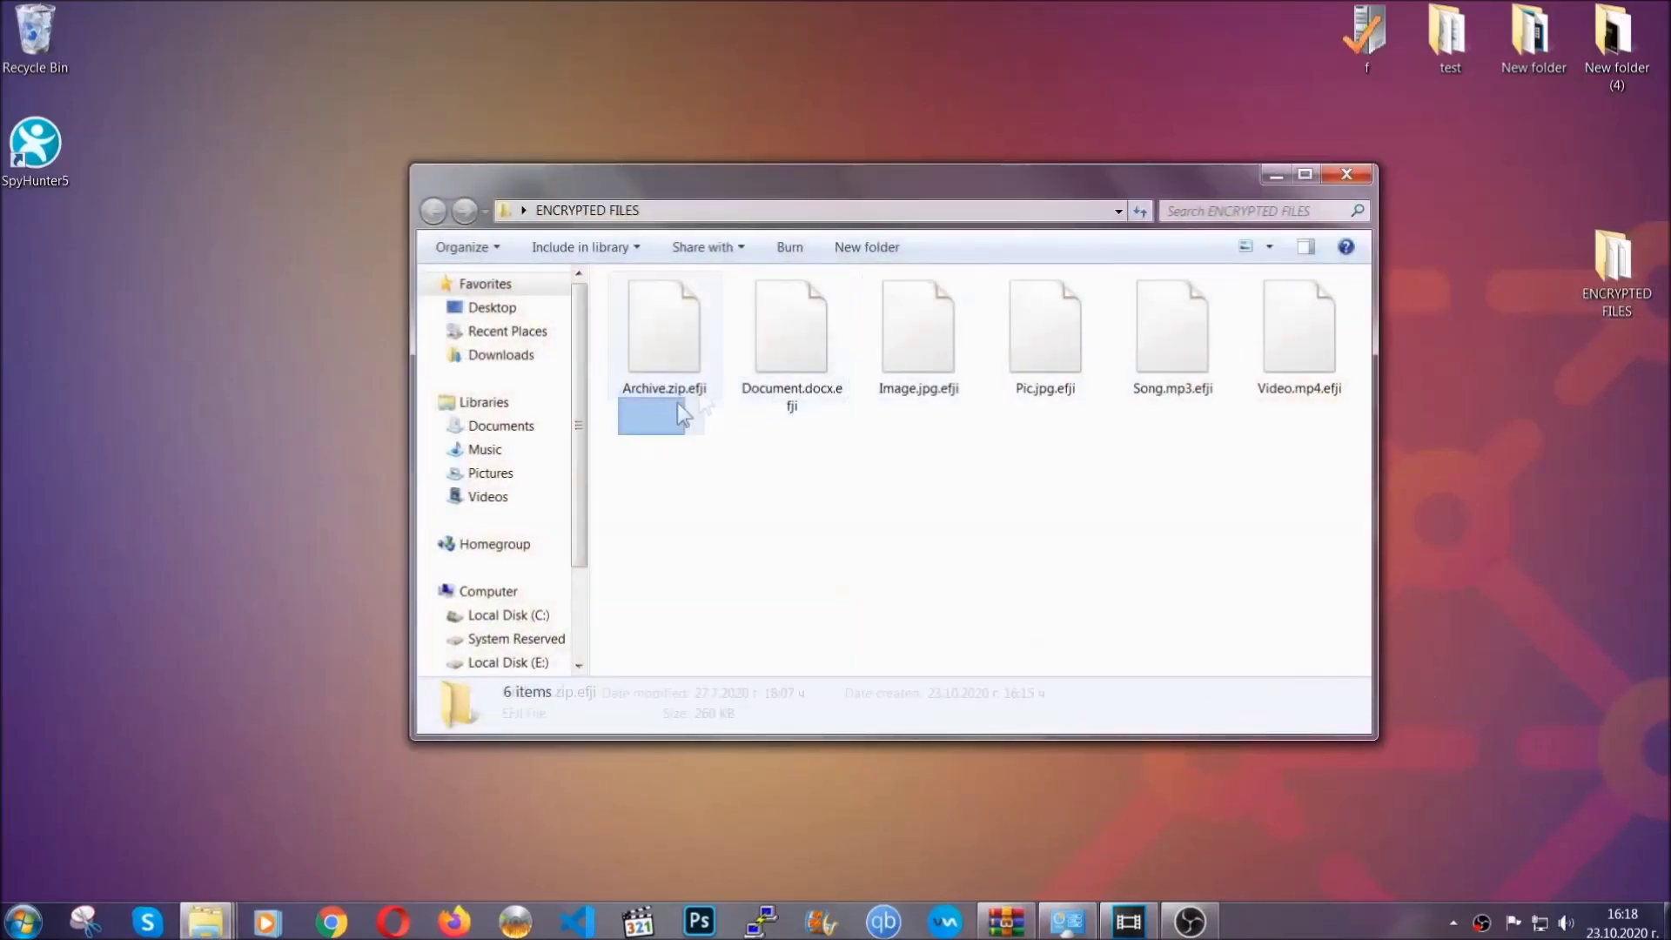
left_click_drag(678, 402, 1307, 310)
right_click(1307, 310)
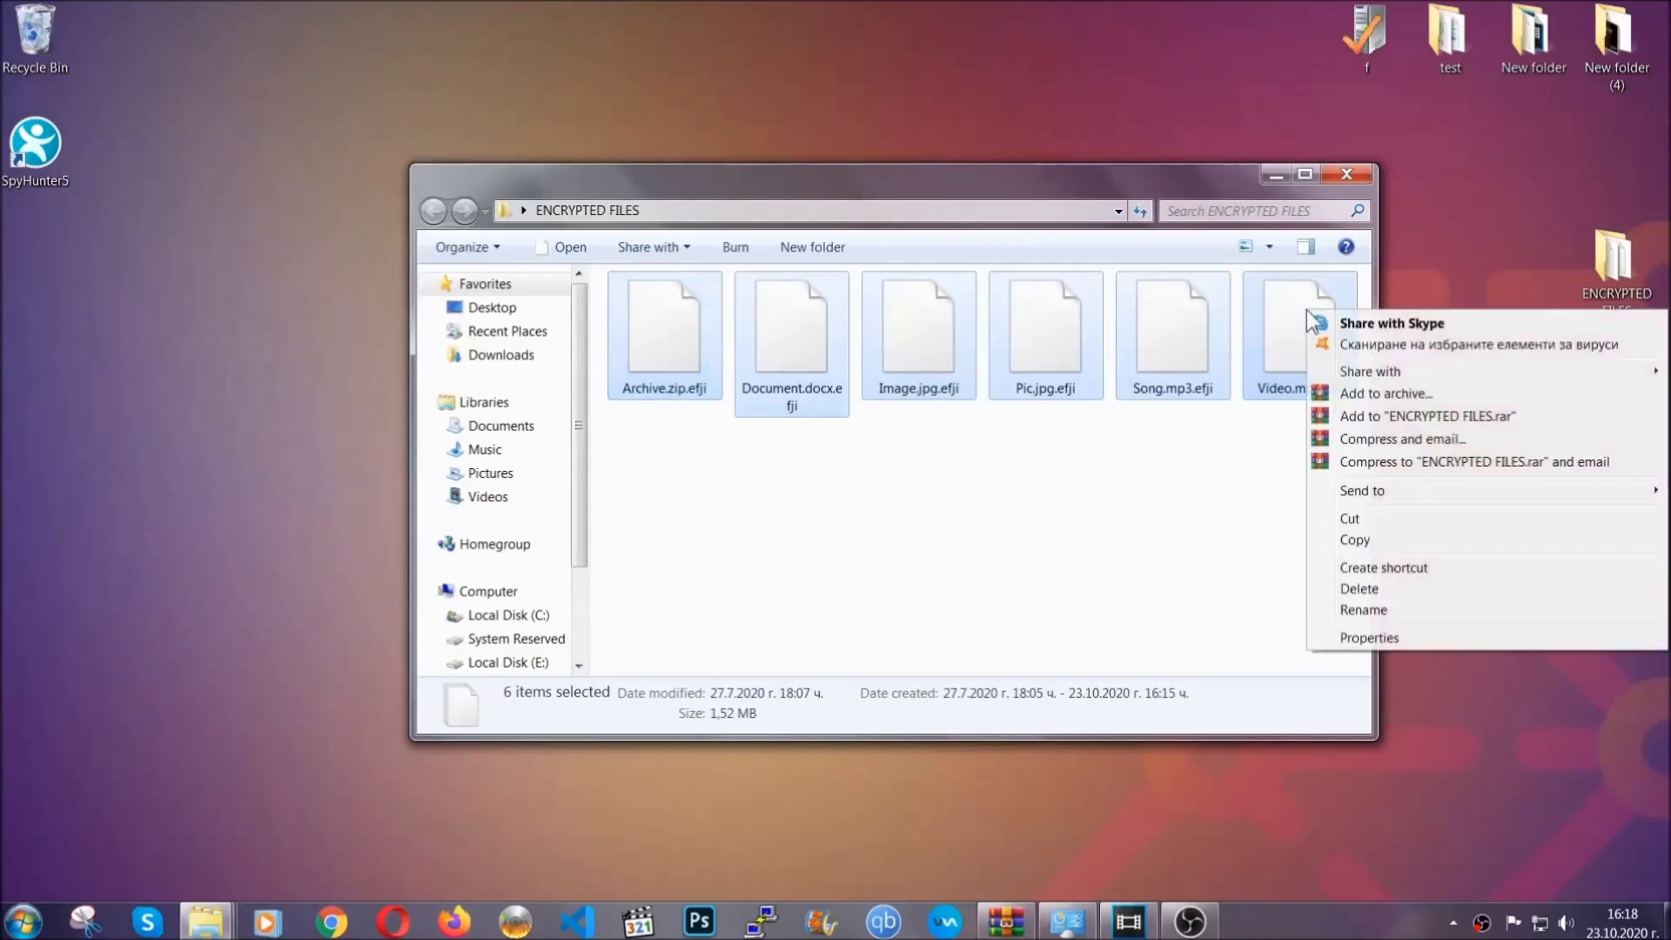
left_click(1356, 540)
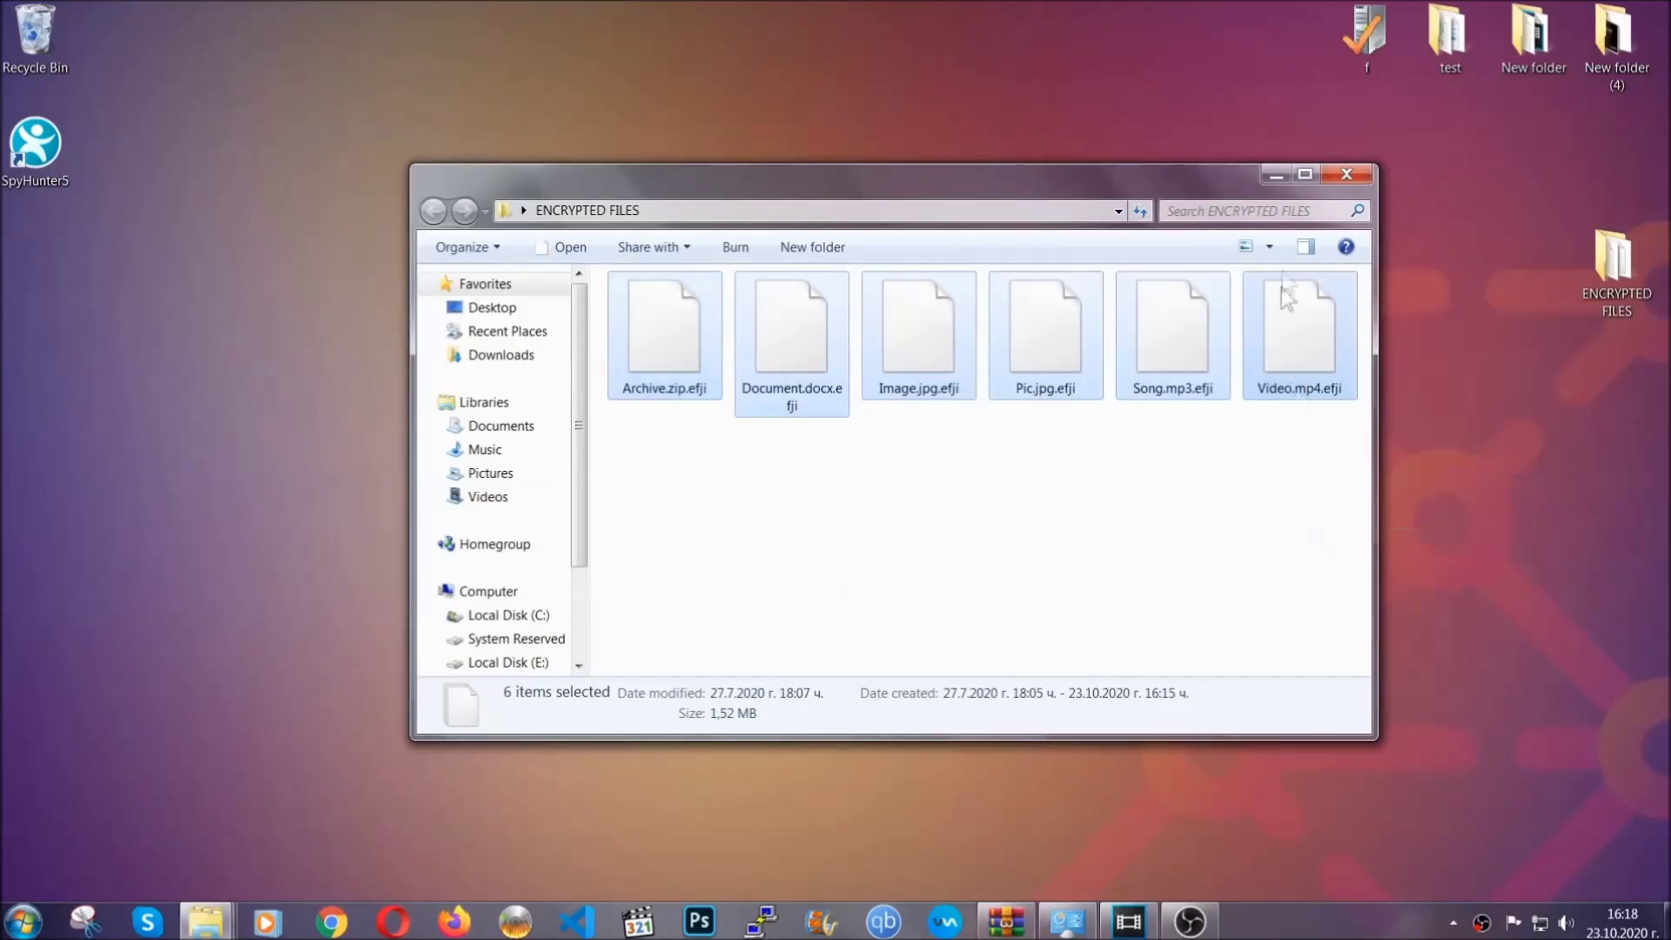
left_click(1280, 175)
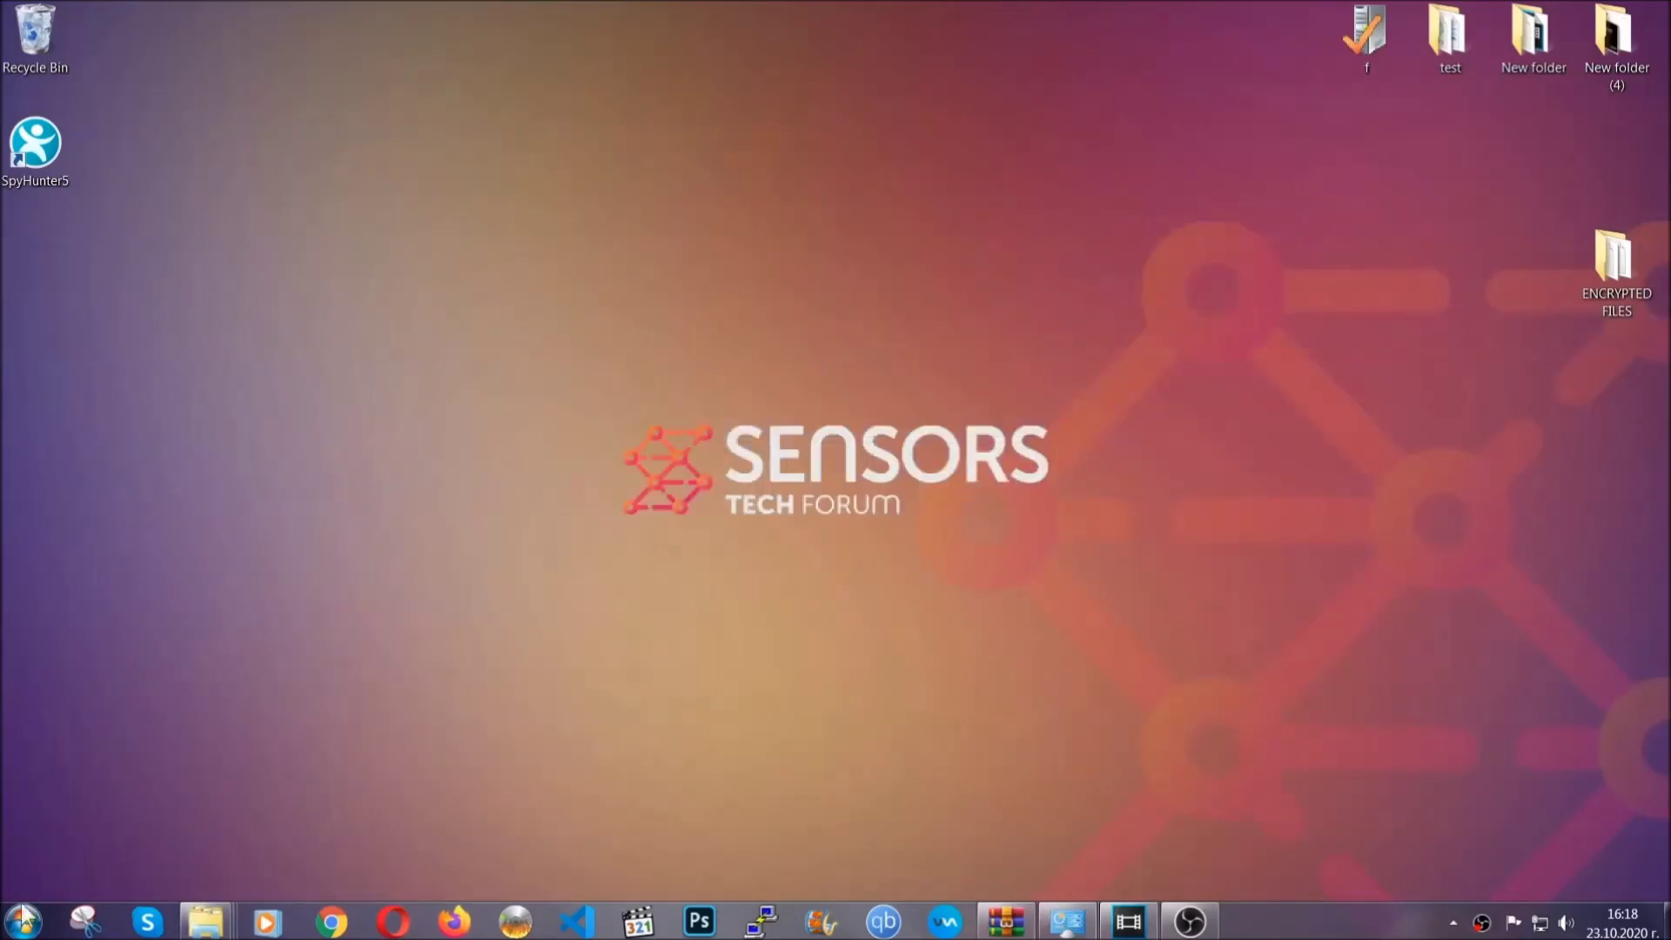
- Paste the six files onto FLASH DRIVE (H:) and close the drive window
left_click(21, 922)
left_click(320, 653)
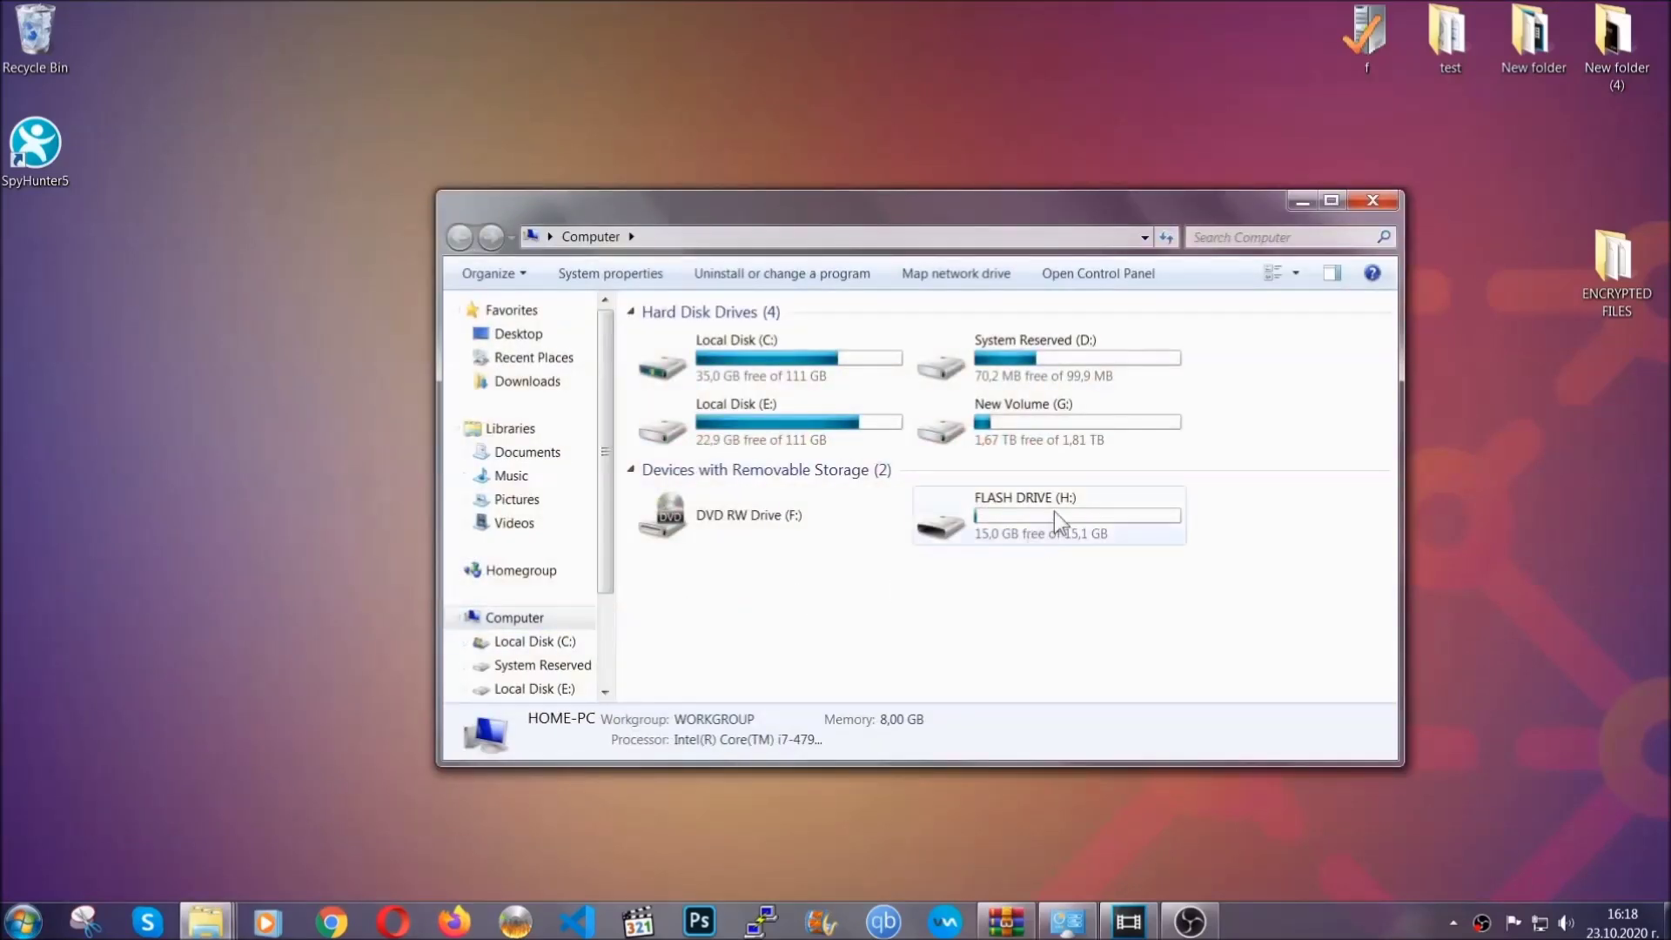
double_click(1053, 510)
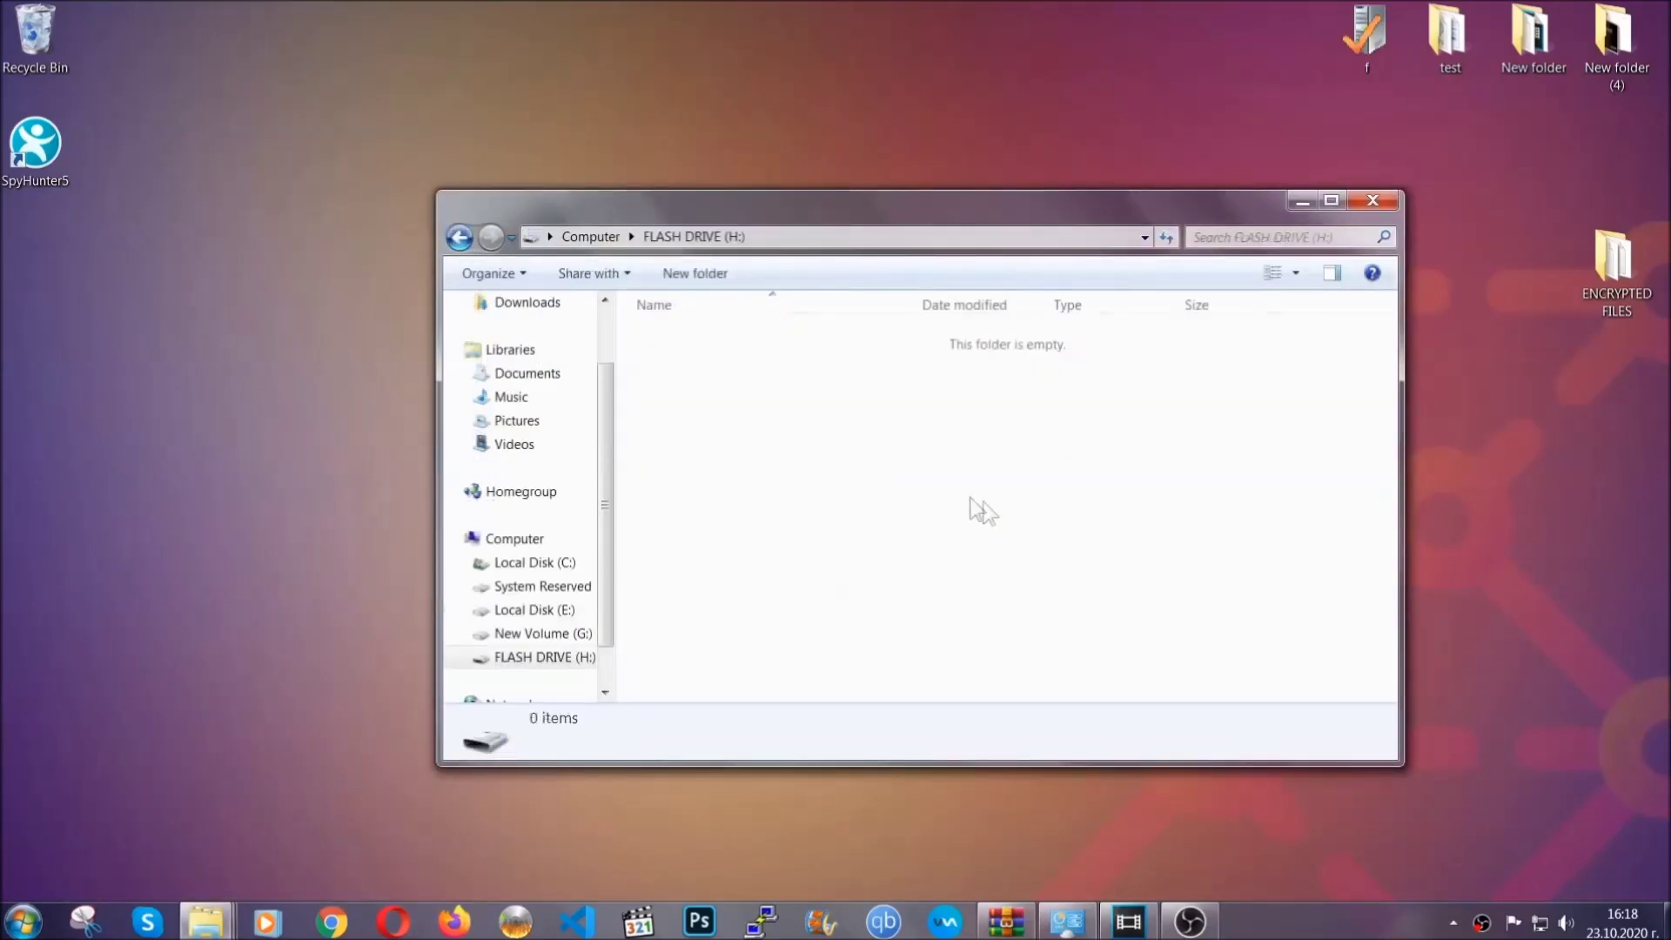
right_click(721, 388)
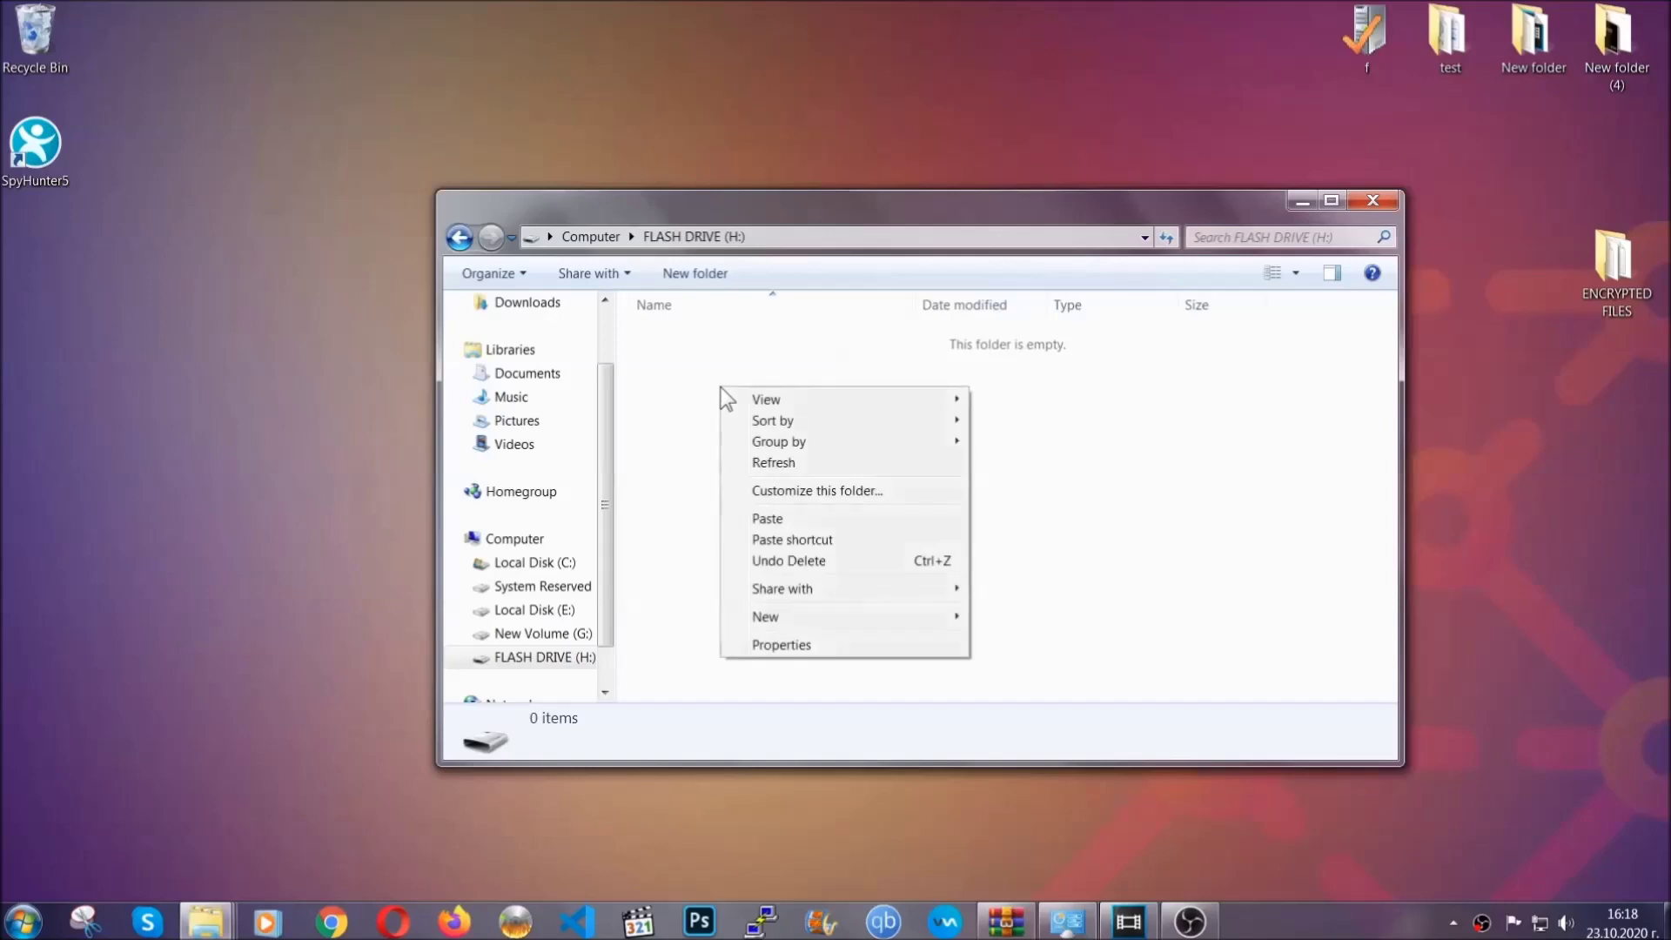
left_click(761, 520)
left_click(761, 521)
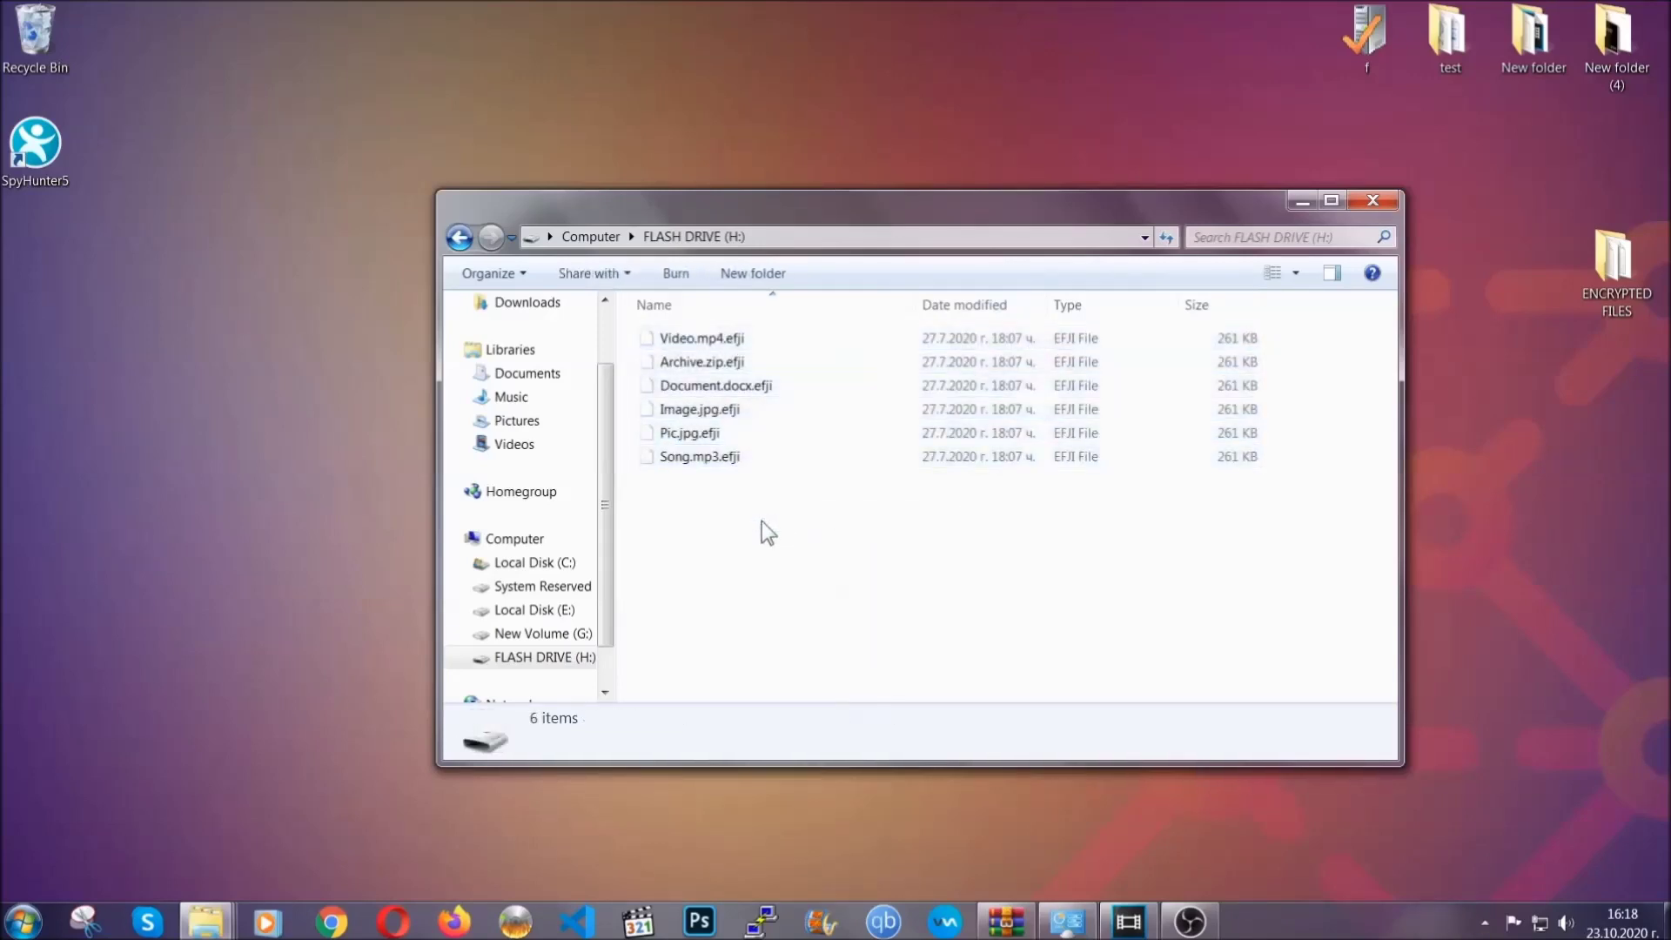
left_click(1377, 200)
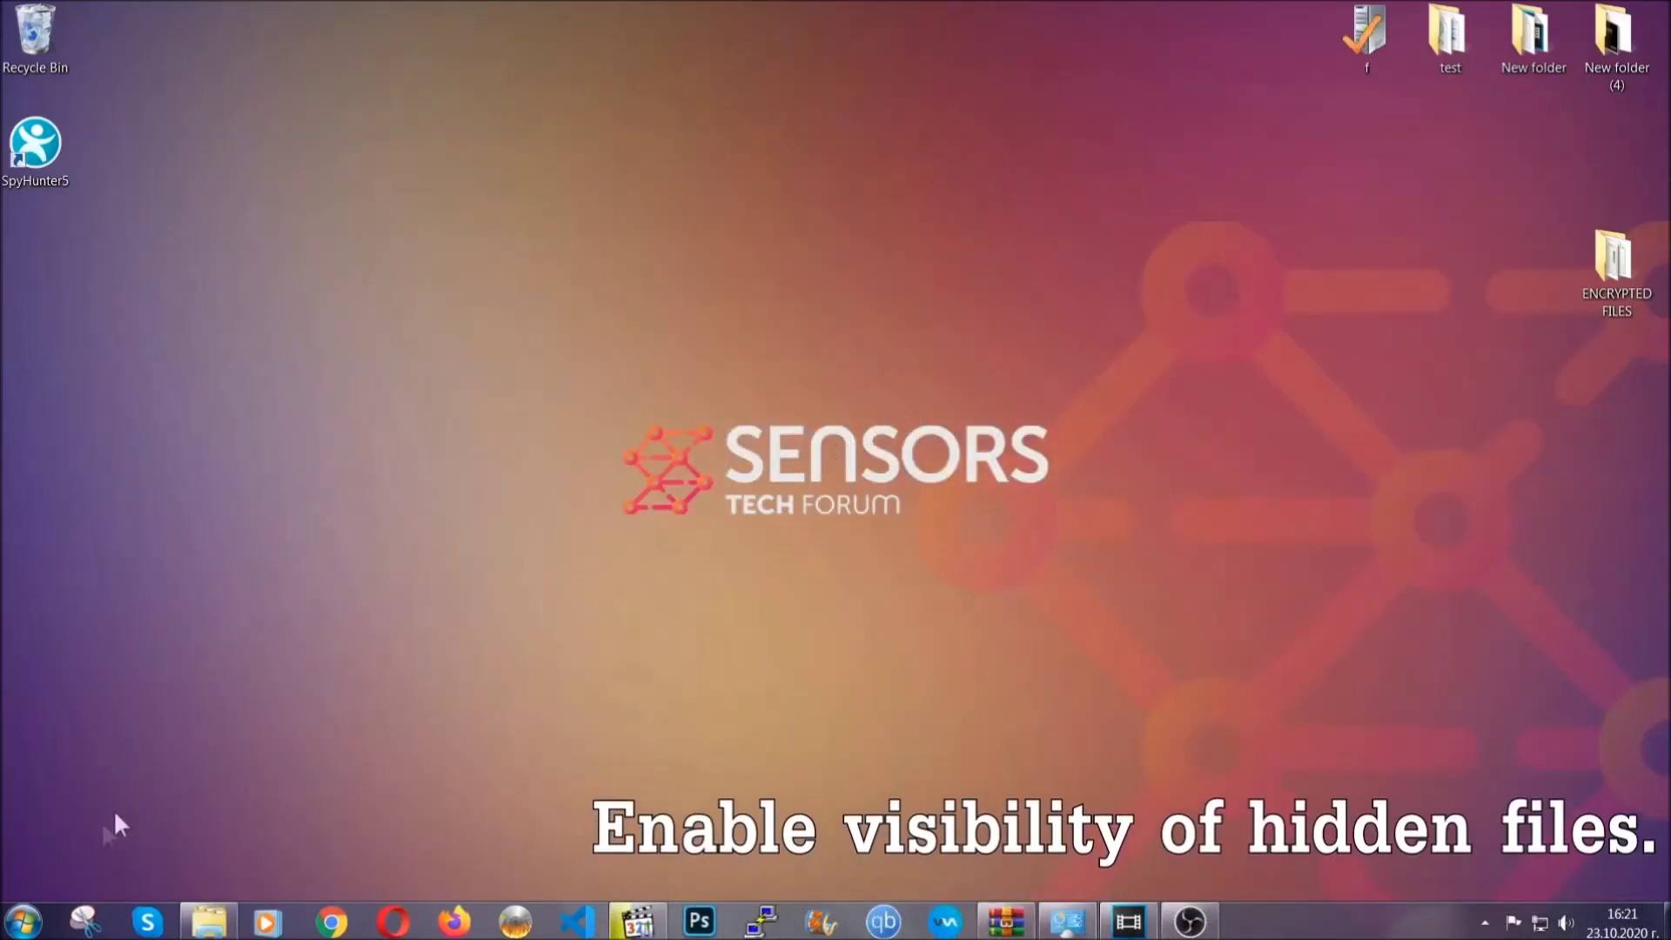
- Find 'show hidden files and folders' in Start and apply Show hidden files, folders, and drives
left_click(25, 922)
left_click(104, 868)
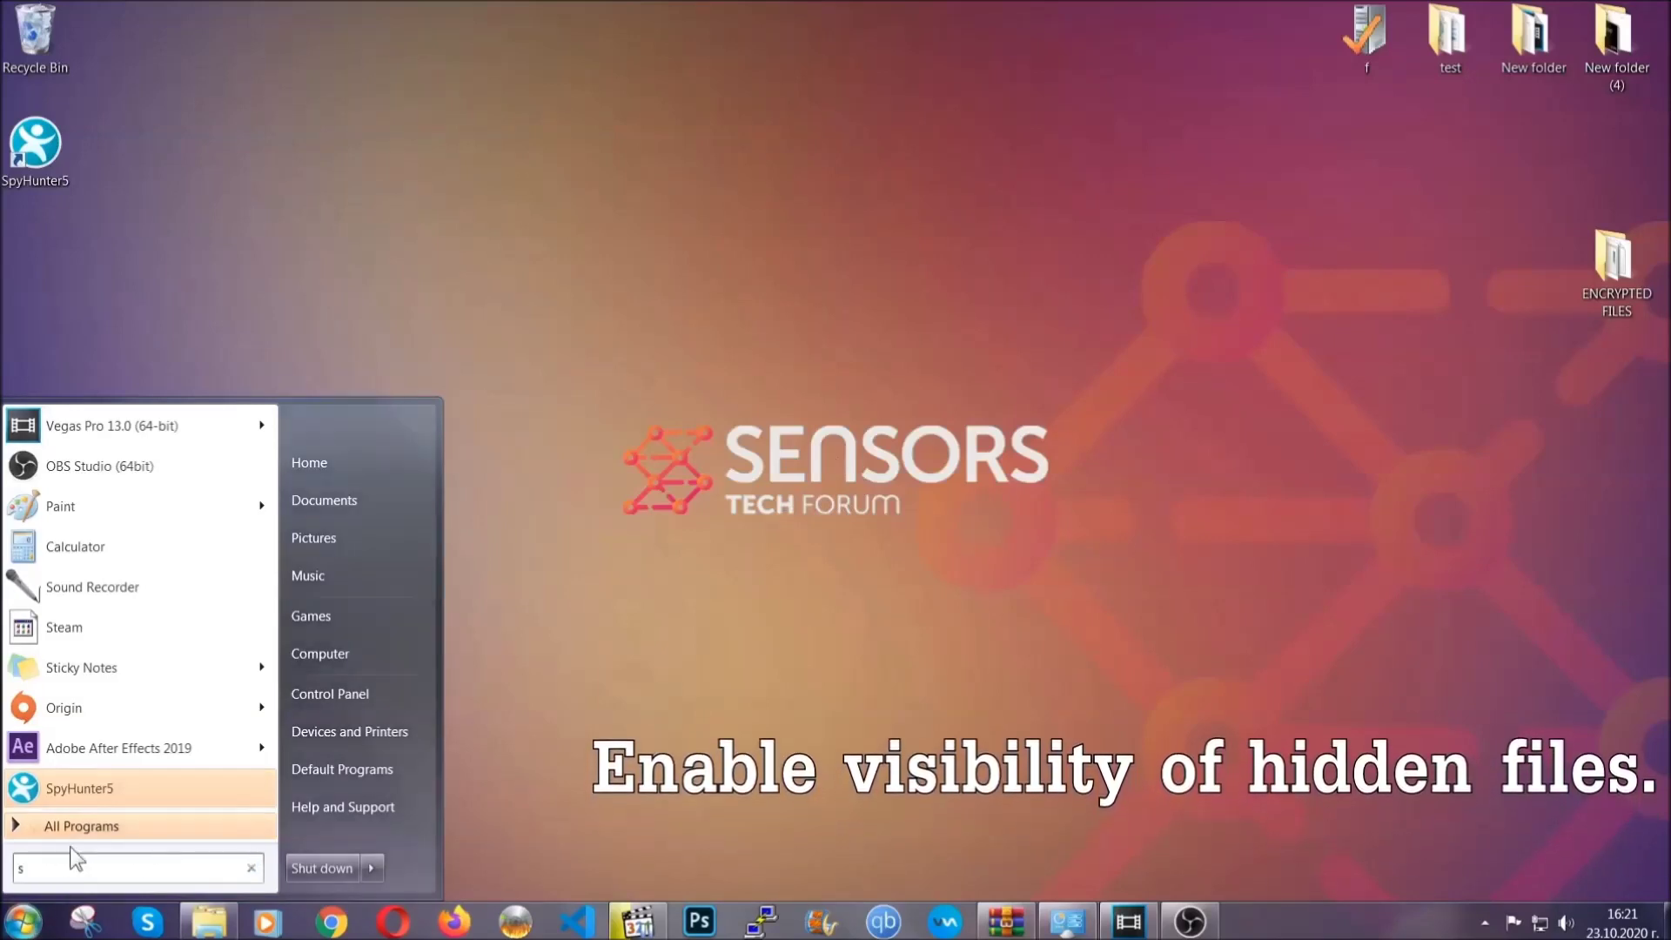
type("showhidden f")
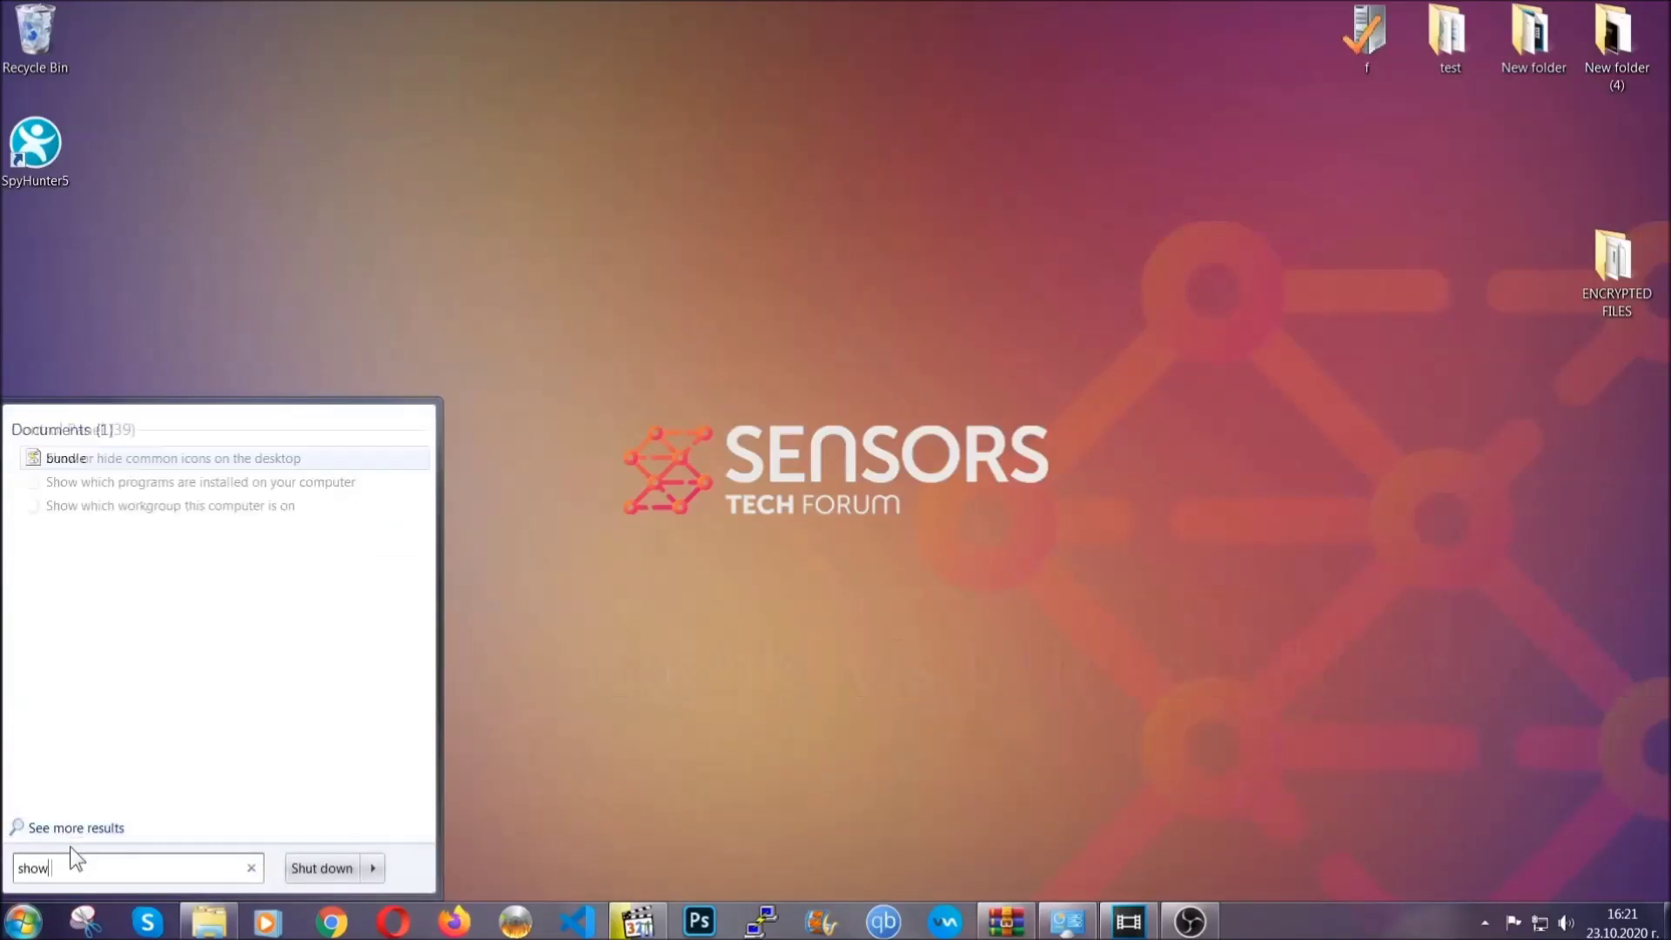
type("iles and folders")
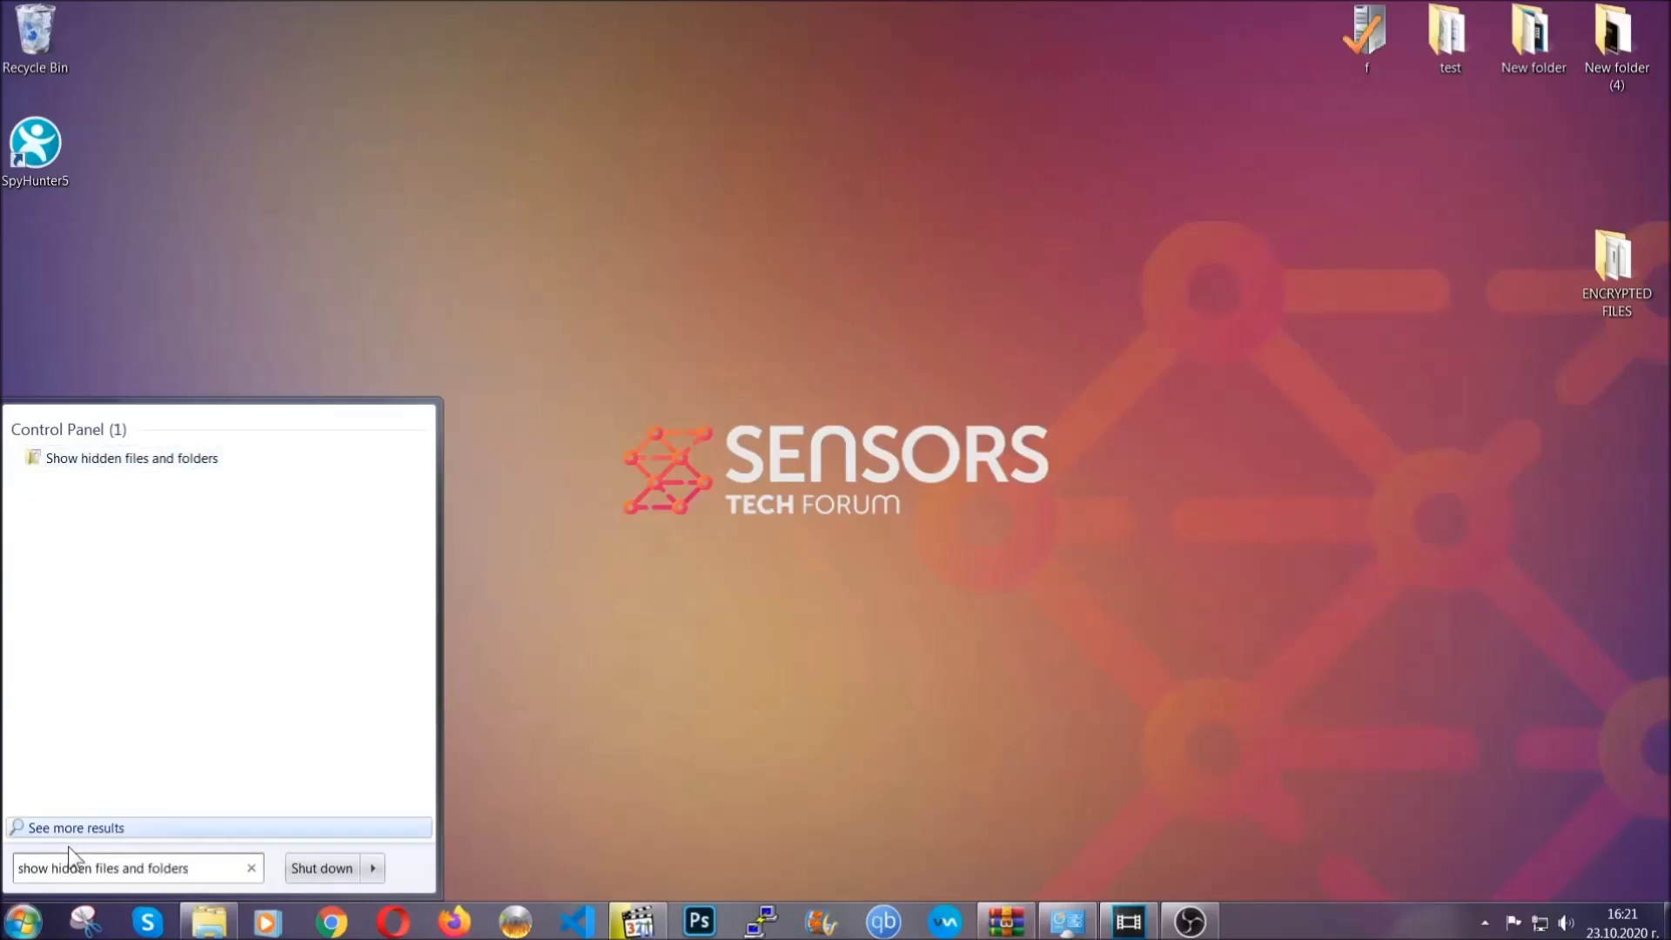
left_click(199, 465)
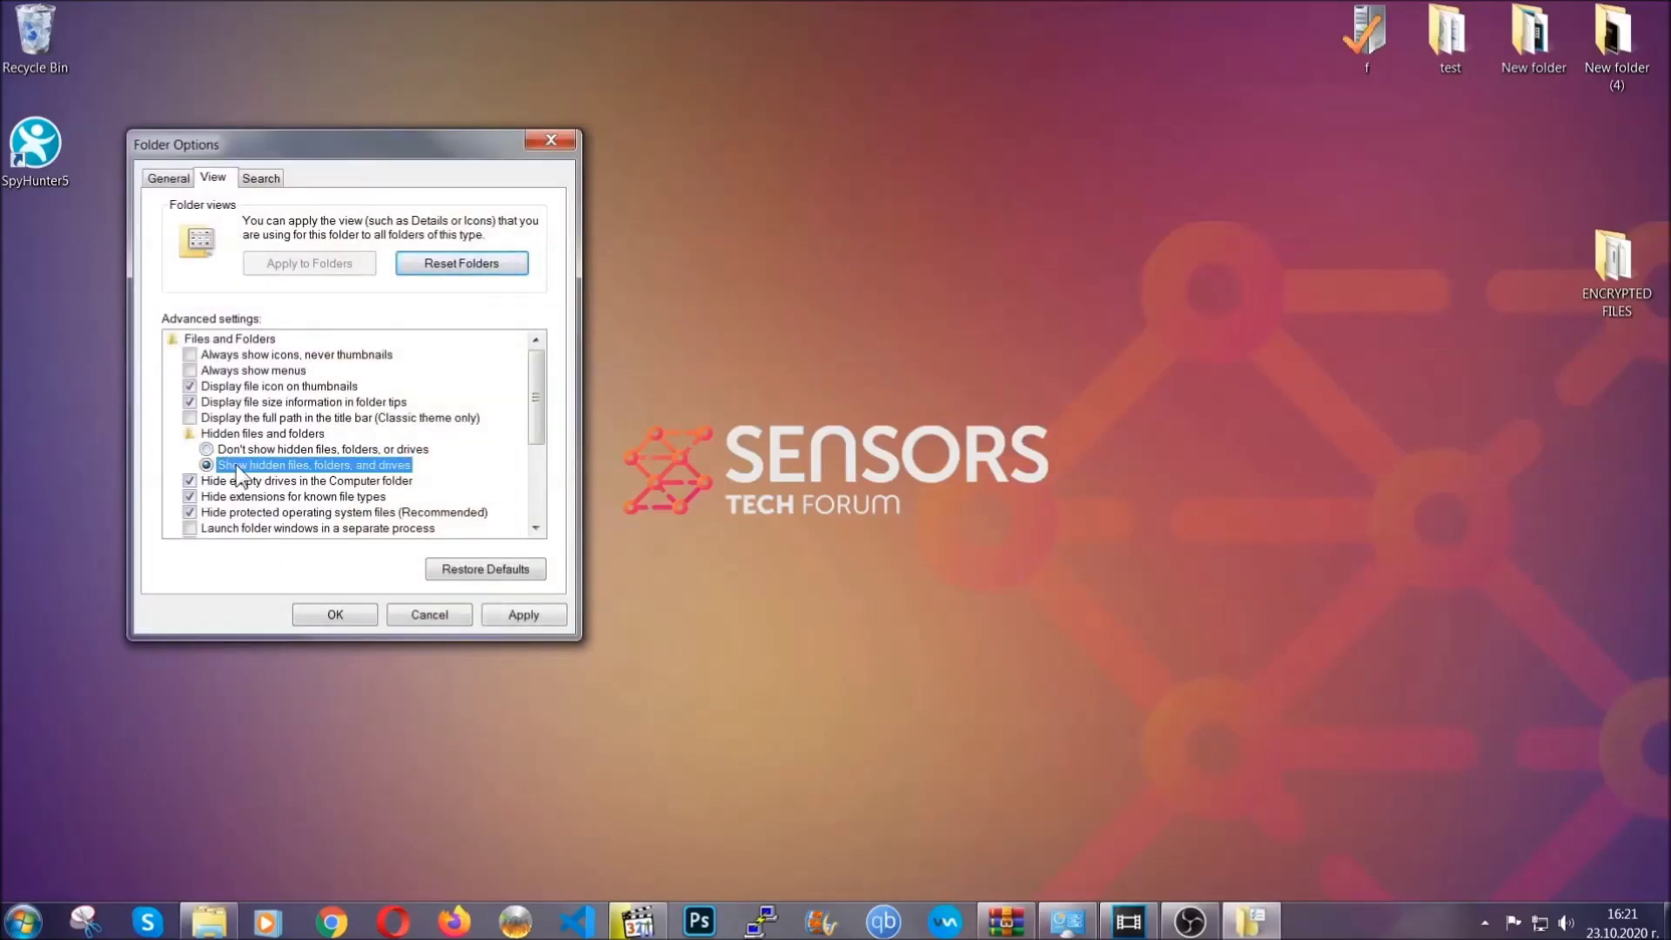
left_click(517, 620)
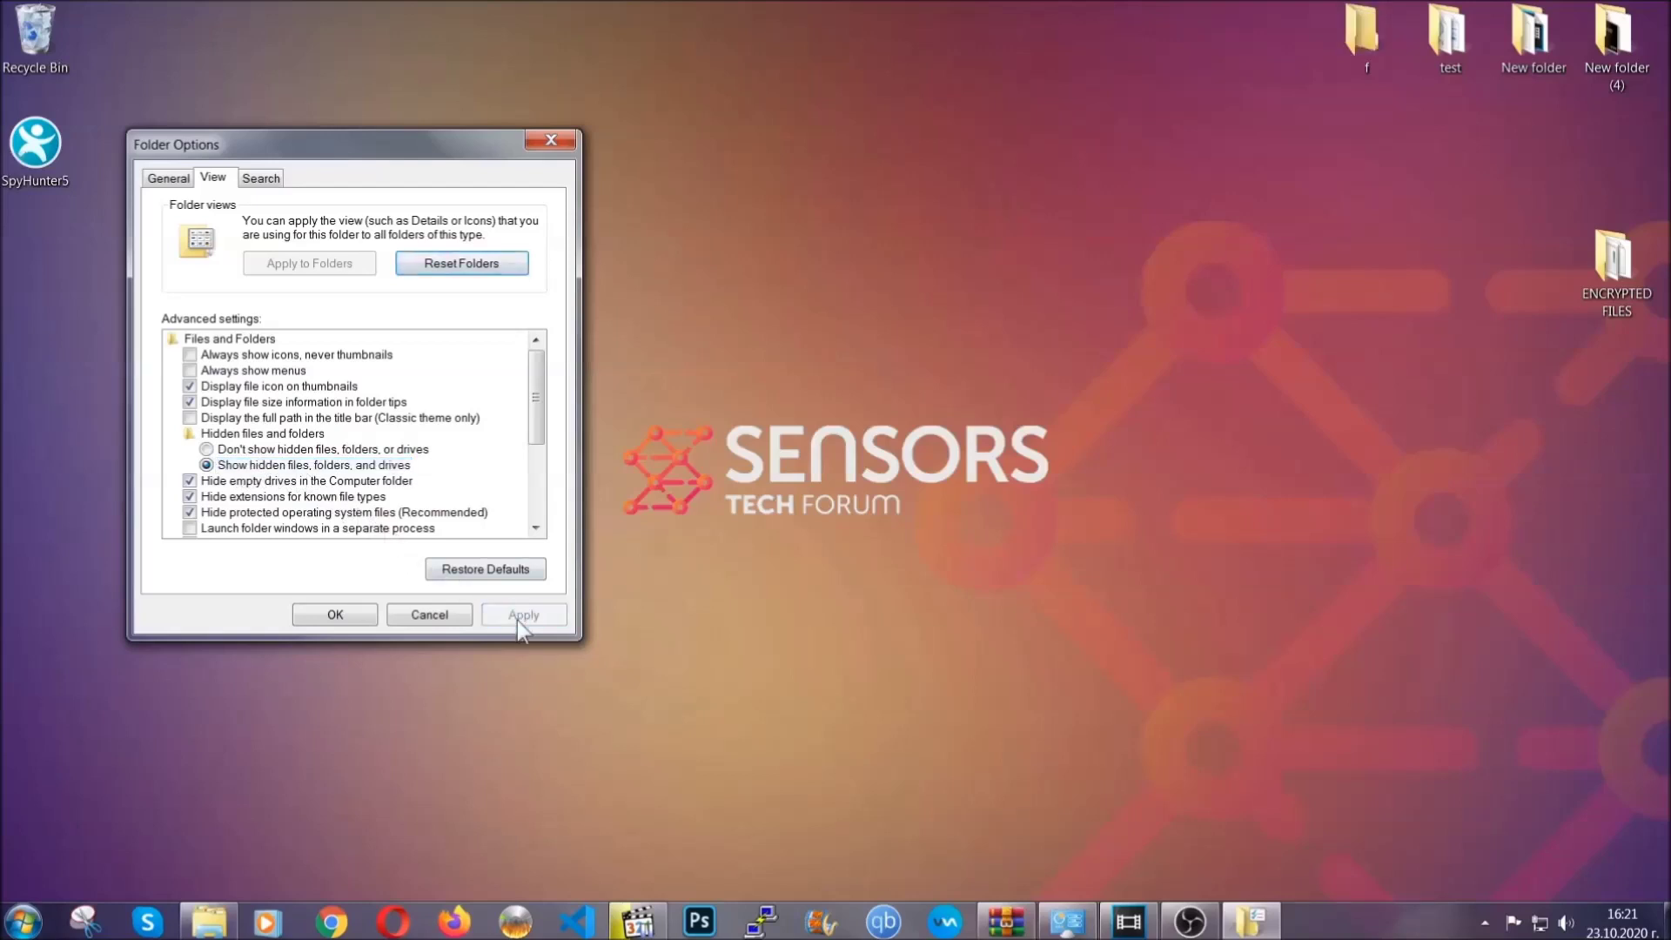
left_click(333, 614)
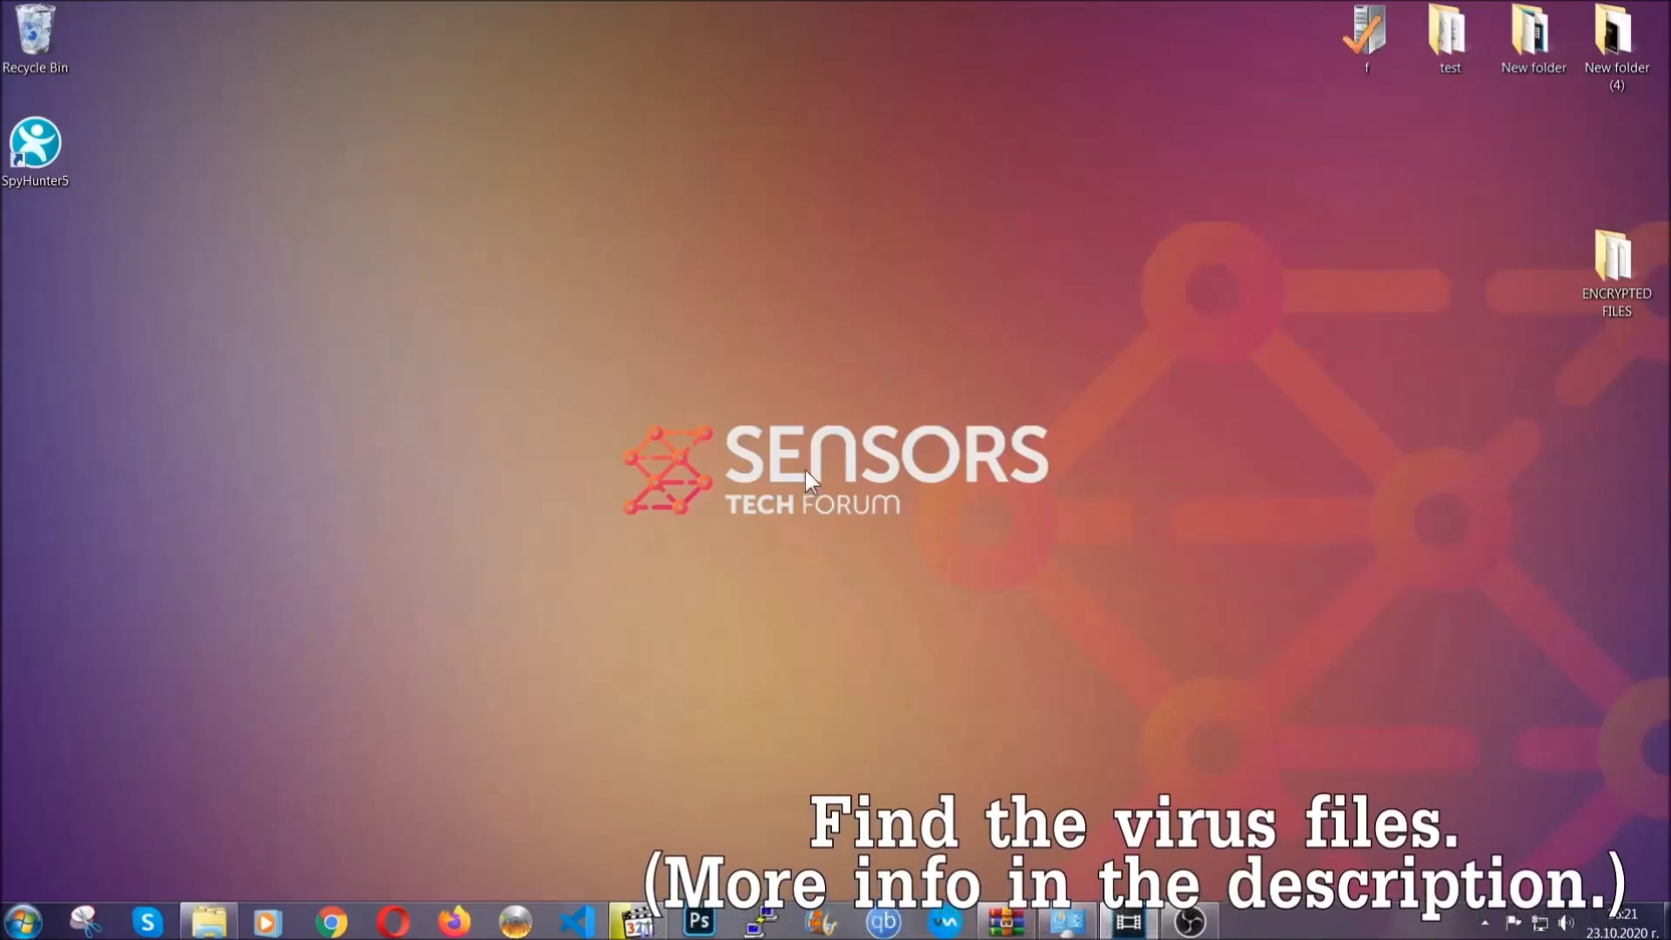
- Search Computer for 'fileextension:exe Example Virus Name'
left_click(21, 922)
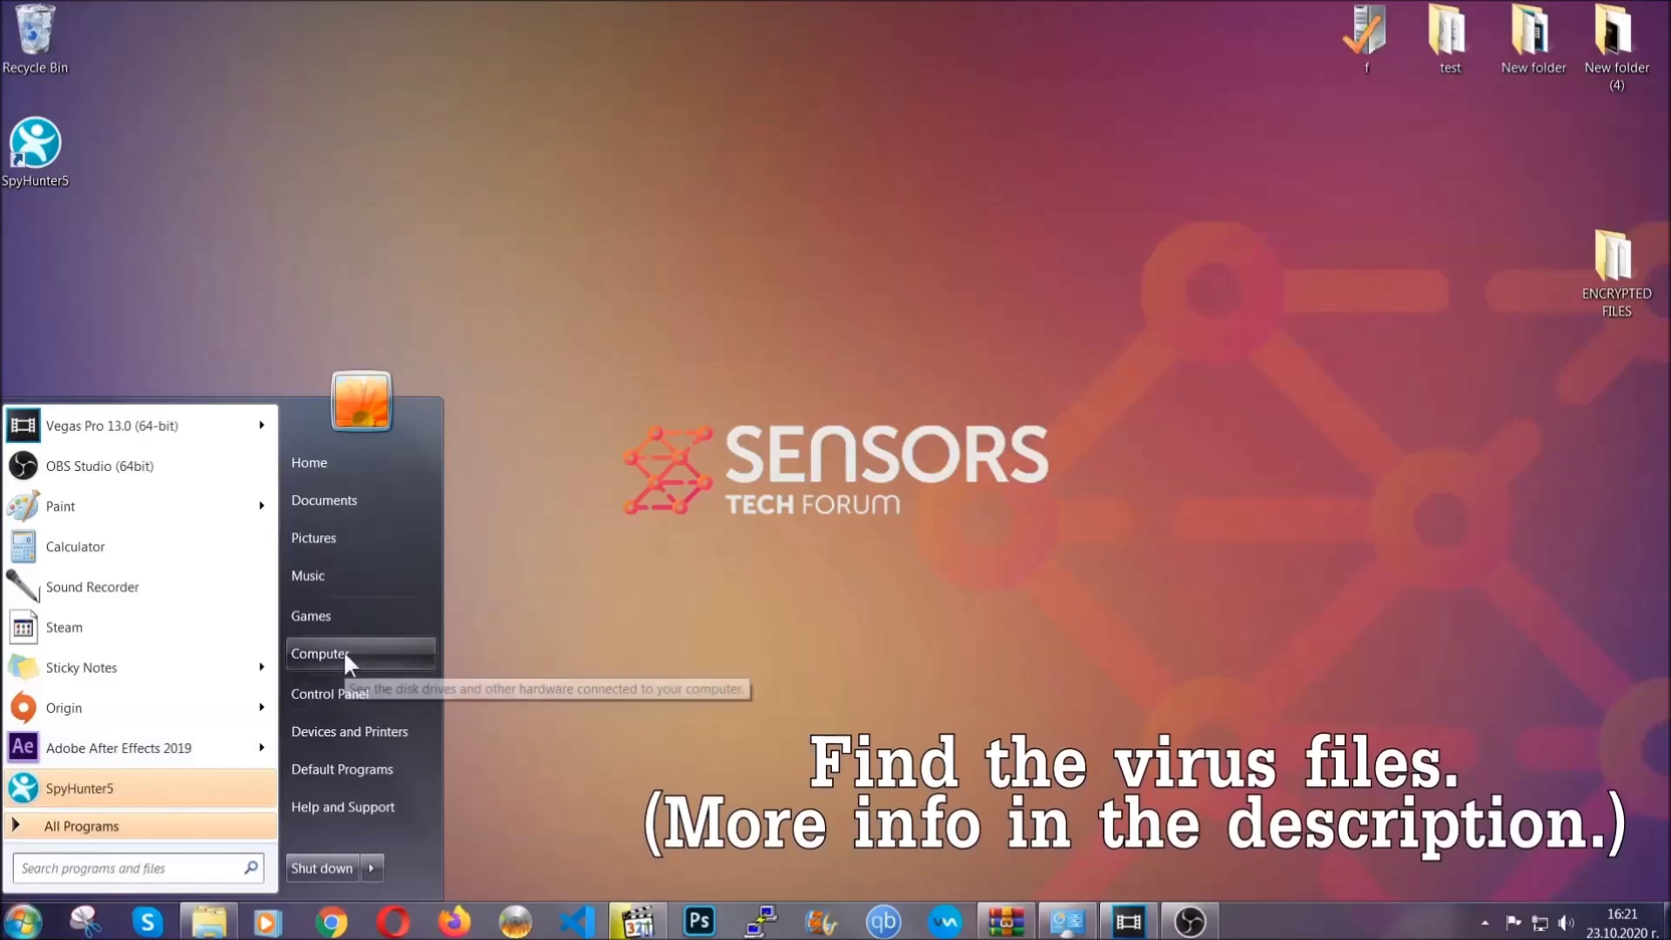
left_click(320, 653)
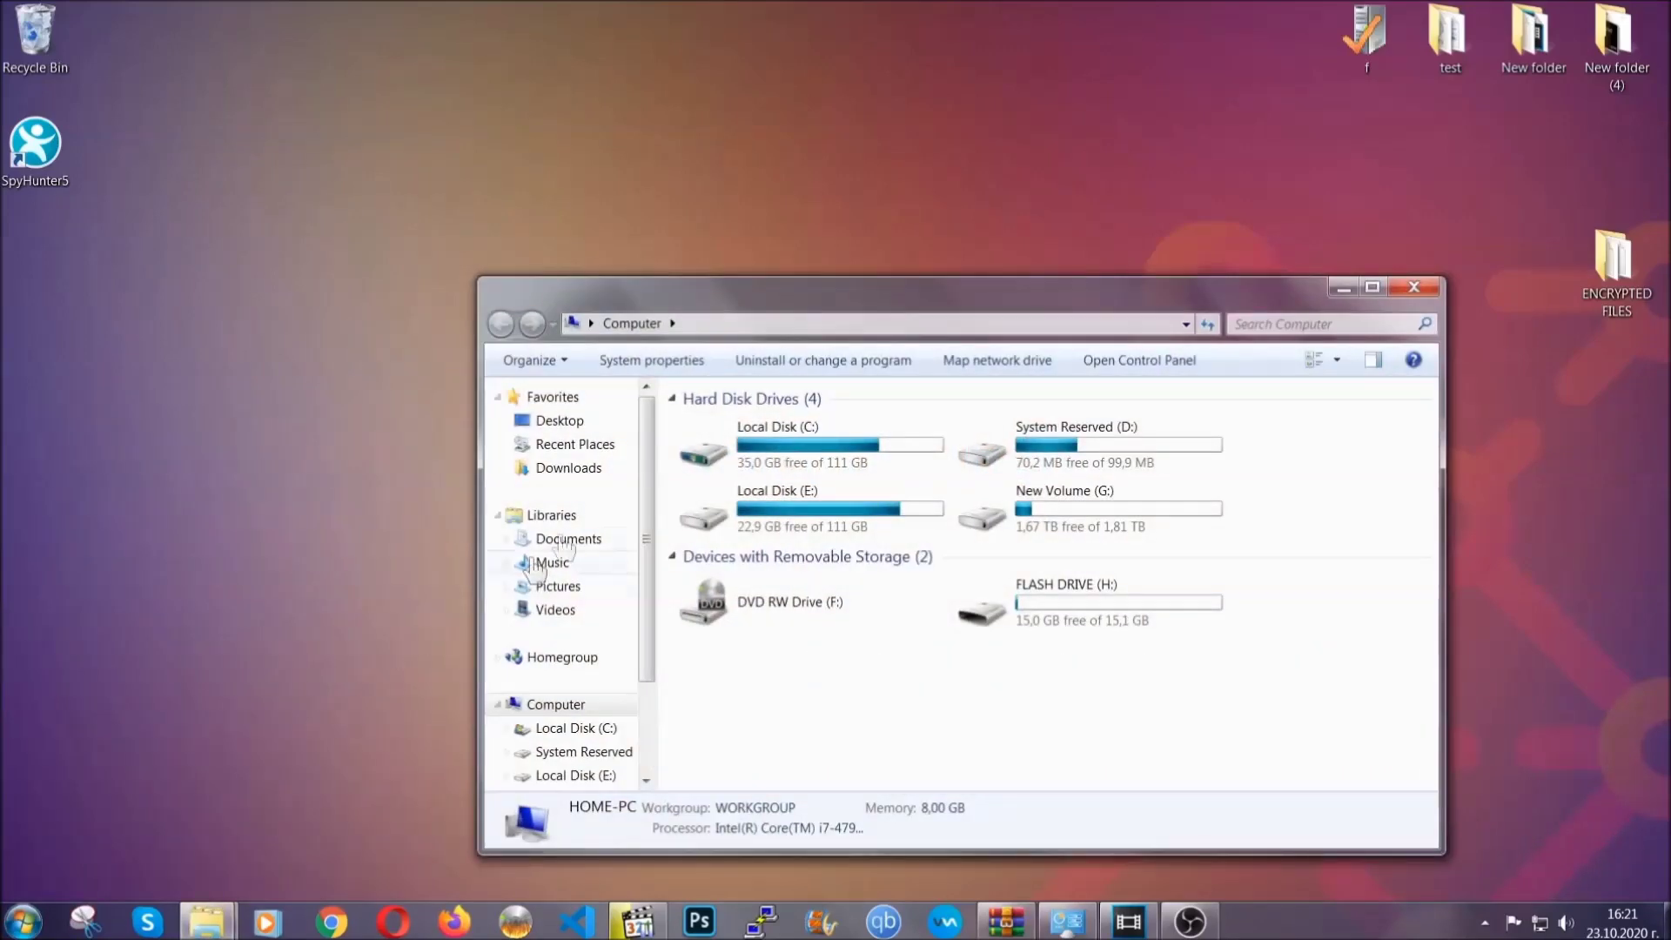
left_click_drag(912, 304, 802, 232)
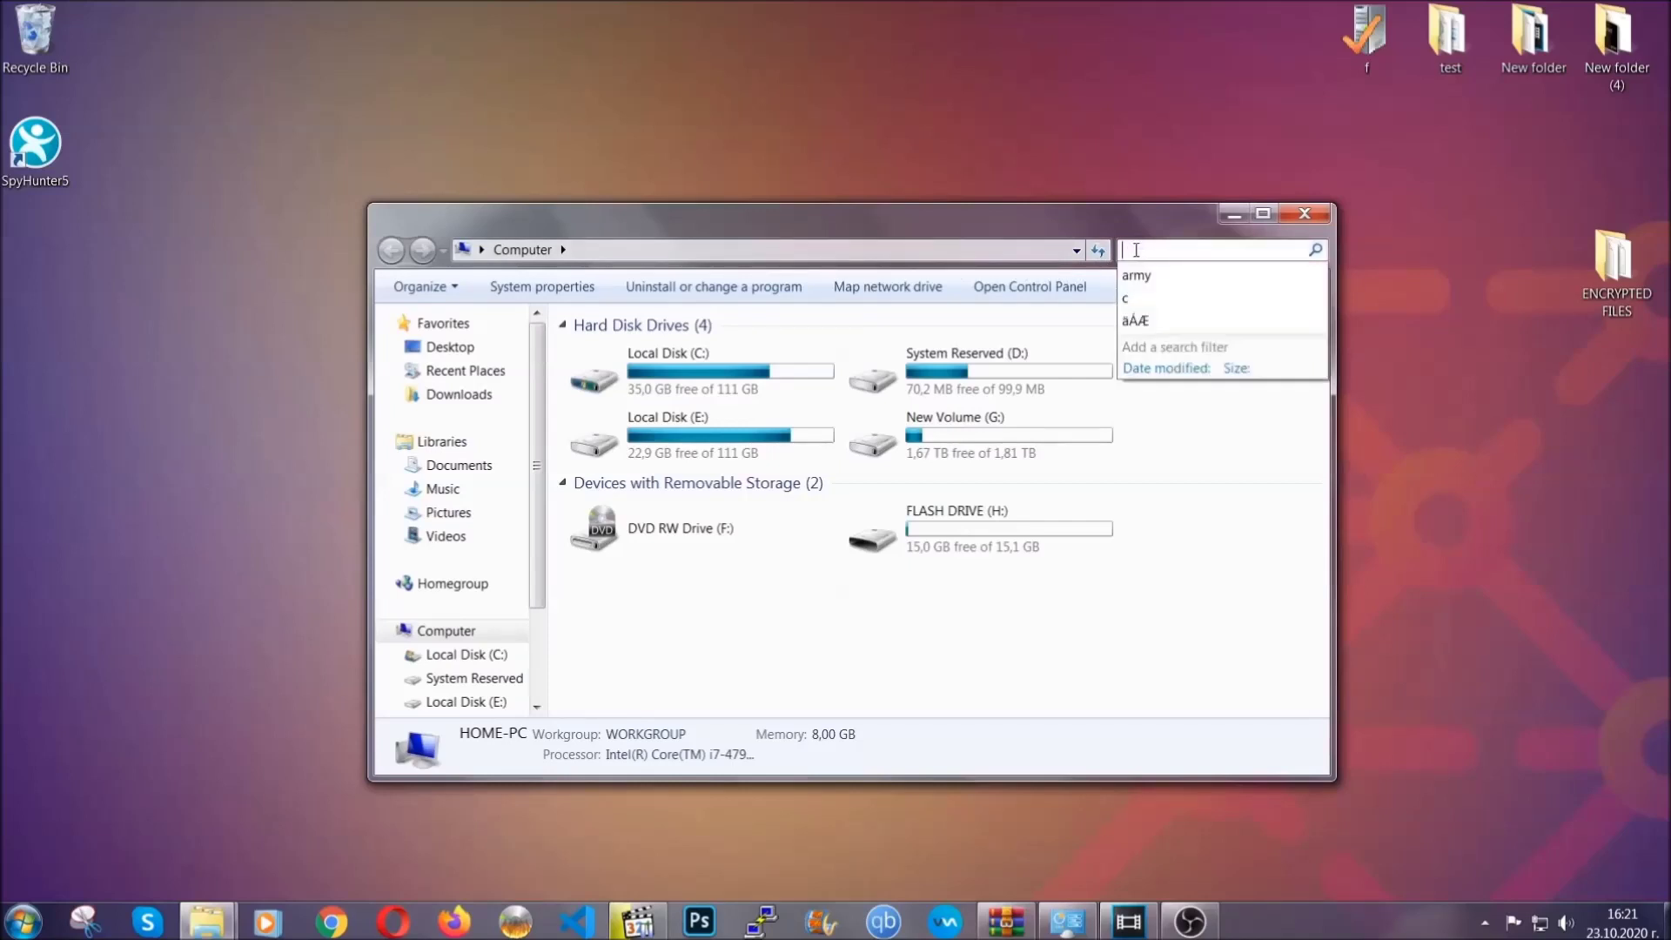
type("filextension")
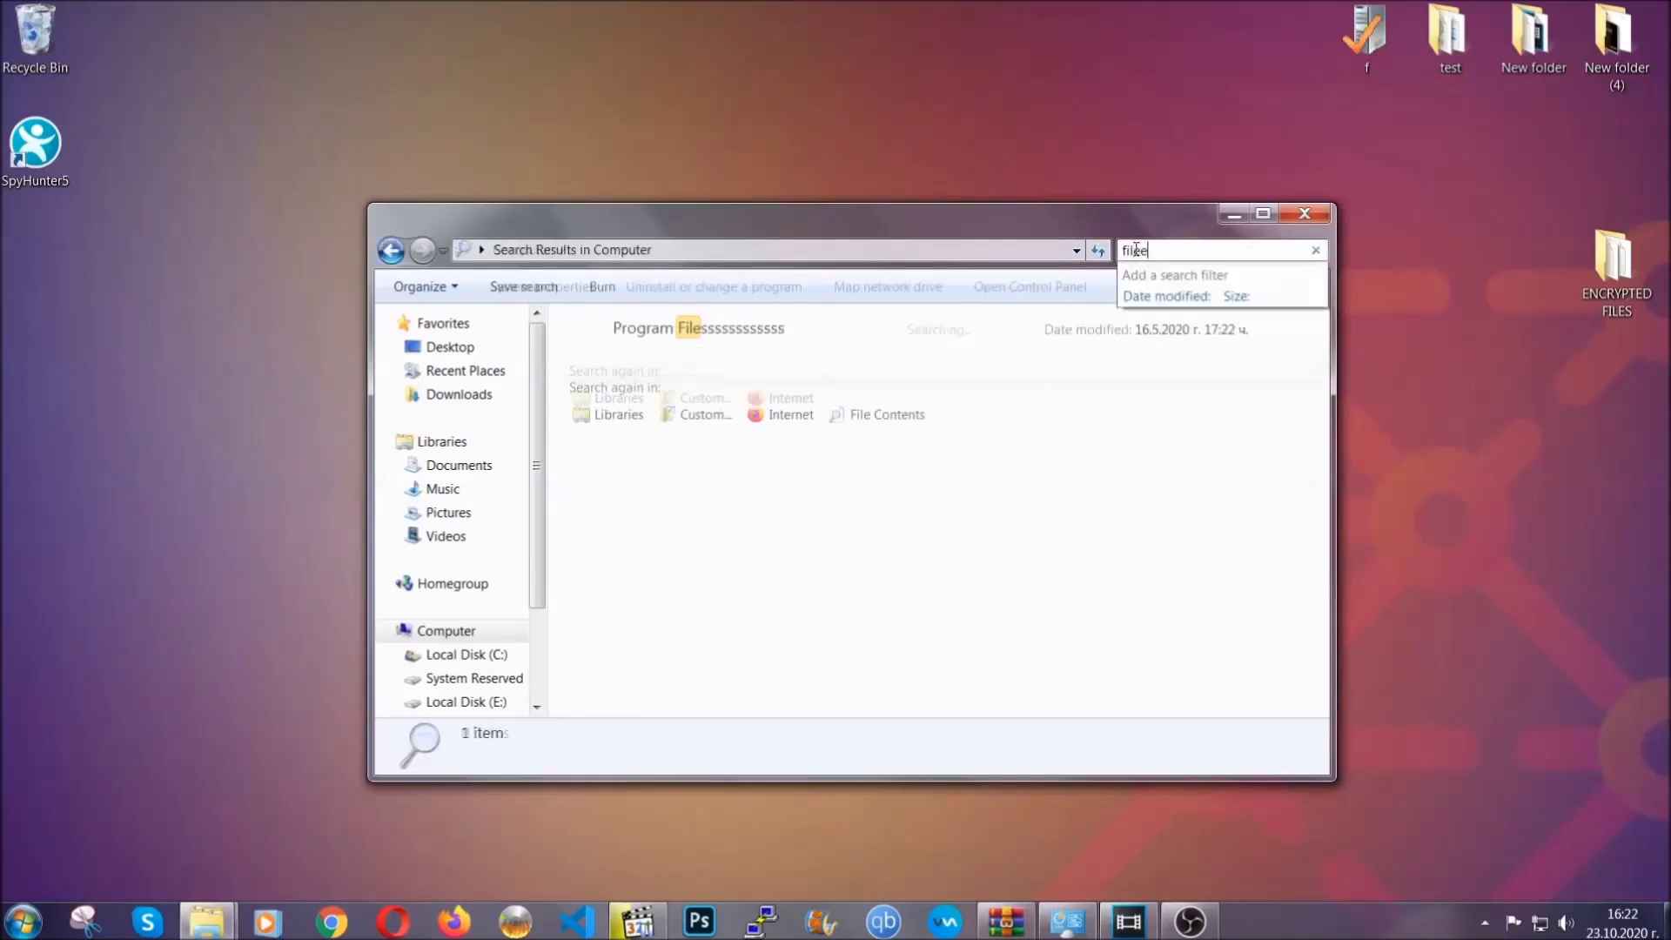
type(":exe ")
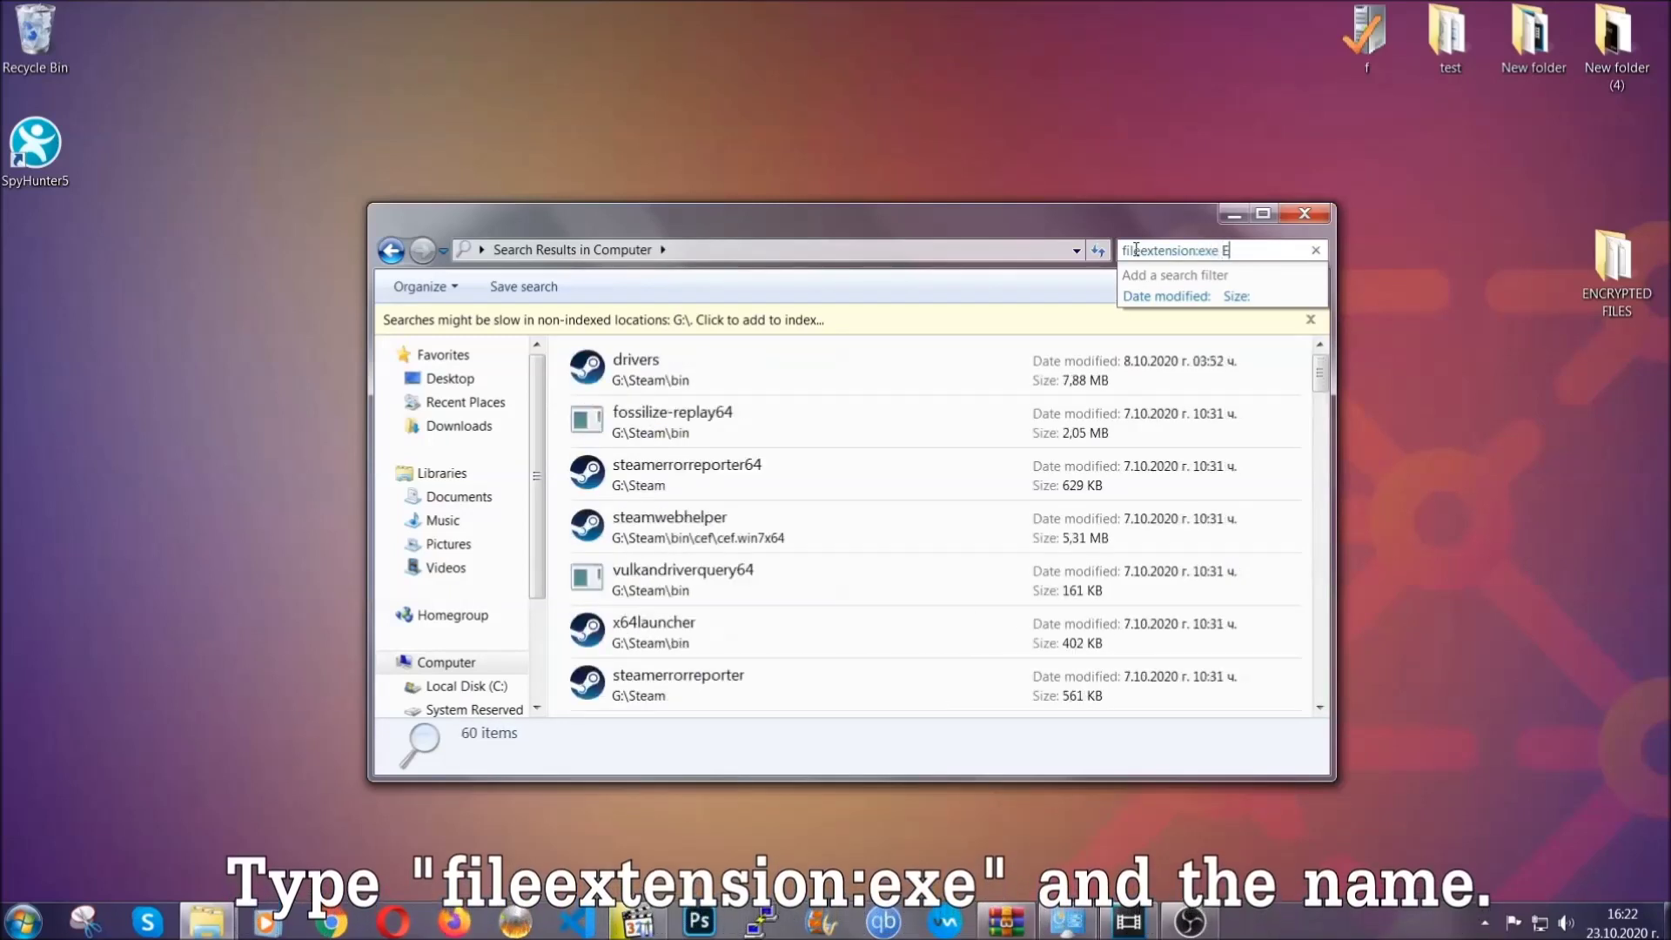
type("Example Virus Name")
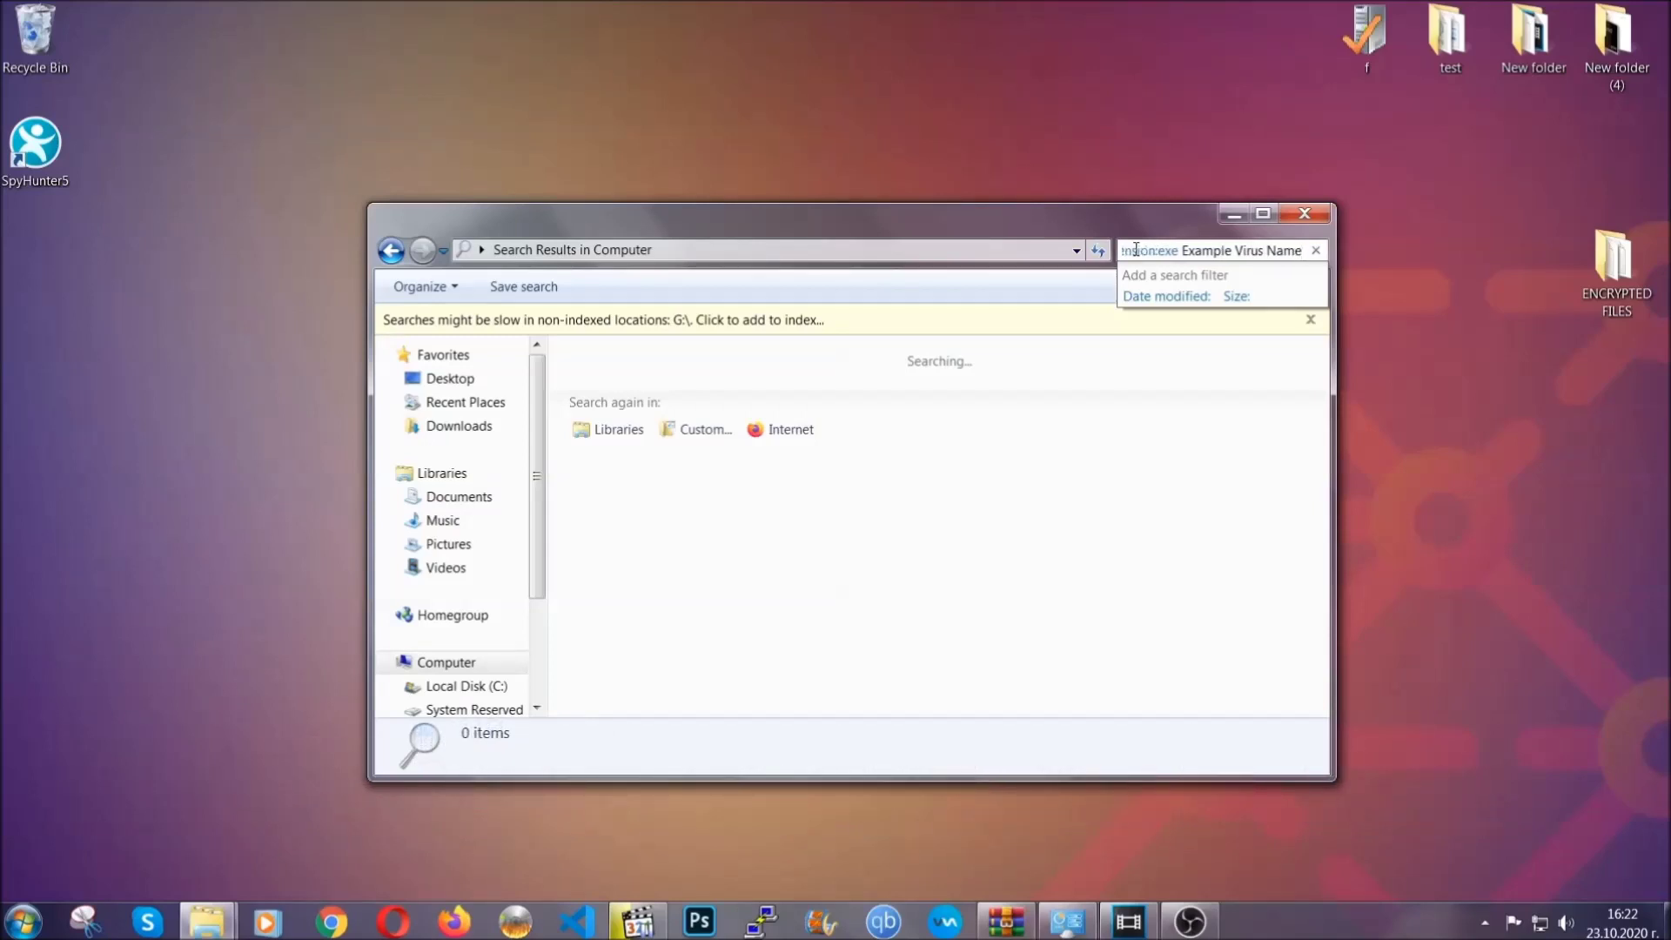
key("Return")
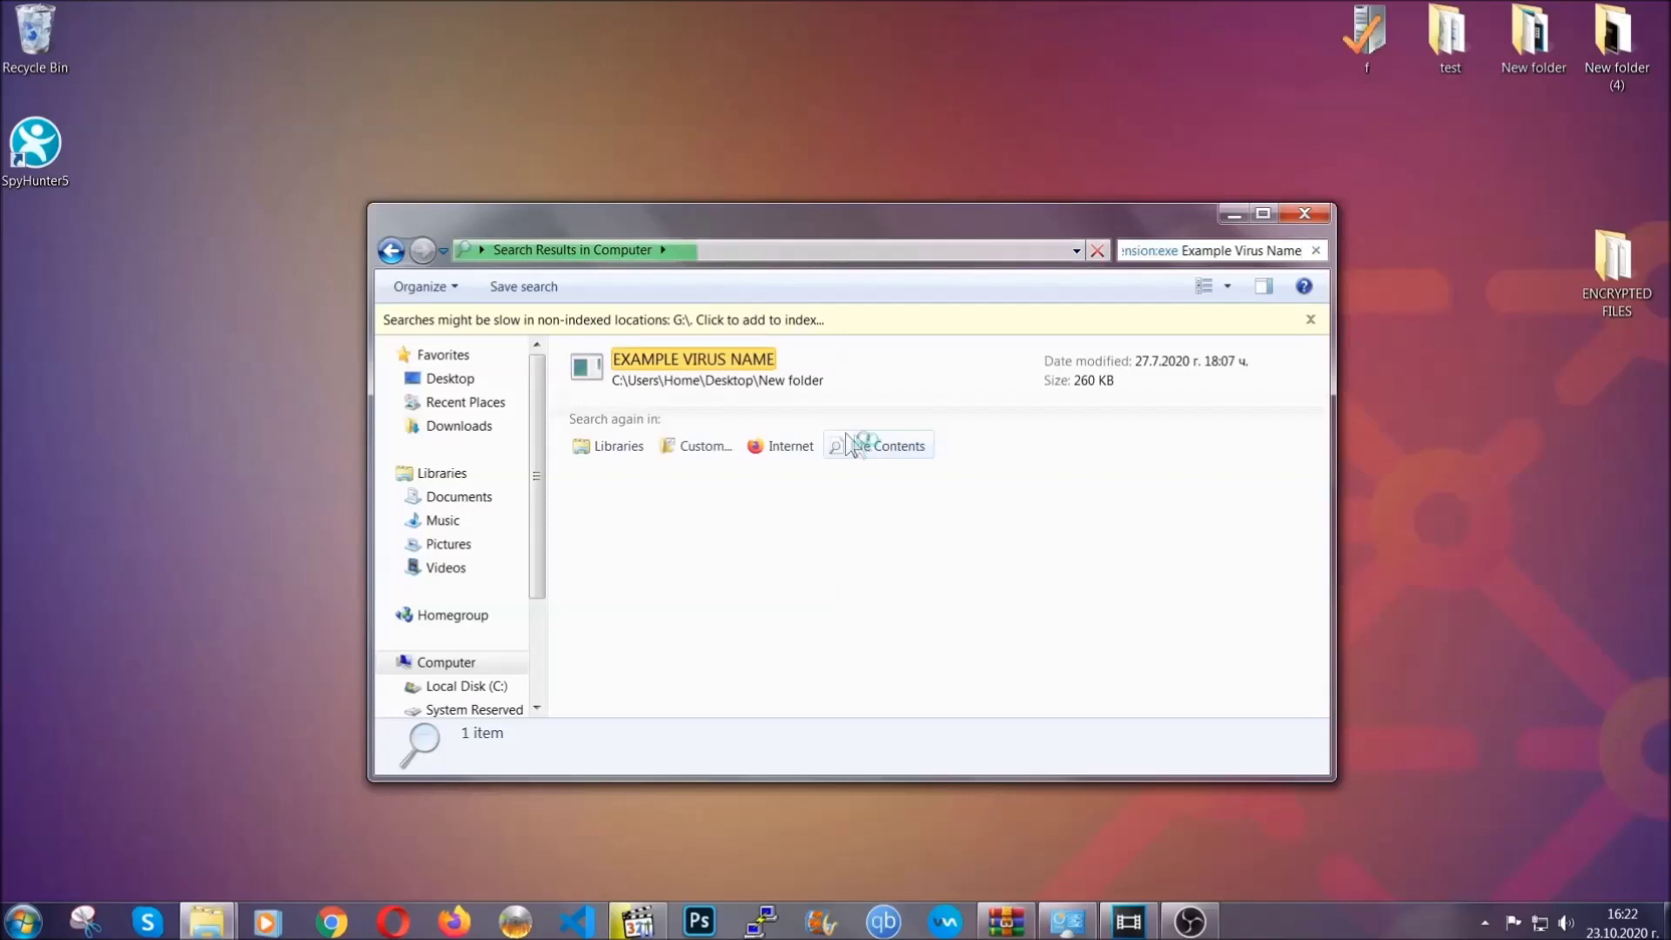
- Delete the EXAMPLE VIRUS NAME result to the Recycle Bin and close the search window
left_click(729, 364)
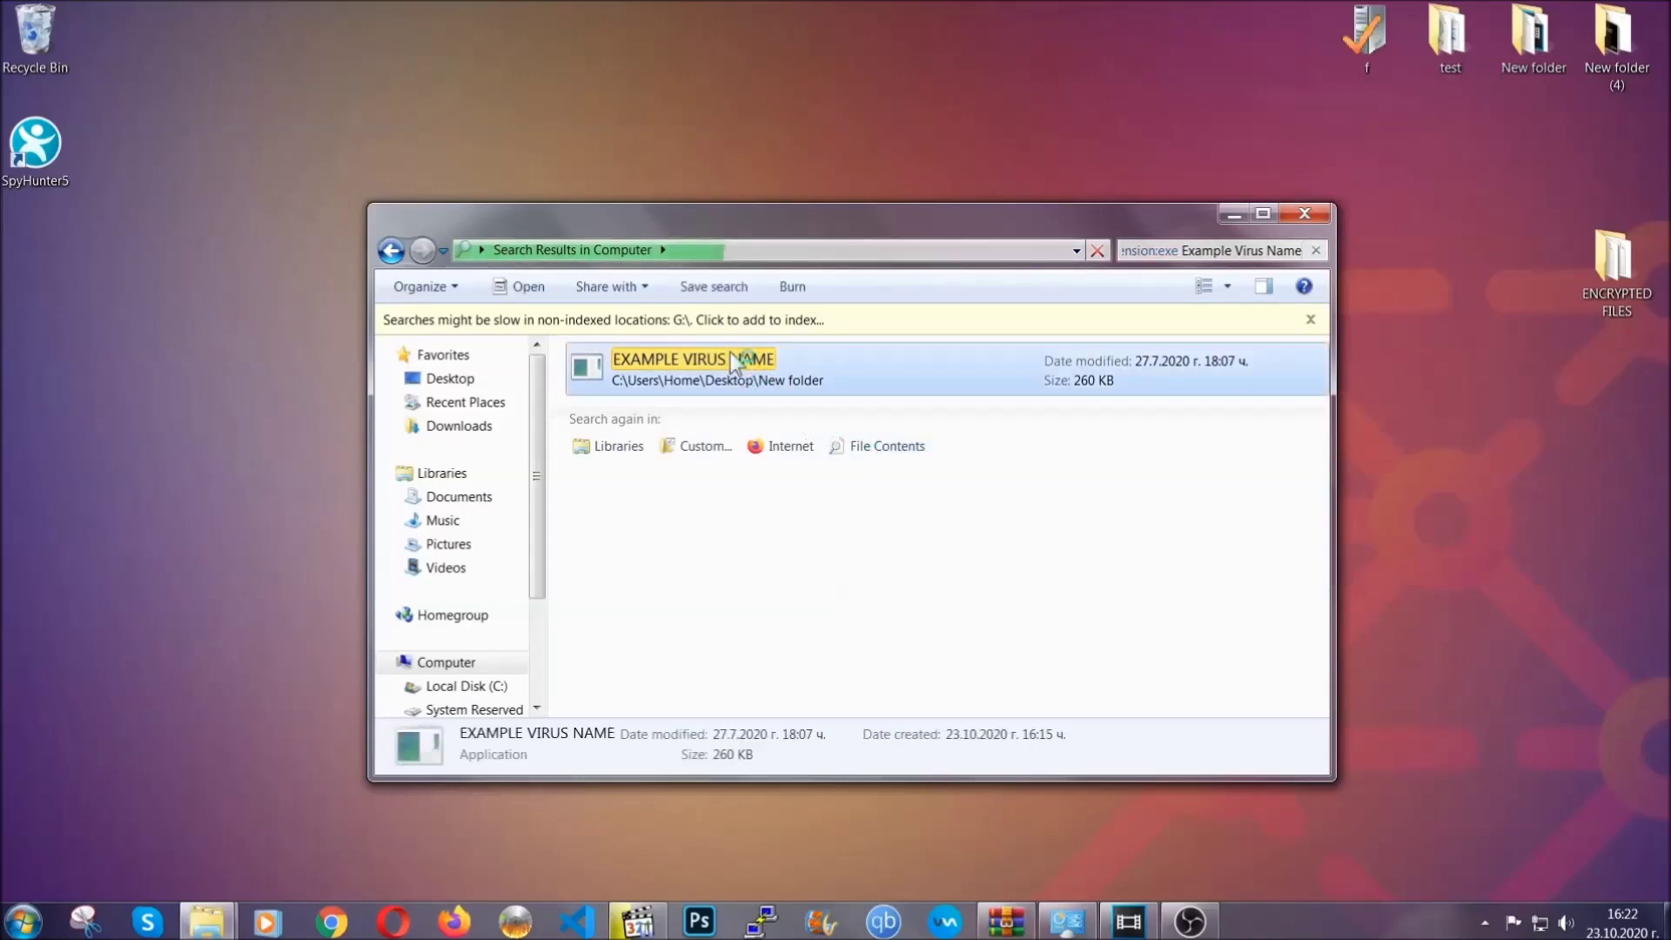
right_click(734, 366)
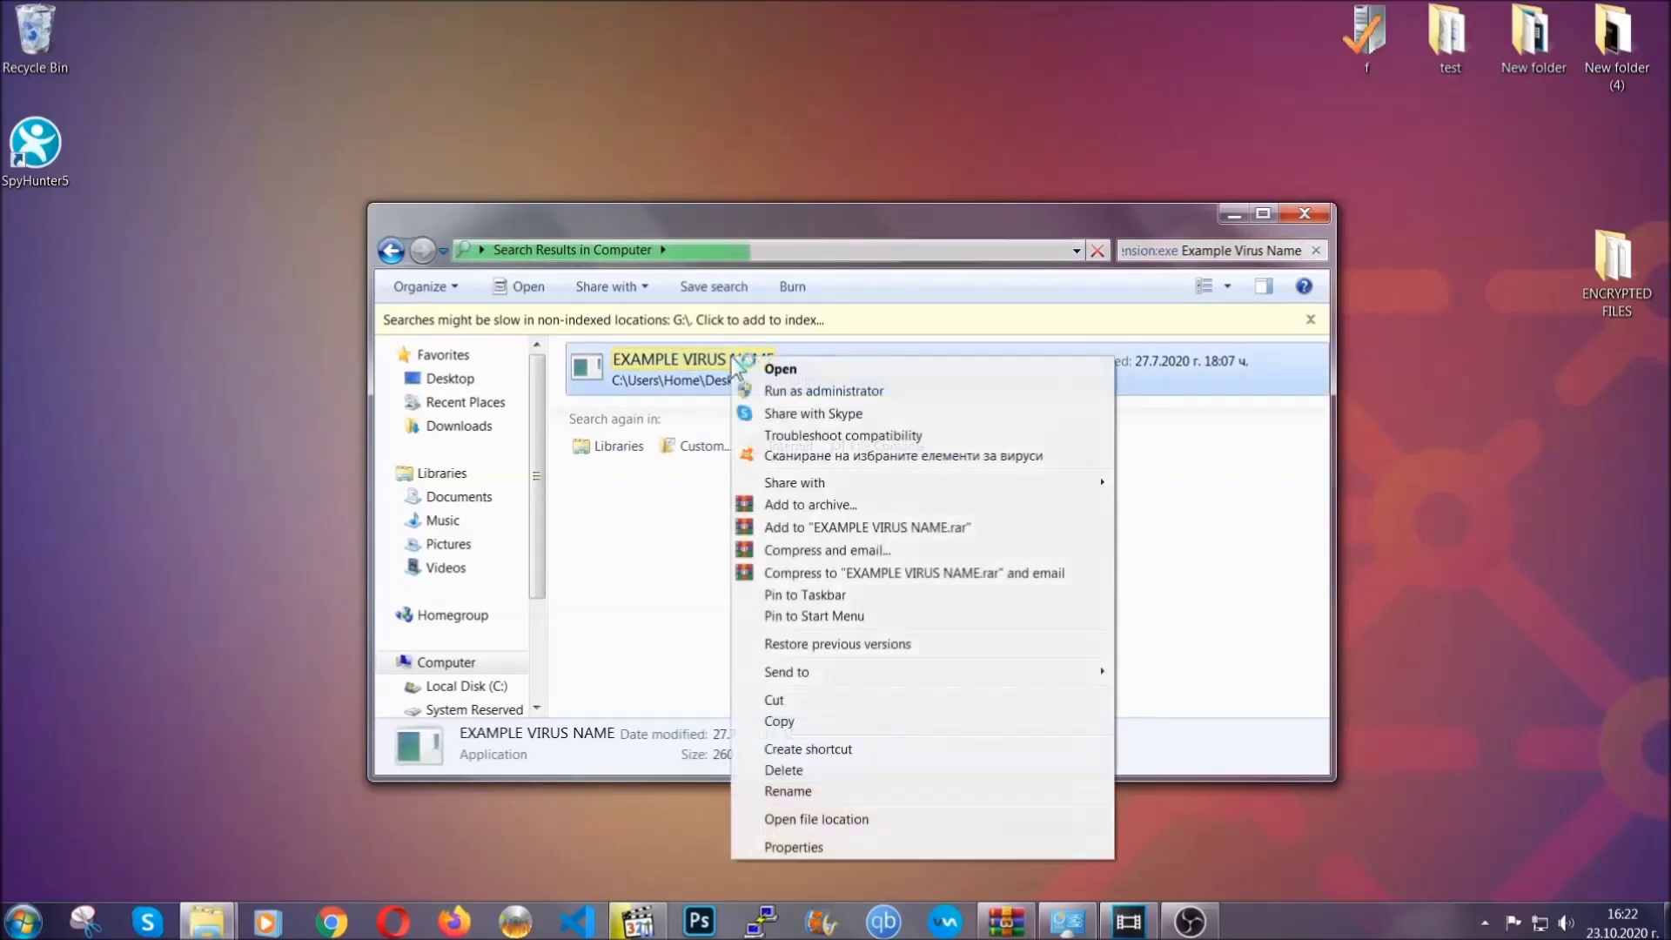
left_click(783, 770)
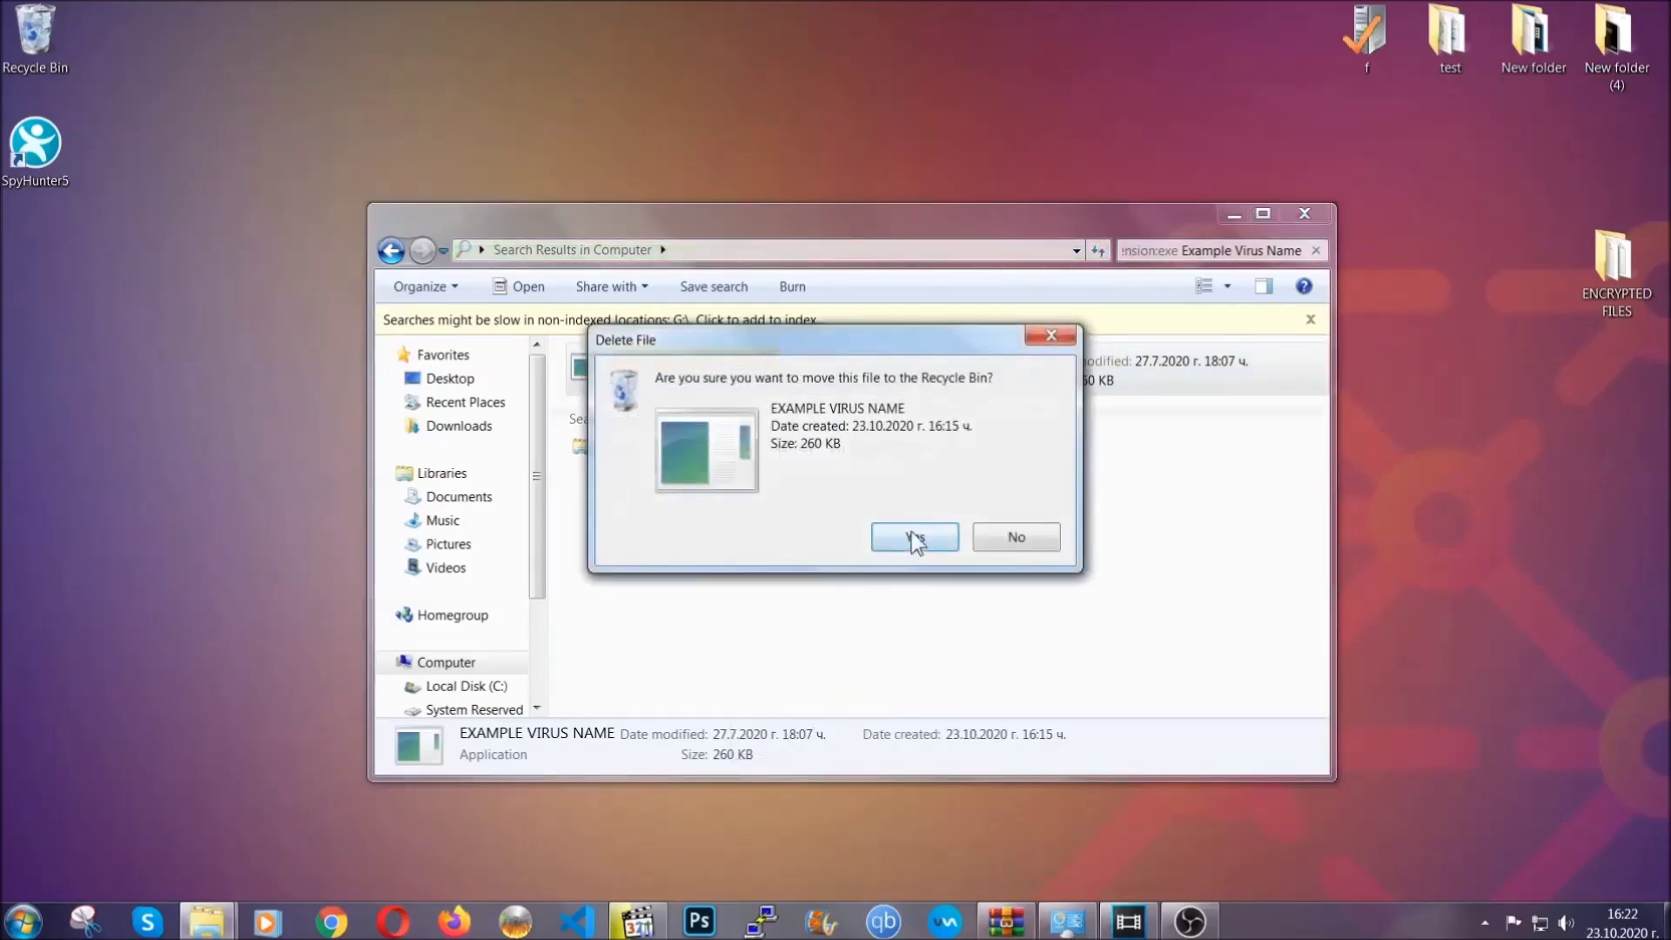
left_click(916, 538)
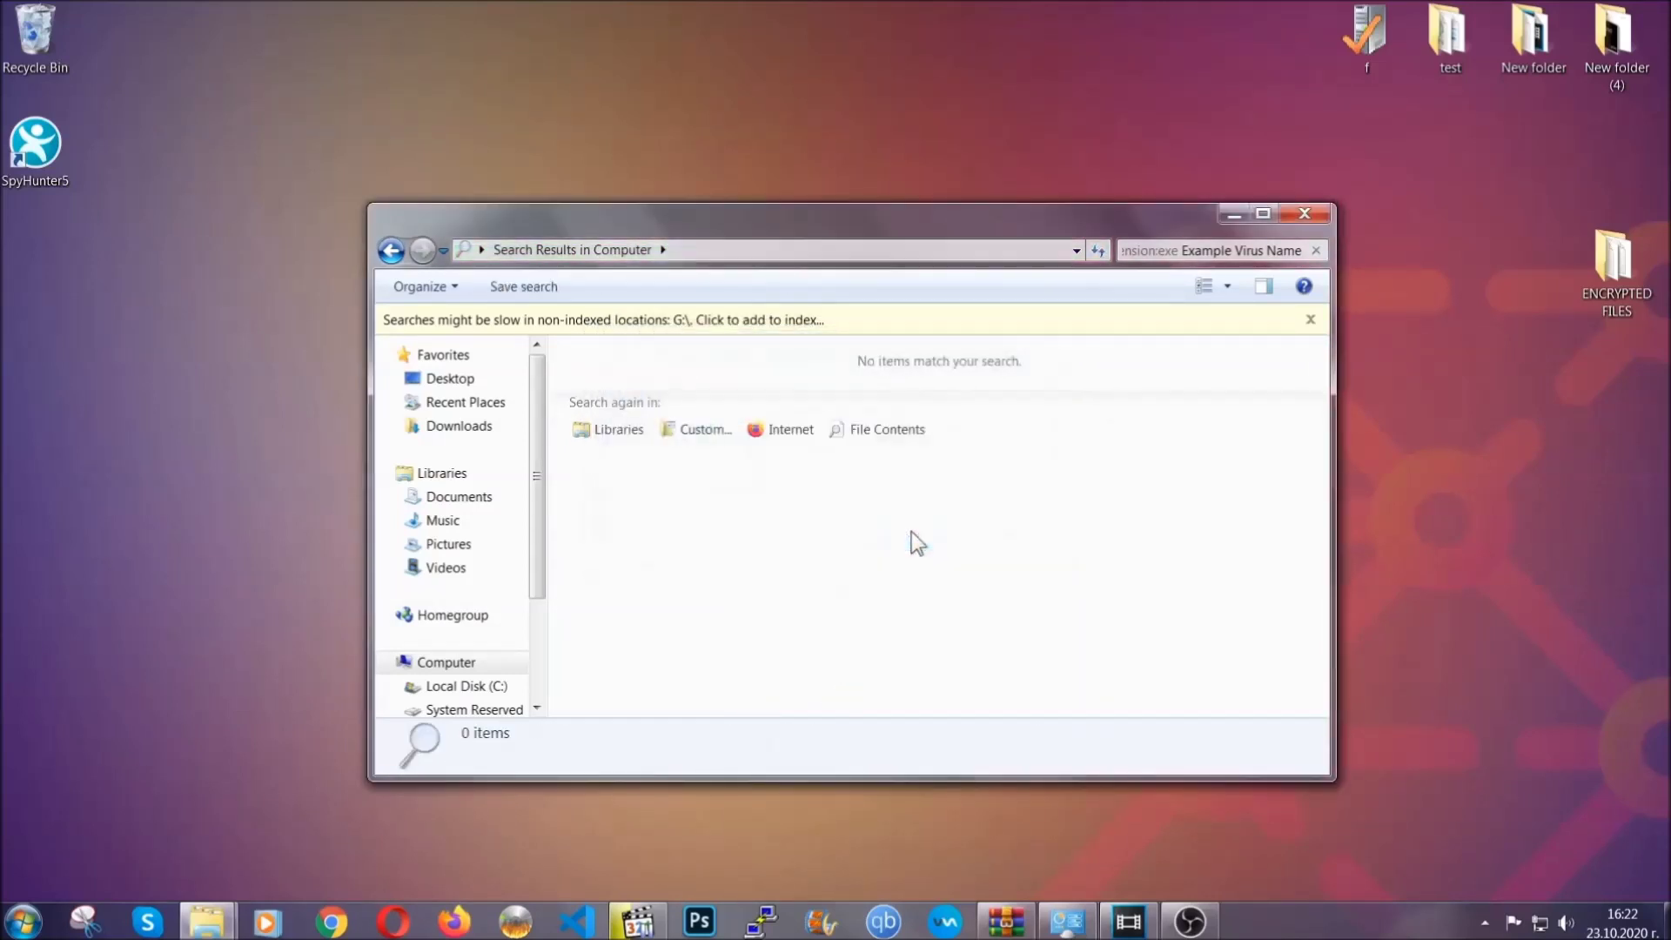
left_click(1306, 213)
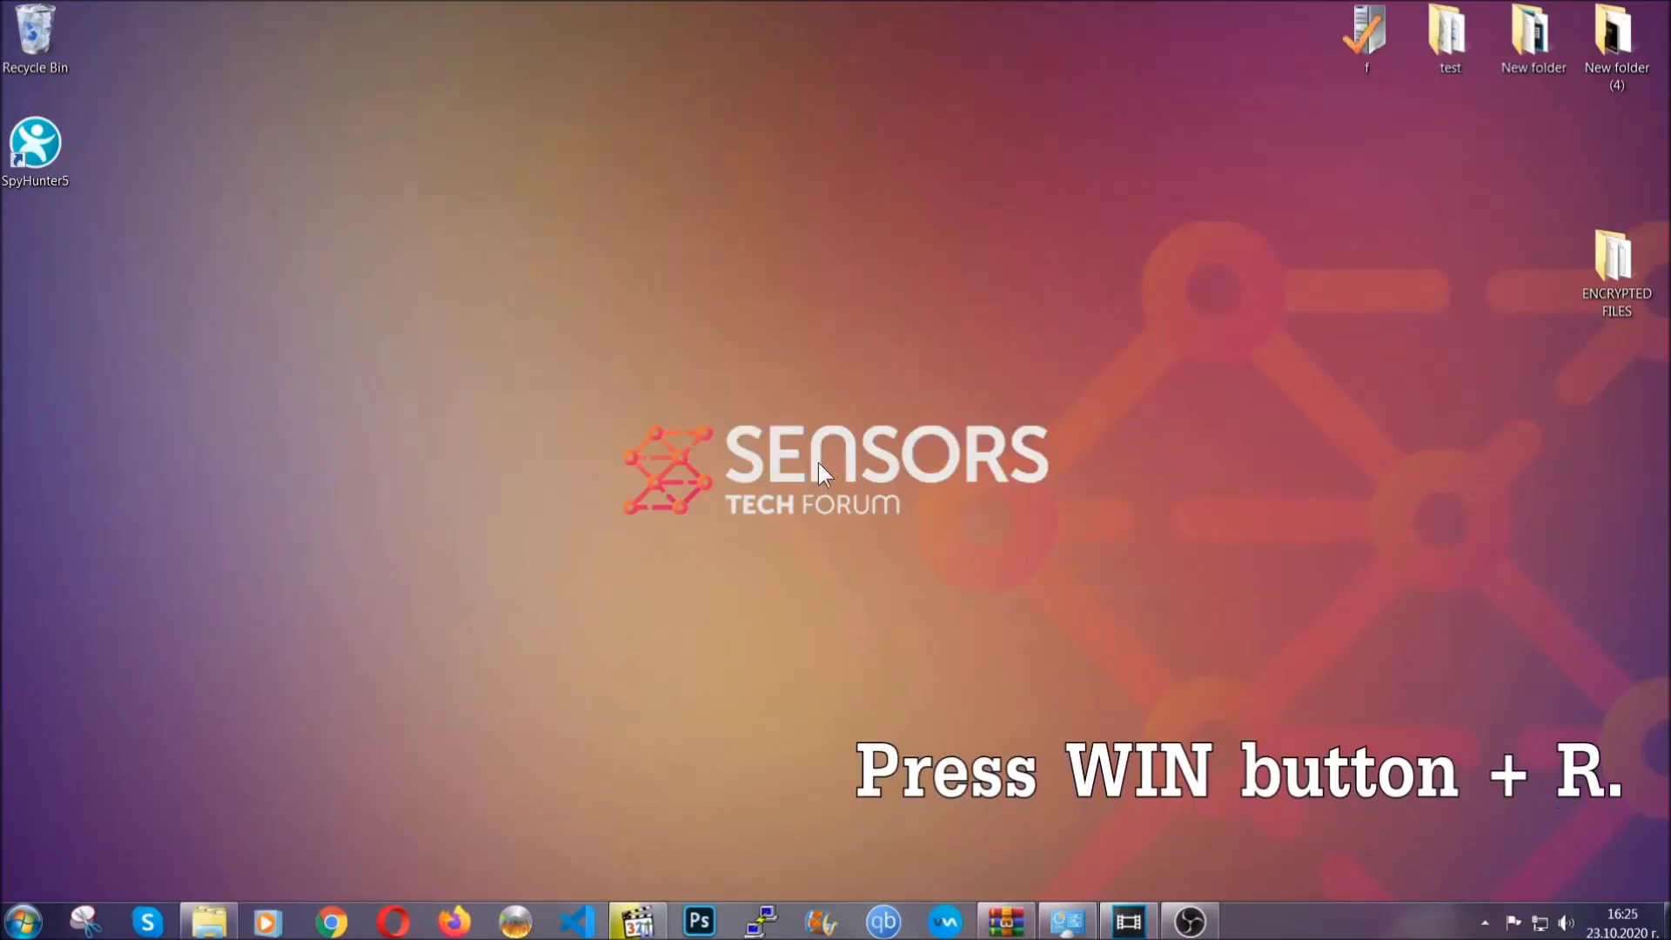
- Launch REGEDIT from the Win+R Run box in place of the prefilled cmd
key("super+r")
left_click(205, 781)
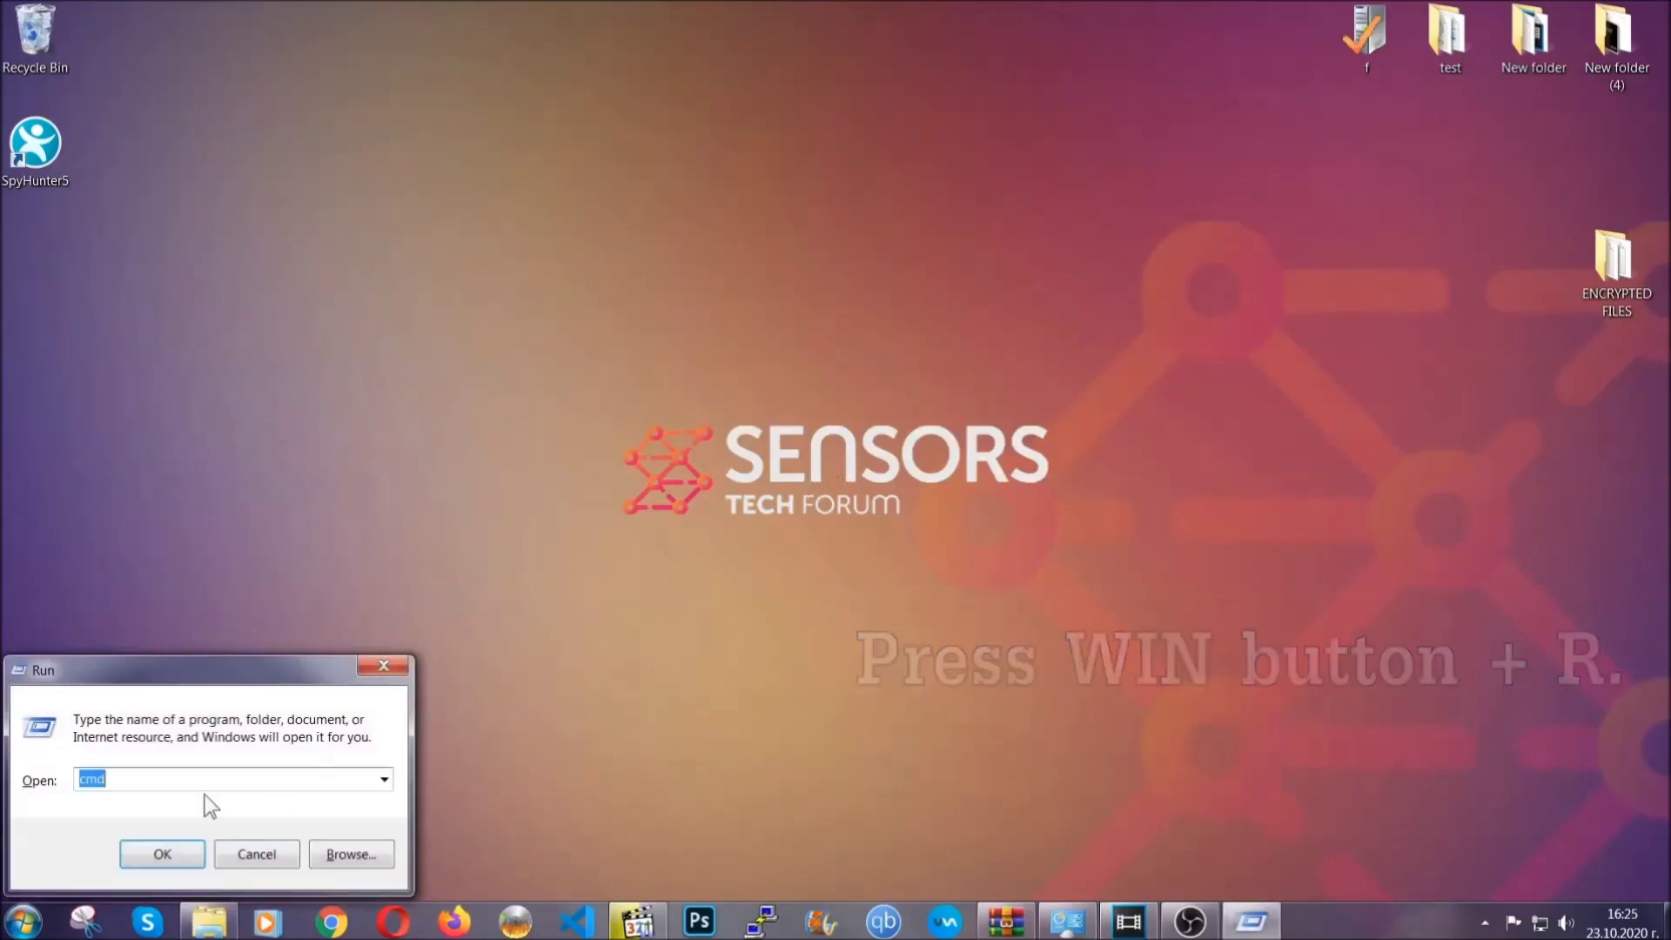
key("BackSpace")
key("BackSpace")
key("BackSpace")
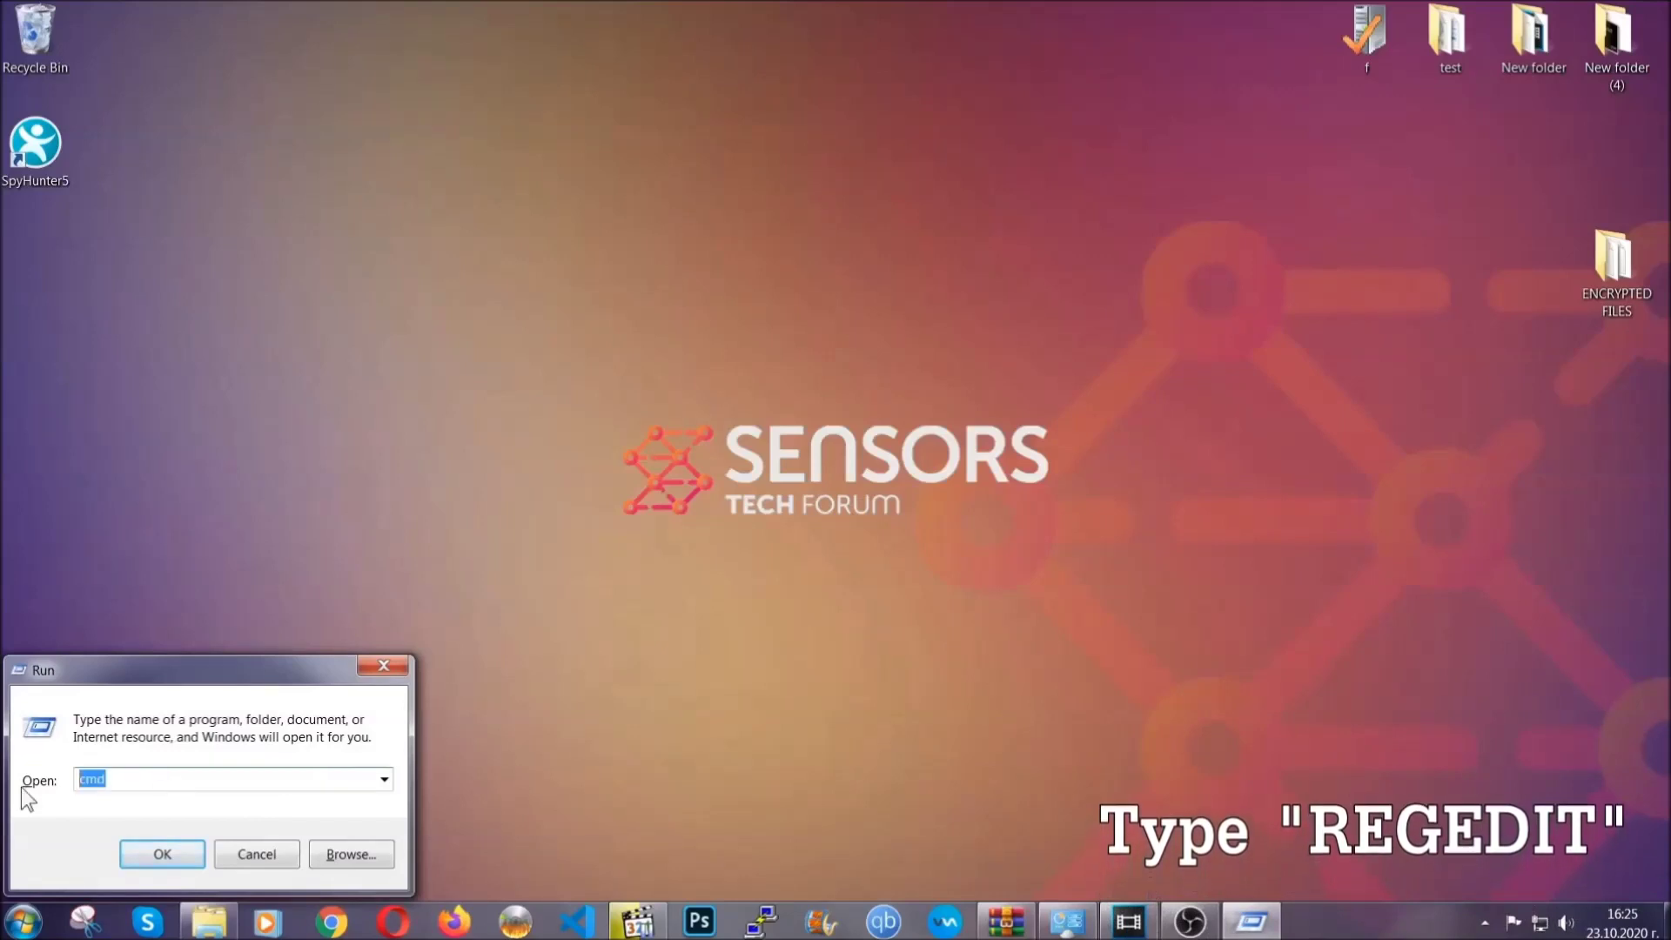
type("REGEDI")
type("IT")
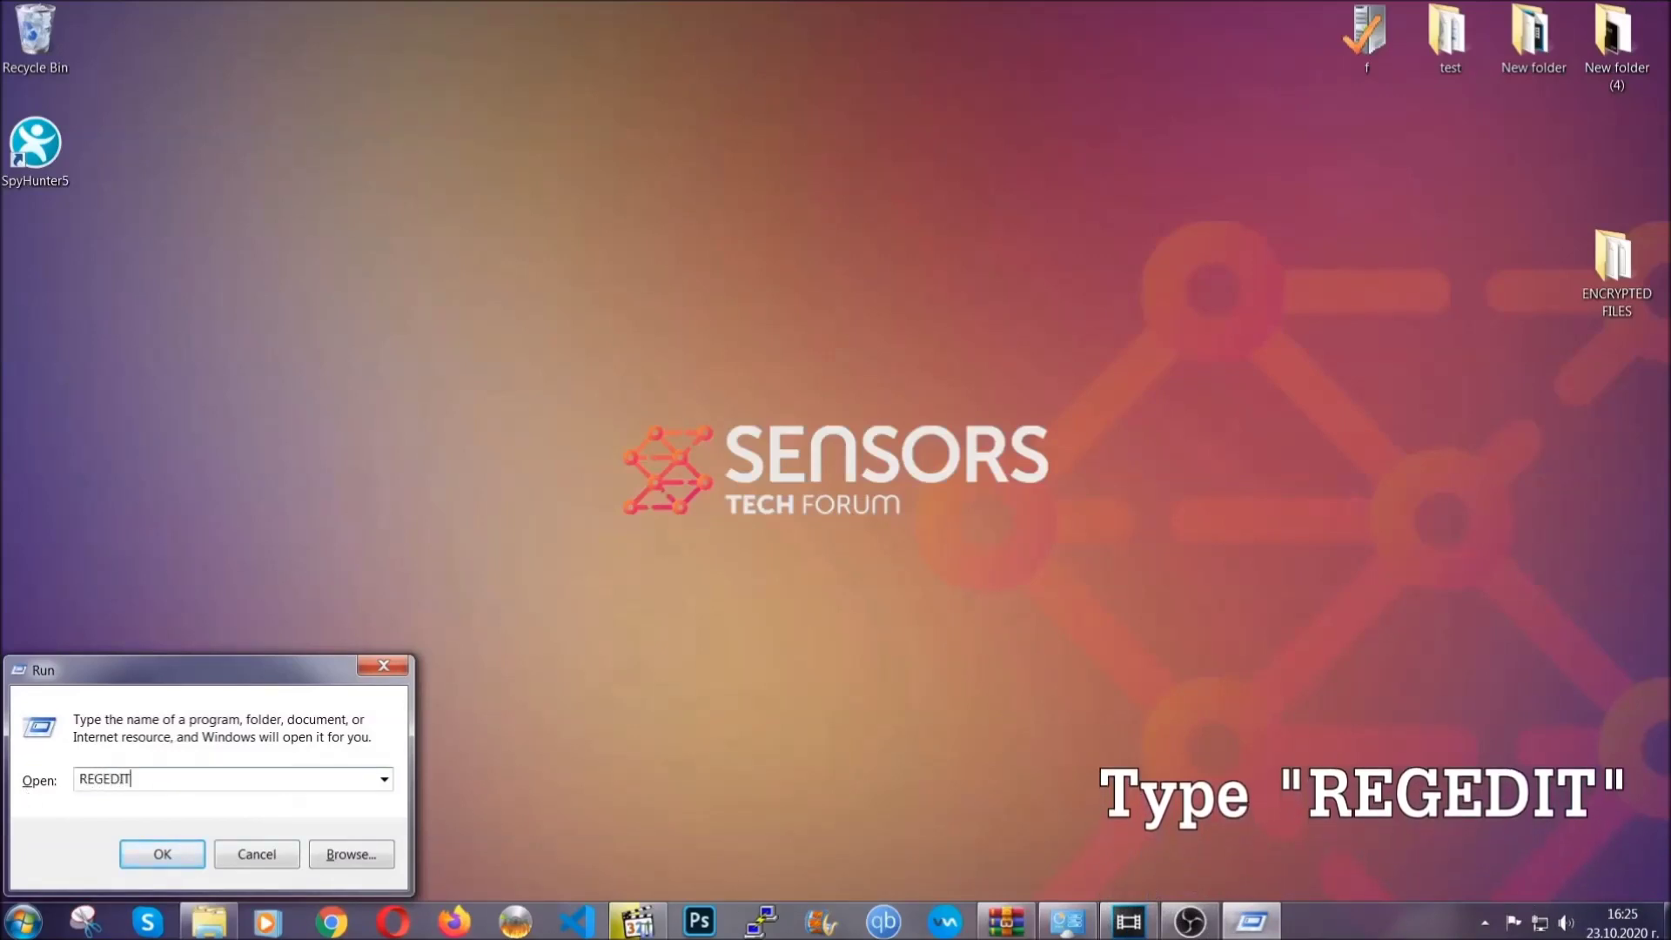
left_click(144, 854)
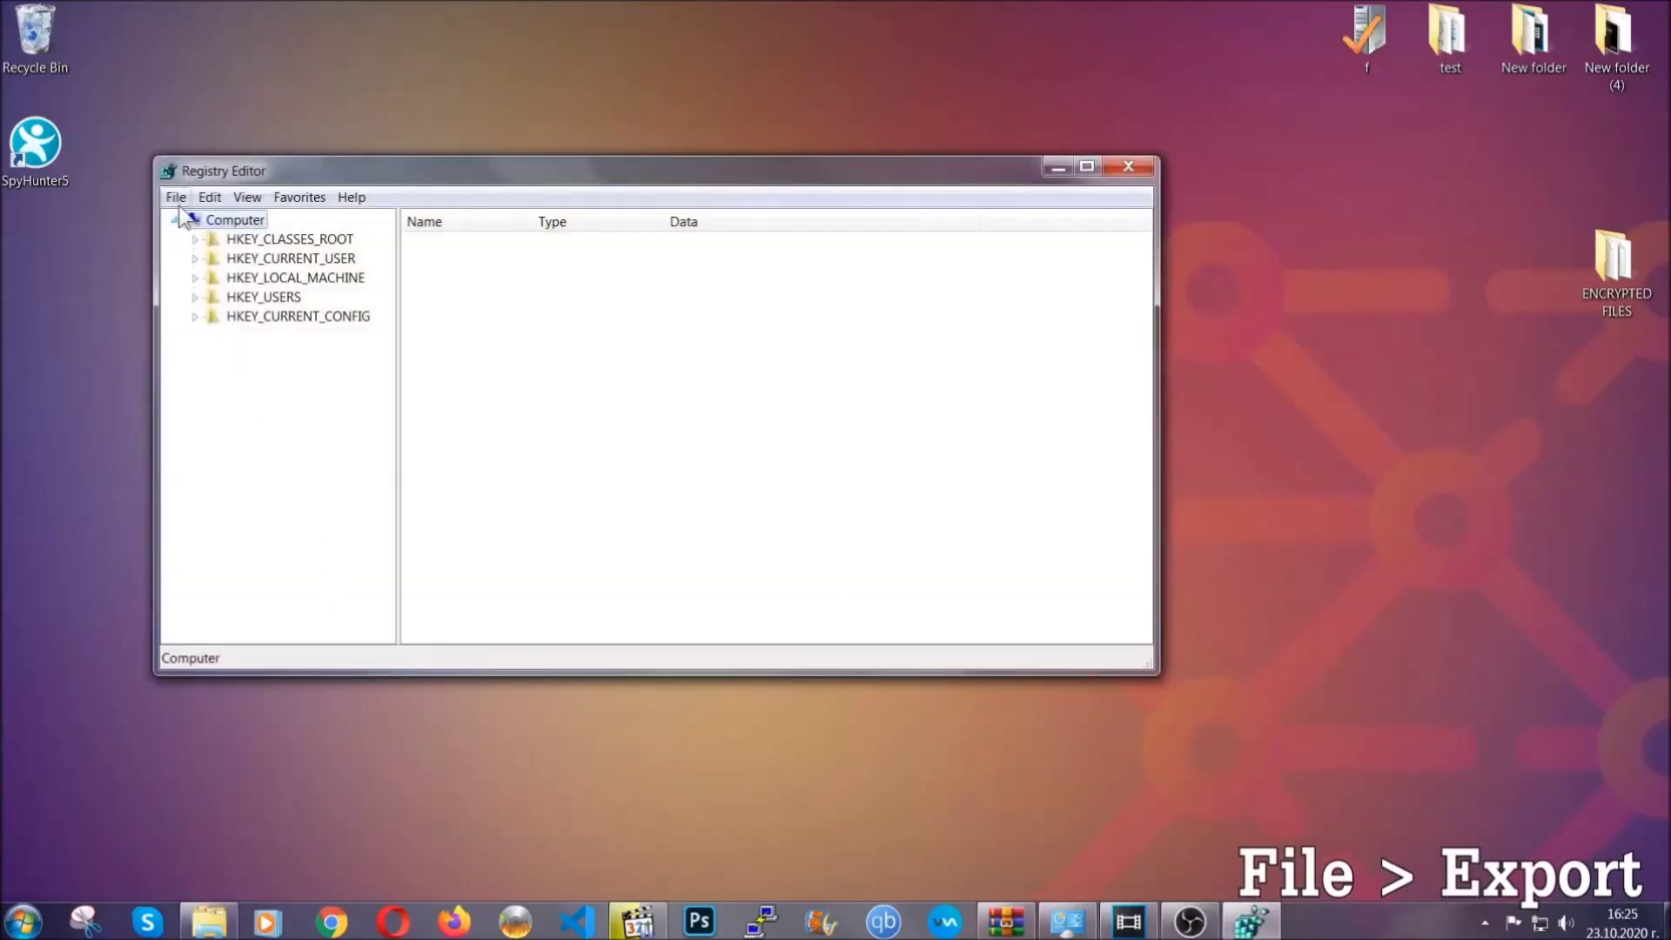
- Export the whole registry, range All, as BACKUP on the Desktop
left_click(175, 197)
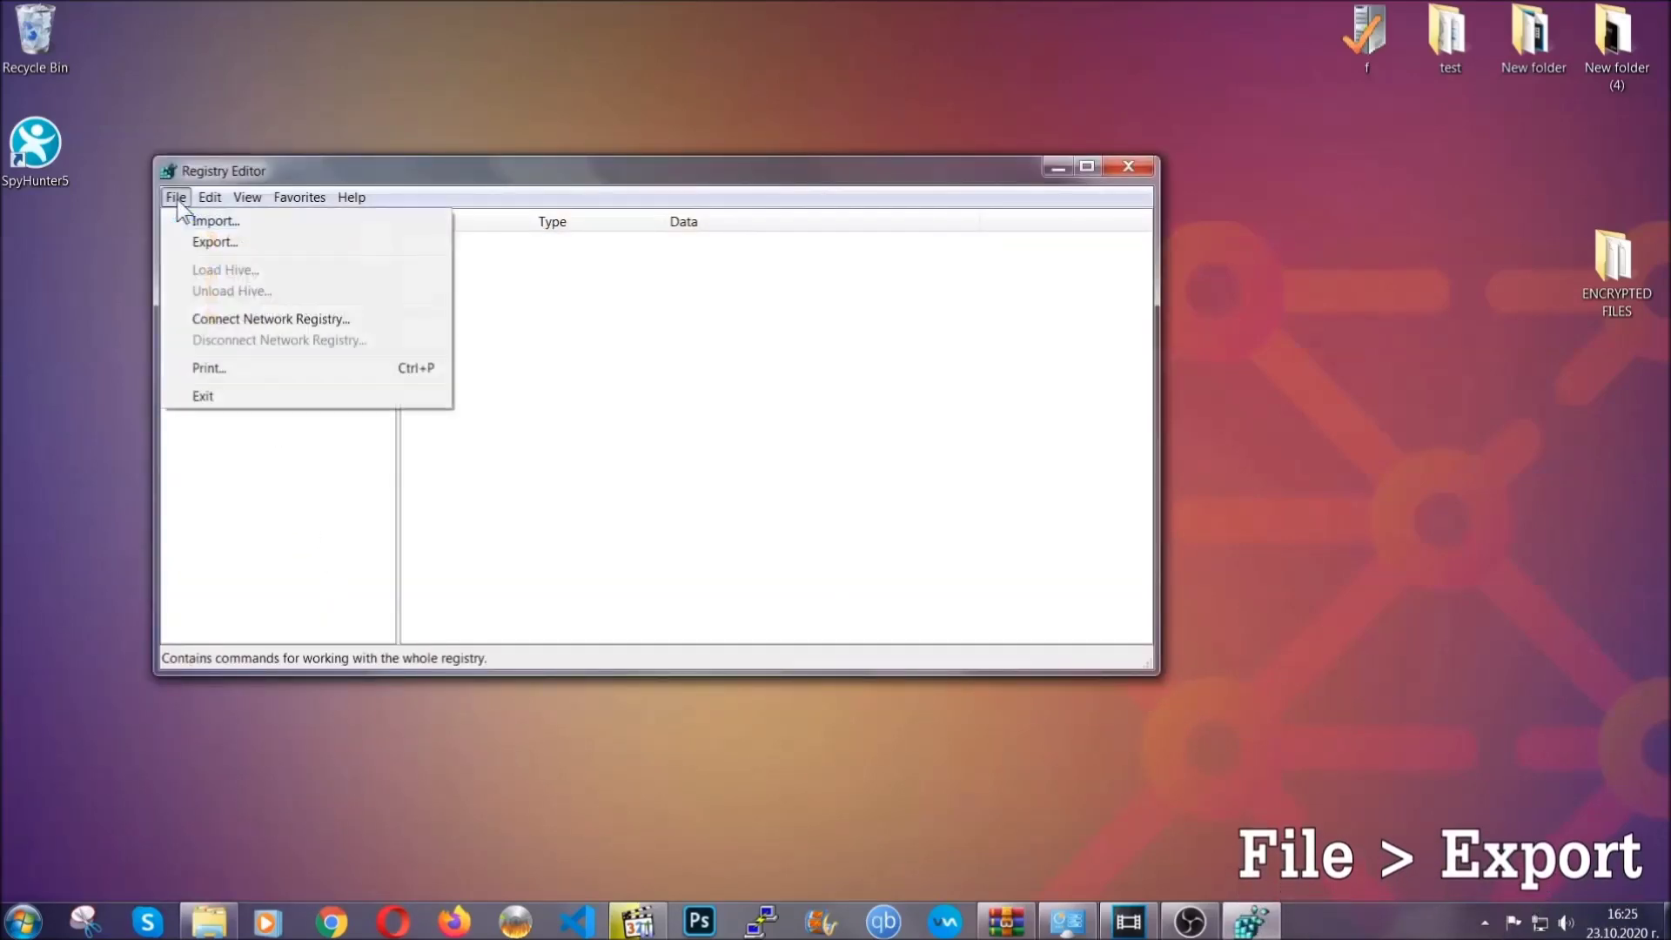
left_click(215, 242)
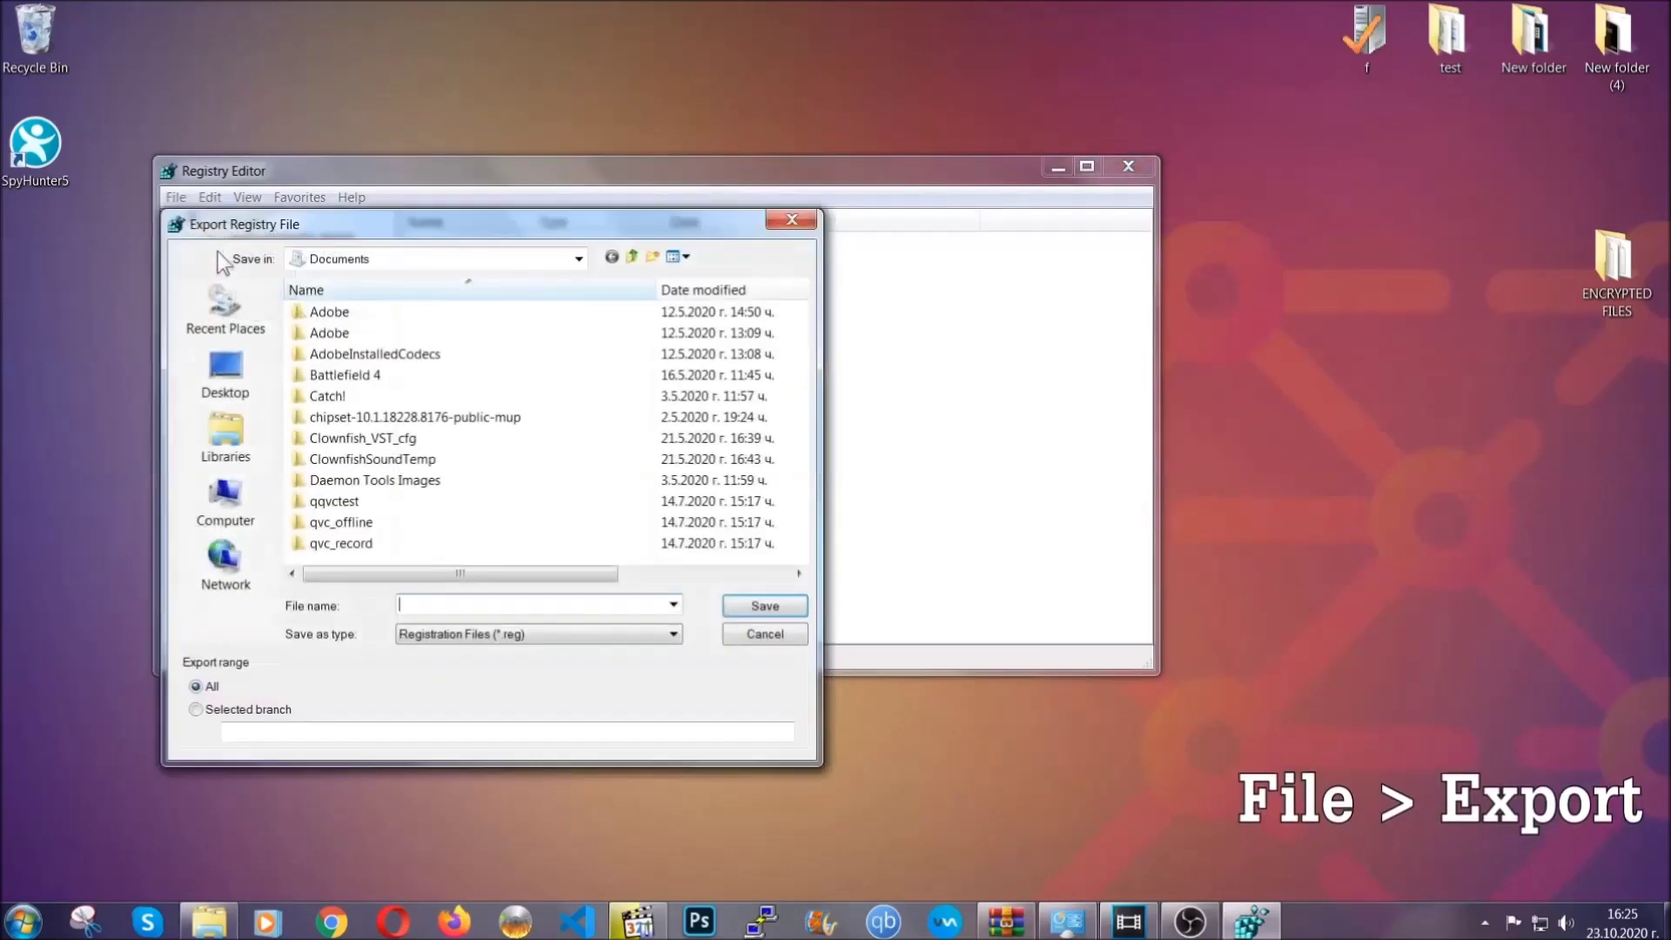
left_click(225, 375)
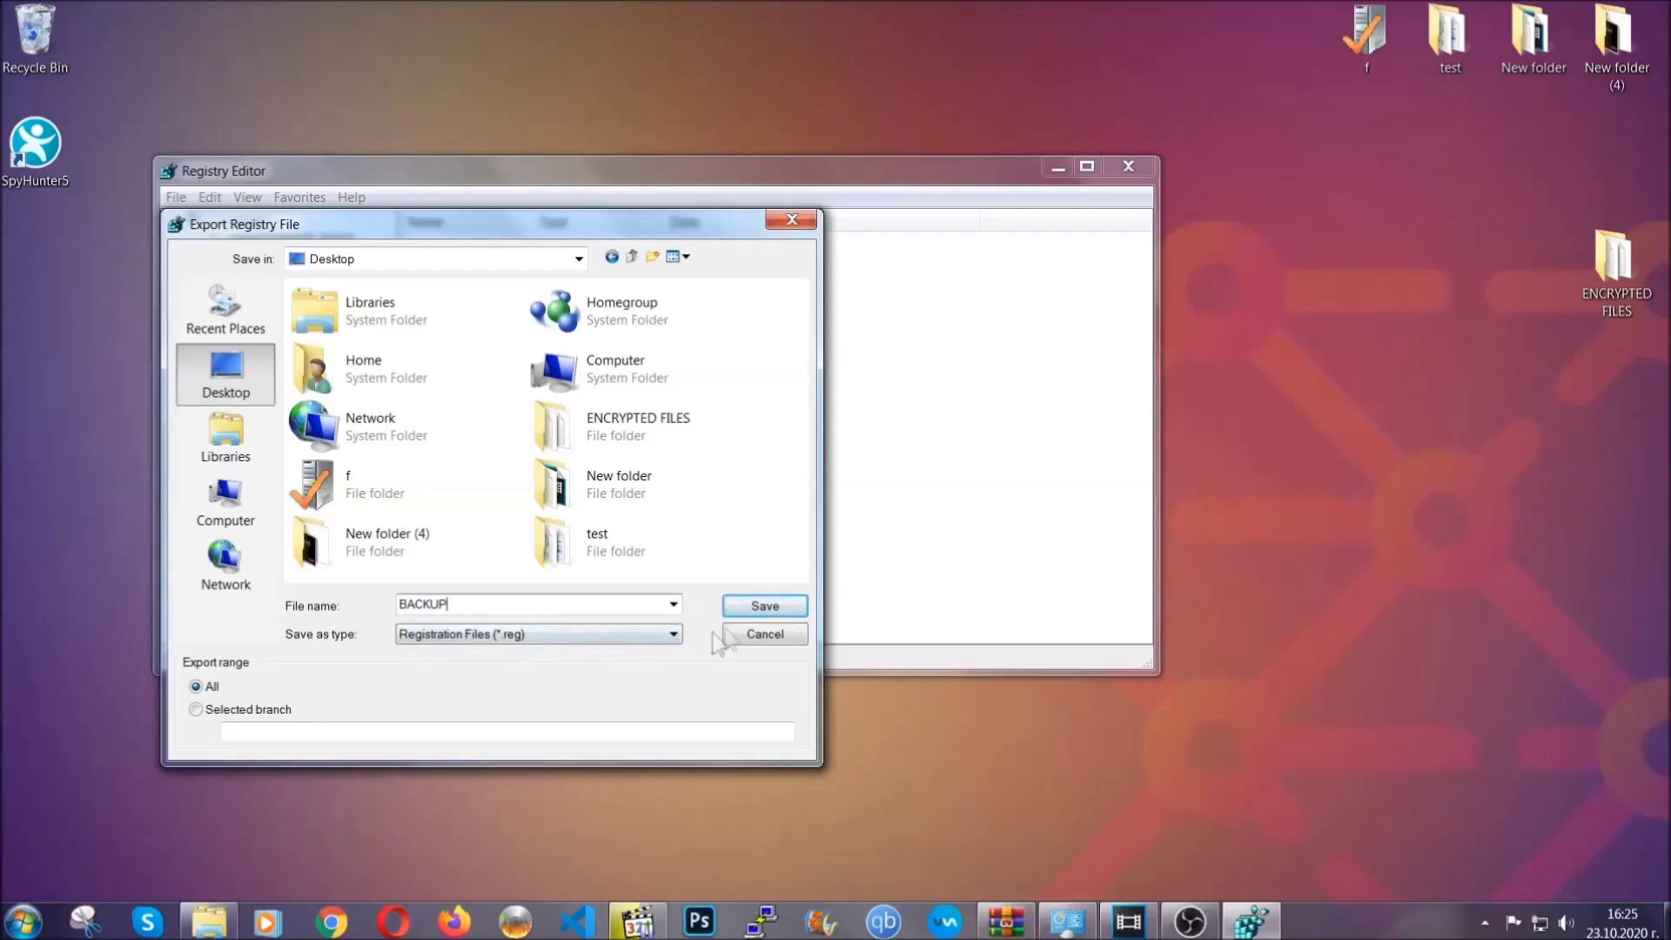
left_click(753, 608)
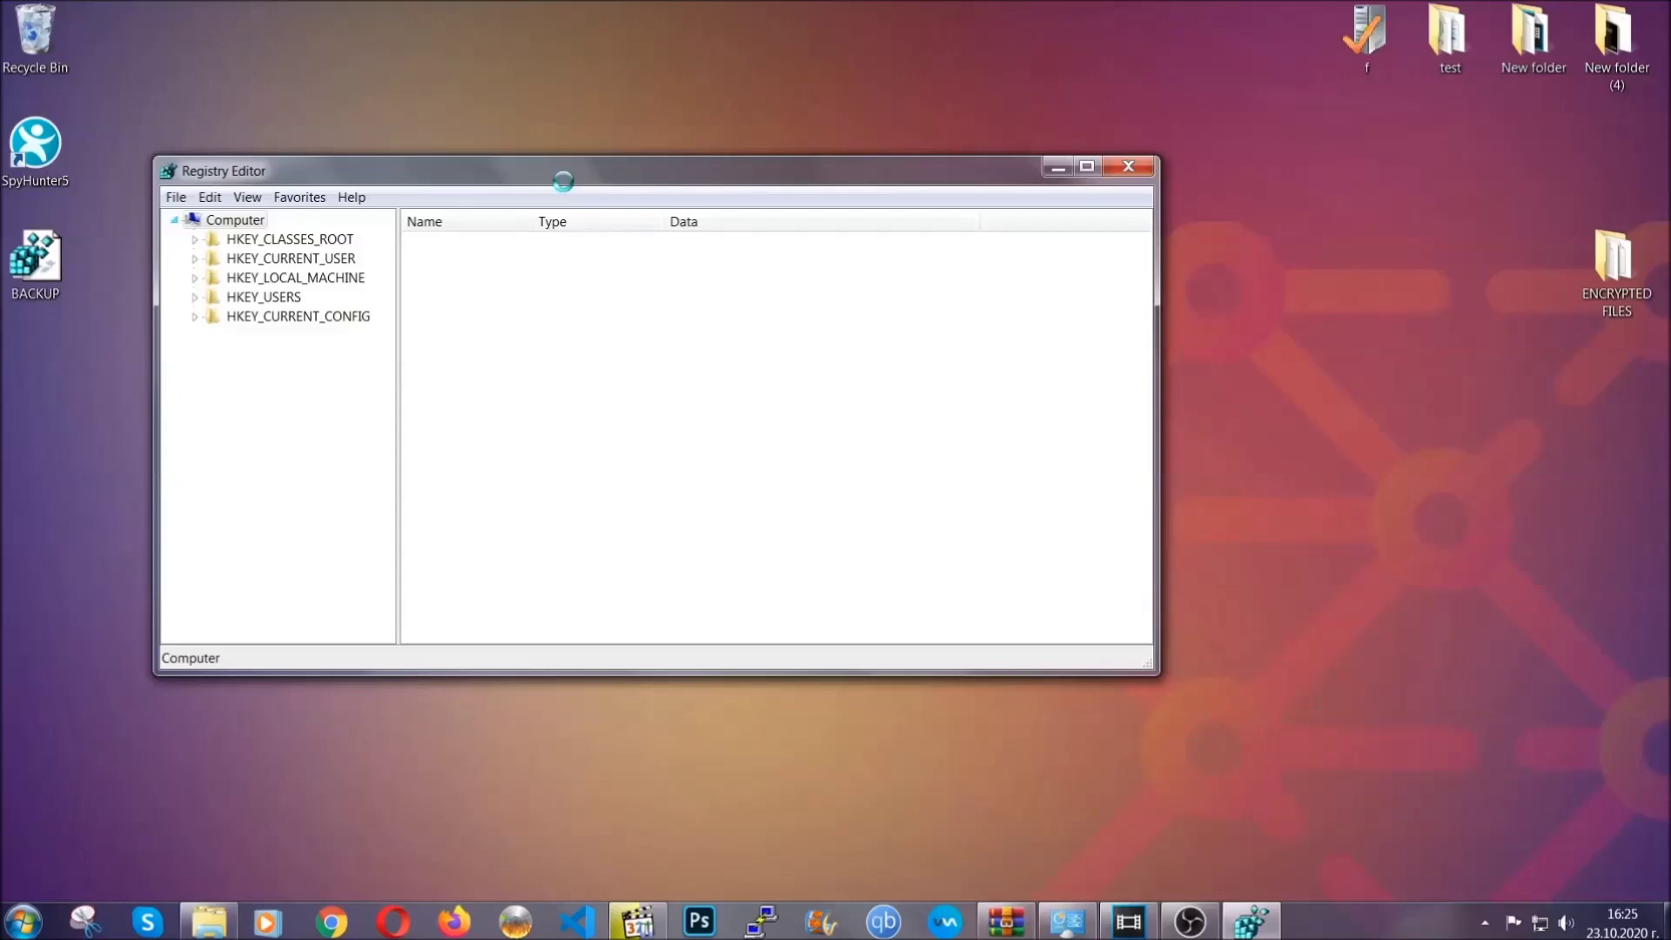
left_click_drag(563, 182, 729, 235)
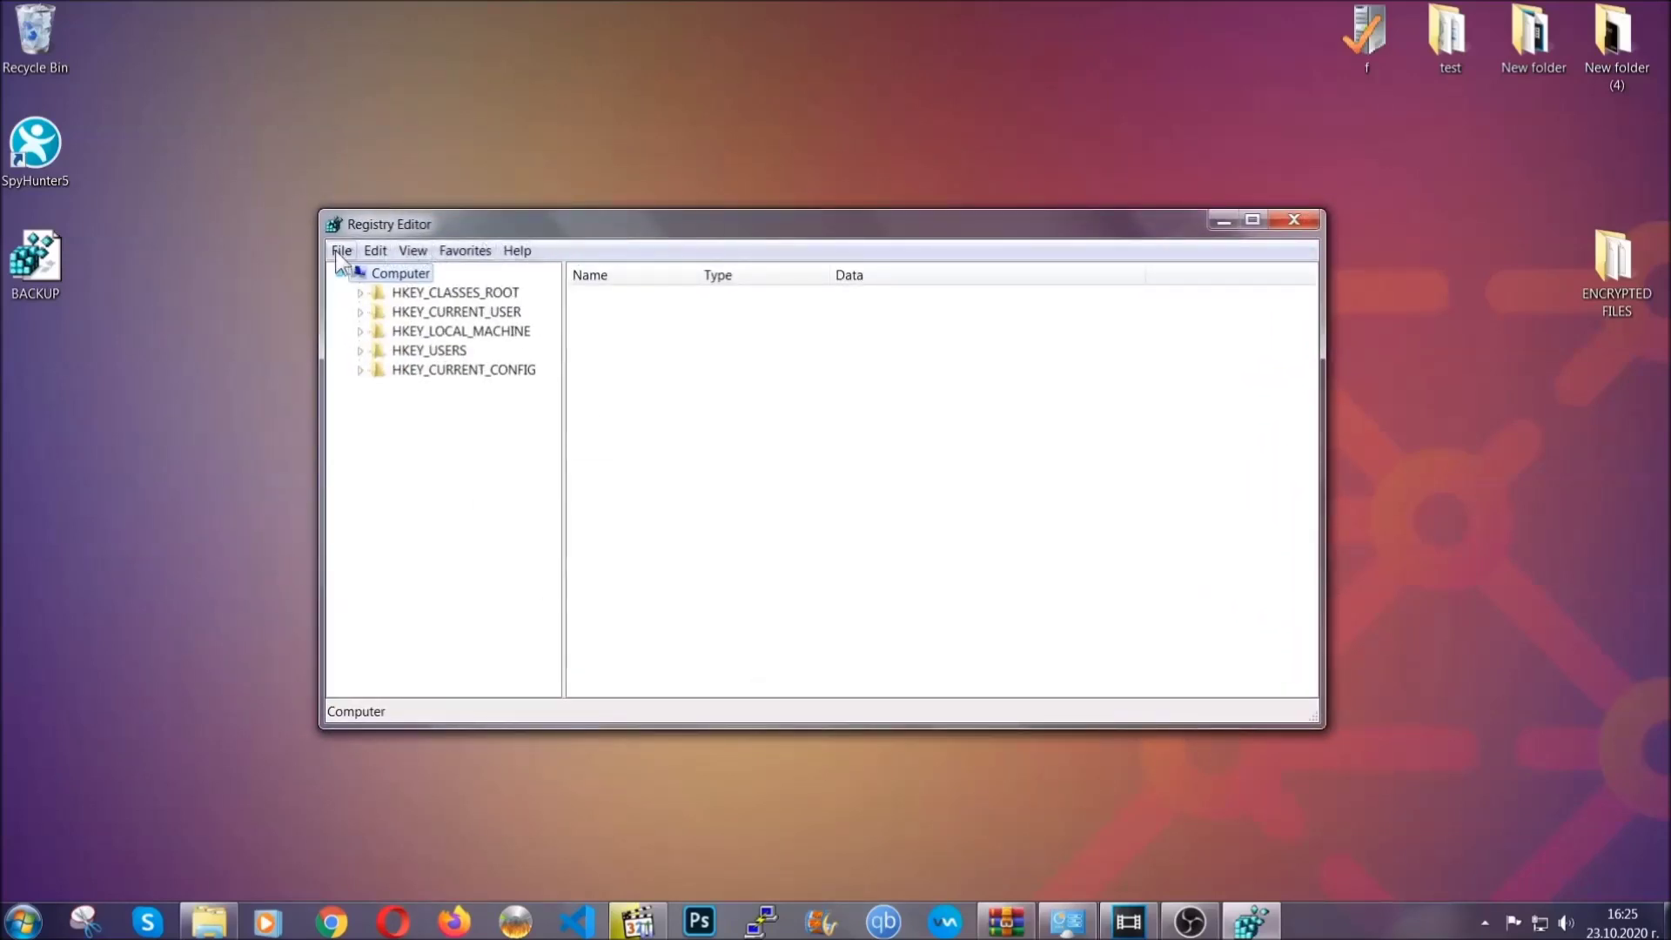
- Open and dismiss the File menu, leaving HKEY_CURRENT_USER displayed
left_click(342, 252)
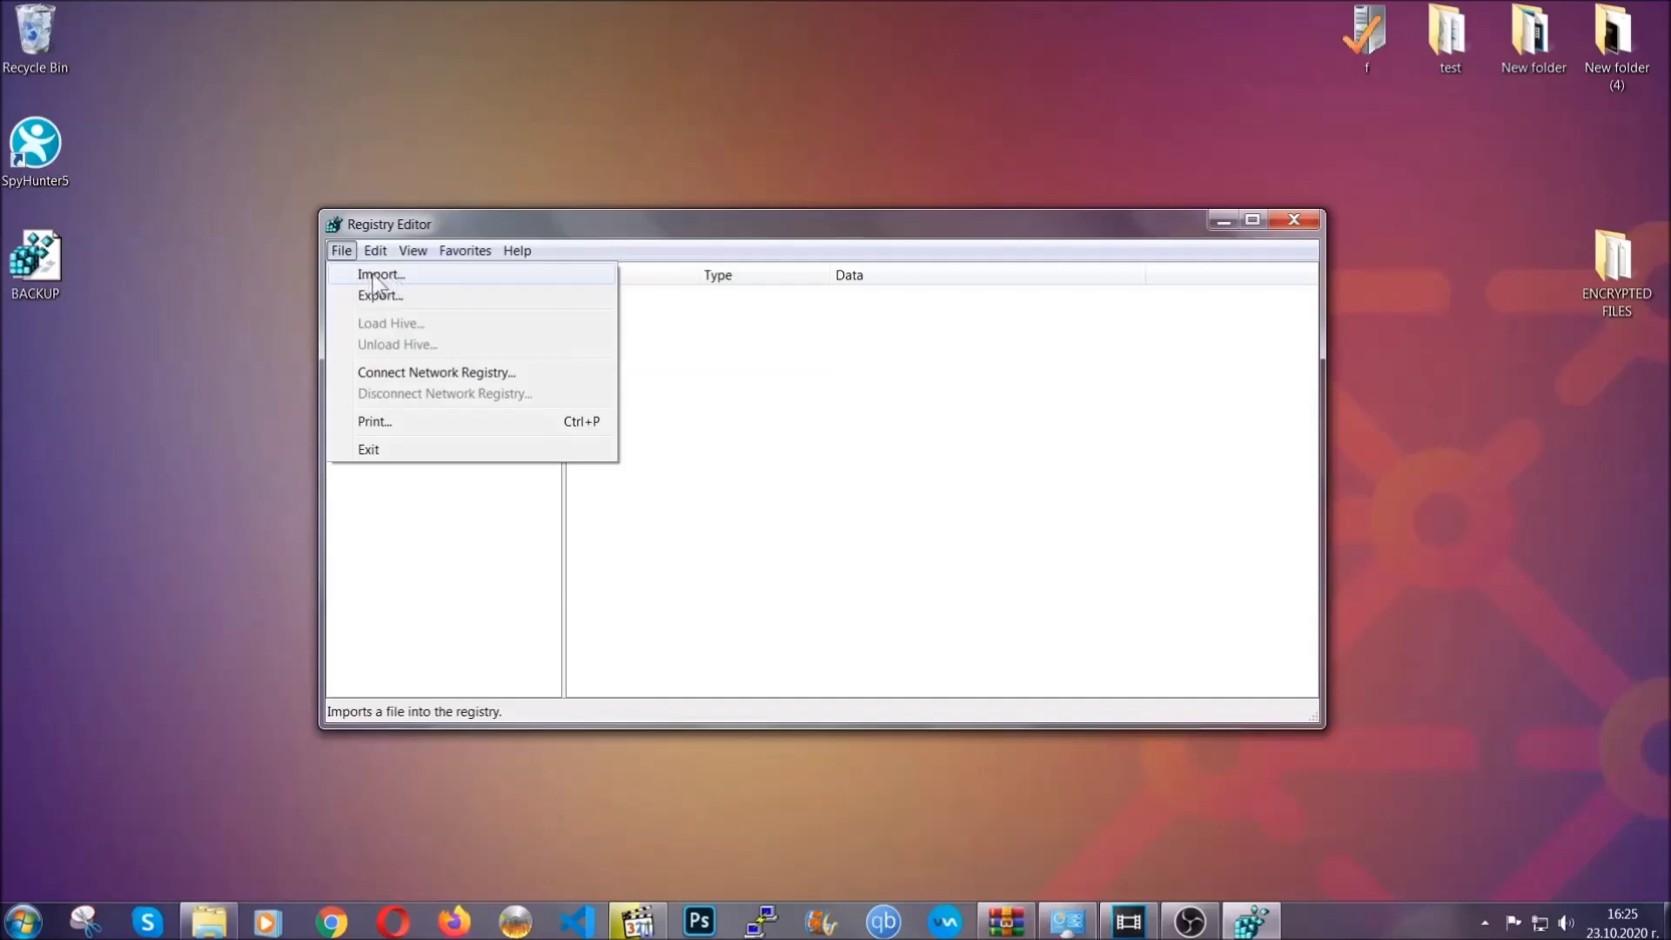
left_click(342, 251)
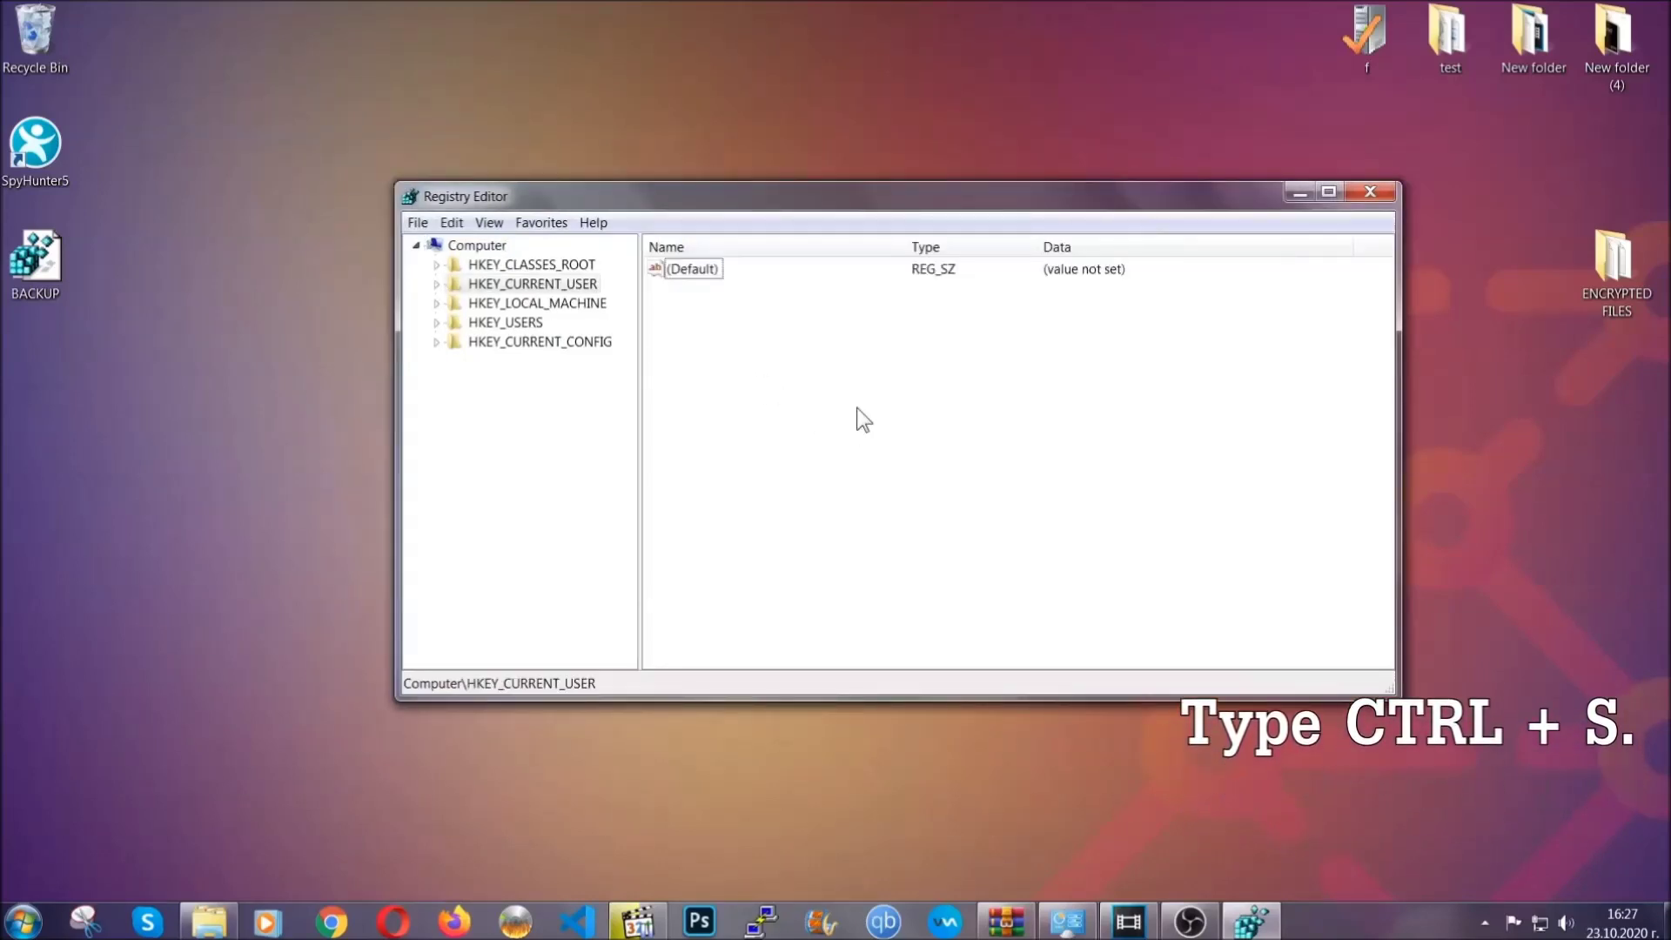
- Search for 'RunOnce', then select the Run key above it to list THE VIRUS
key("ctrl+f")
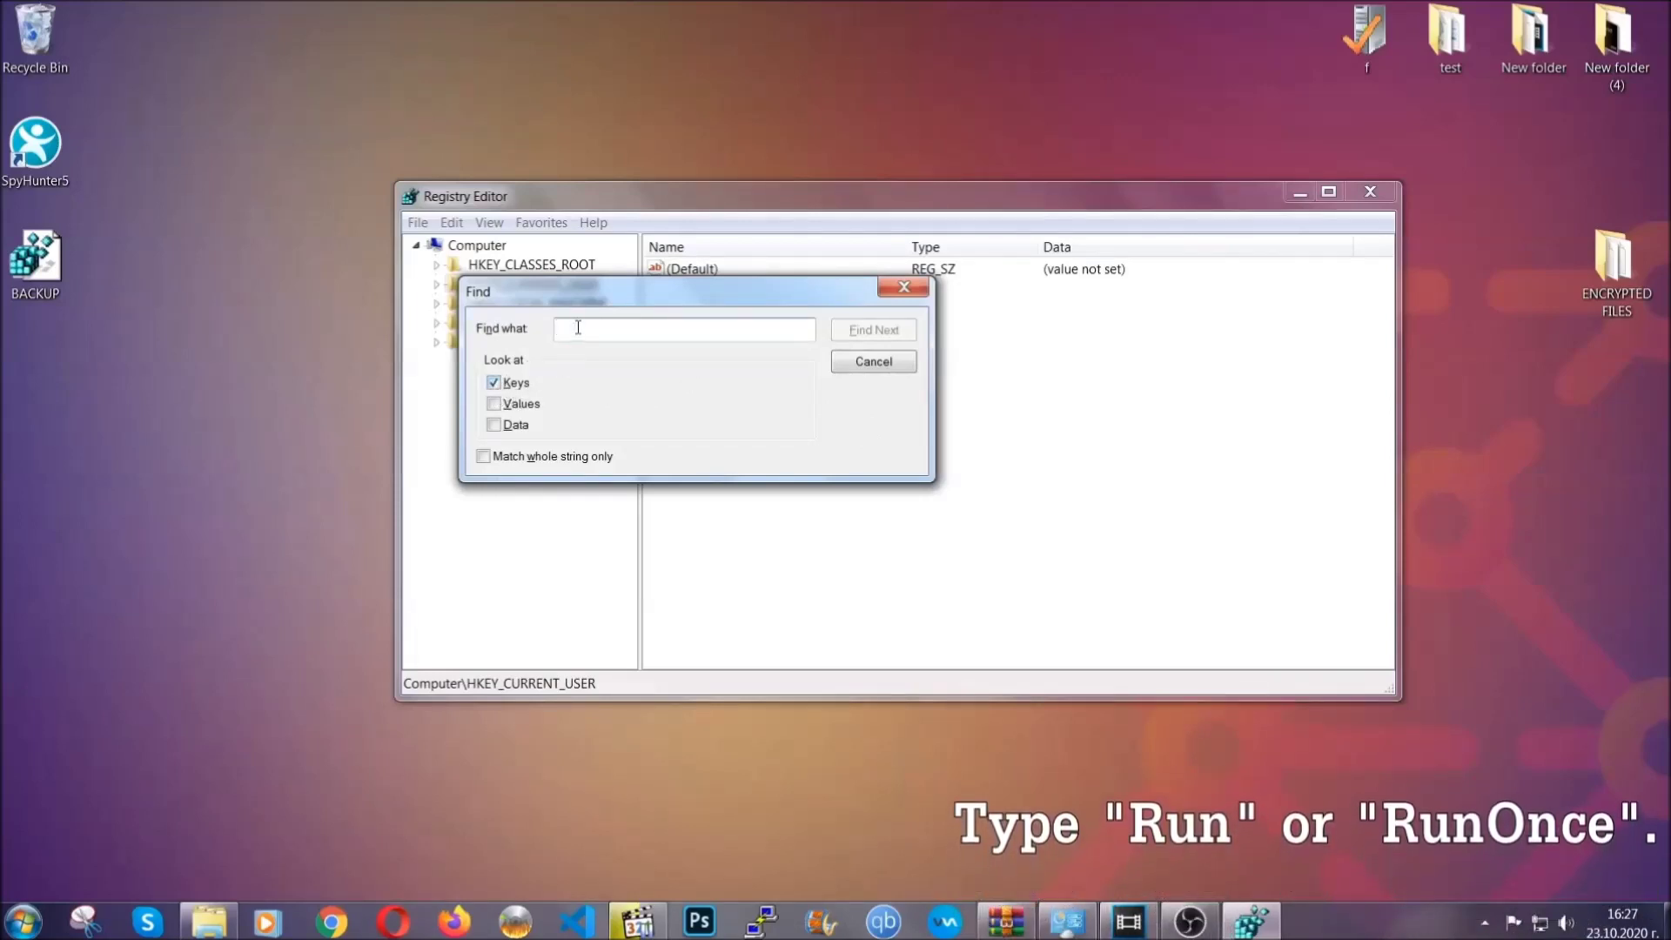
type("RunO")
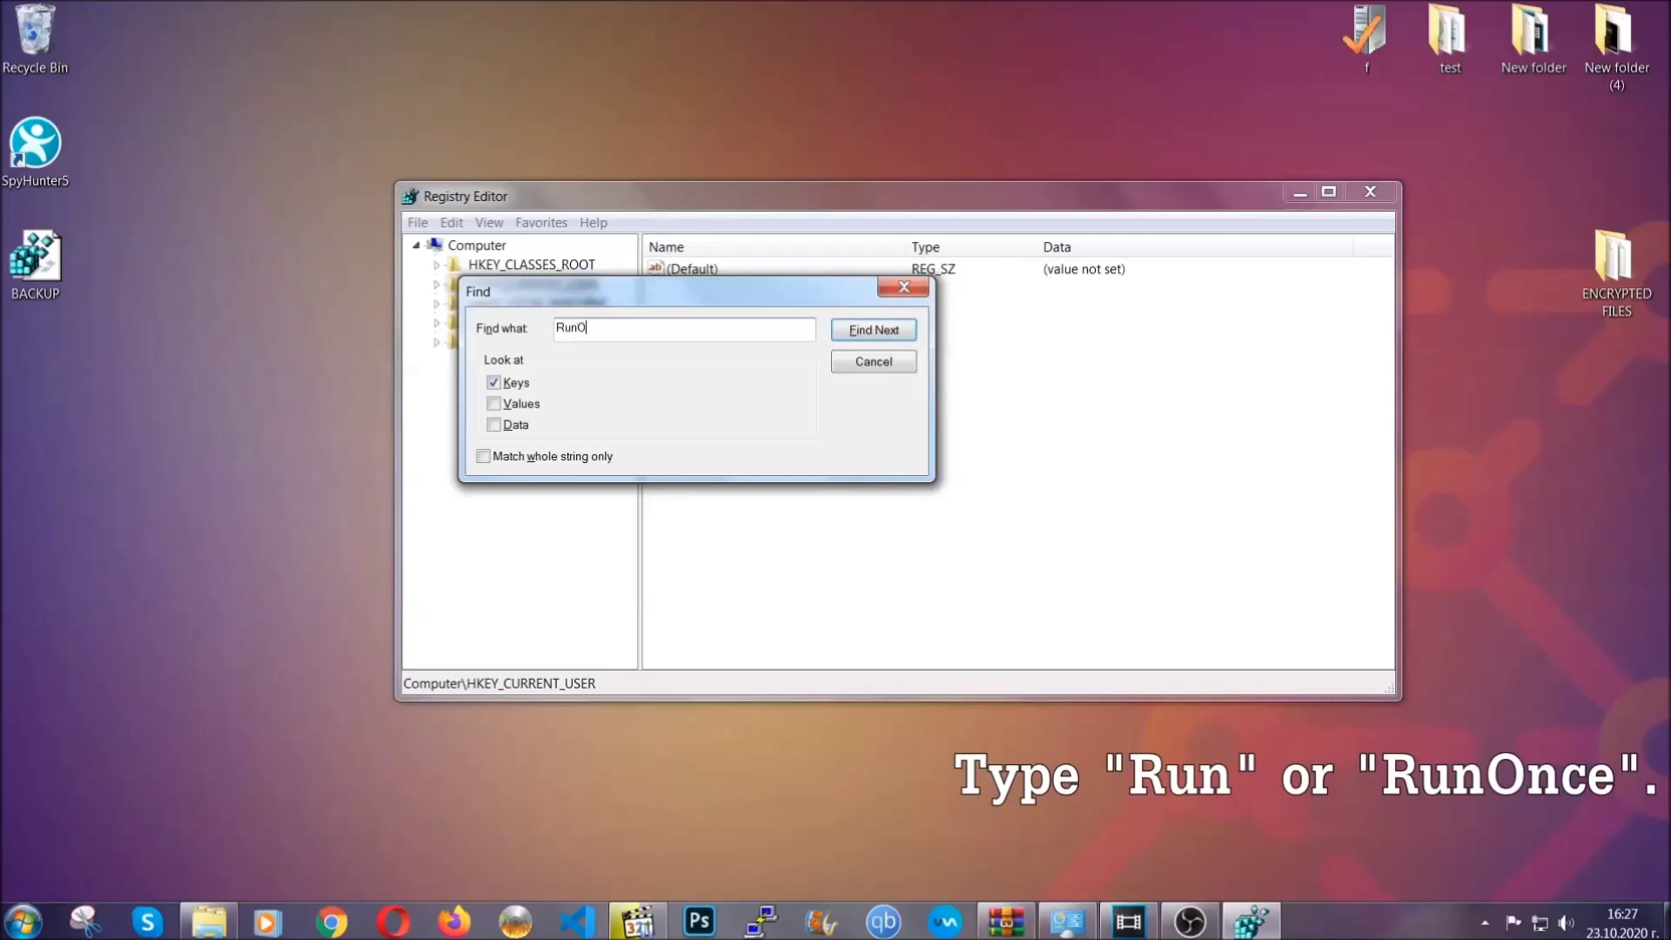
type("nce")
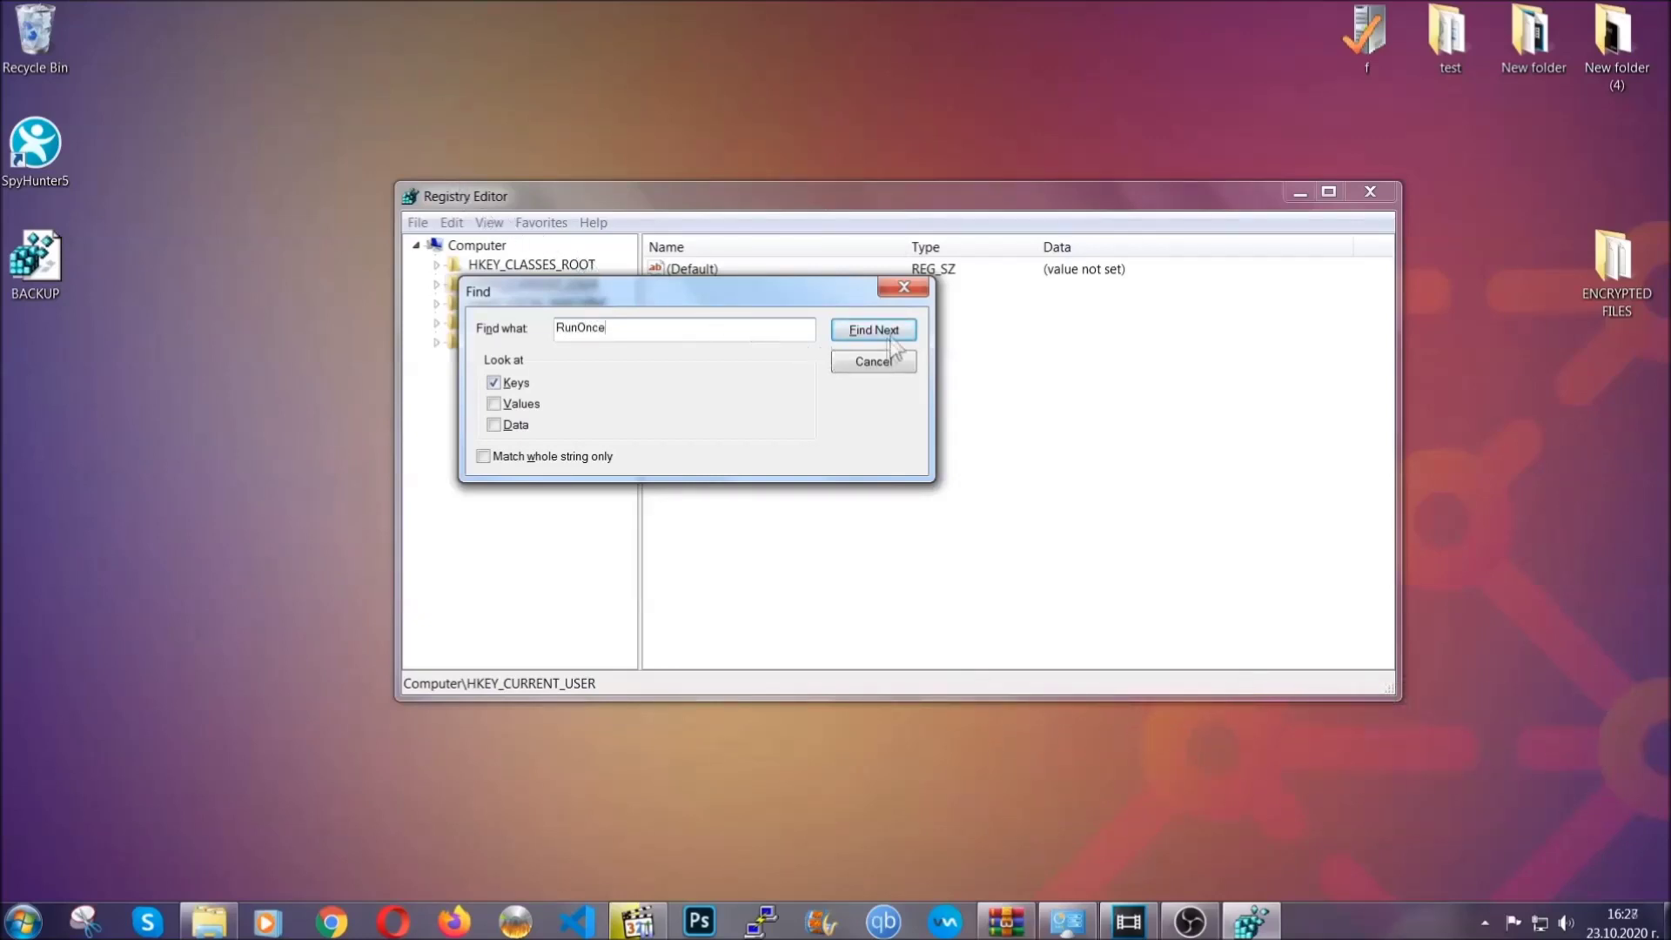
left_click(874, 330)
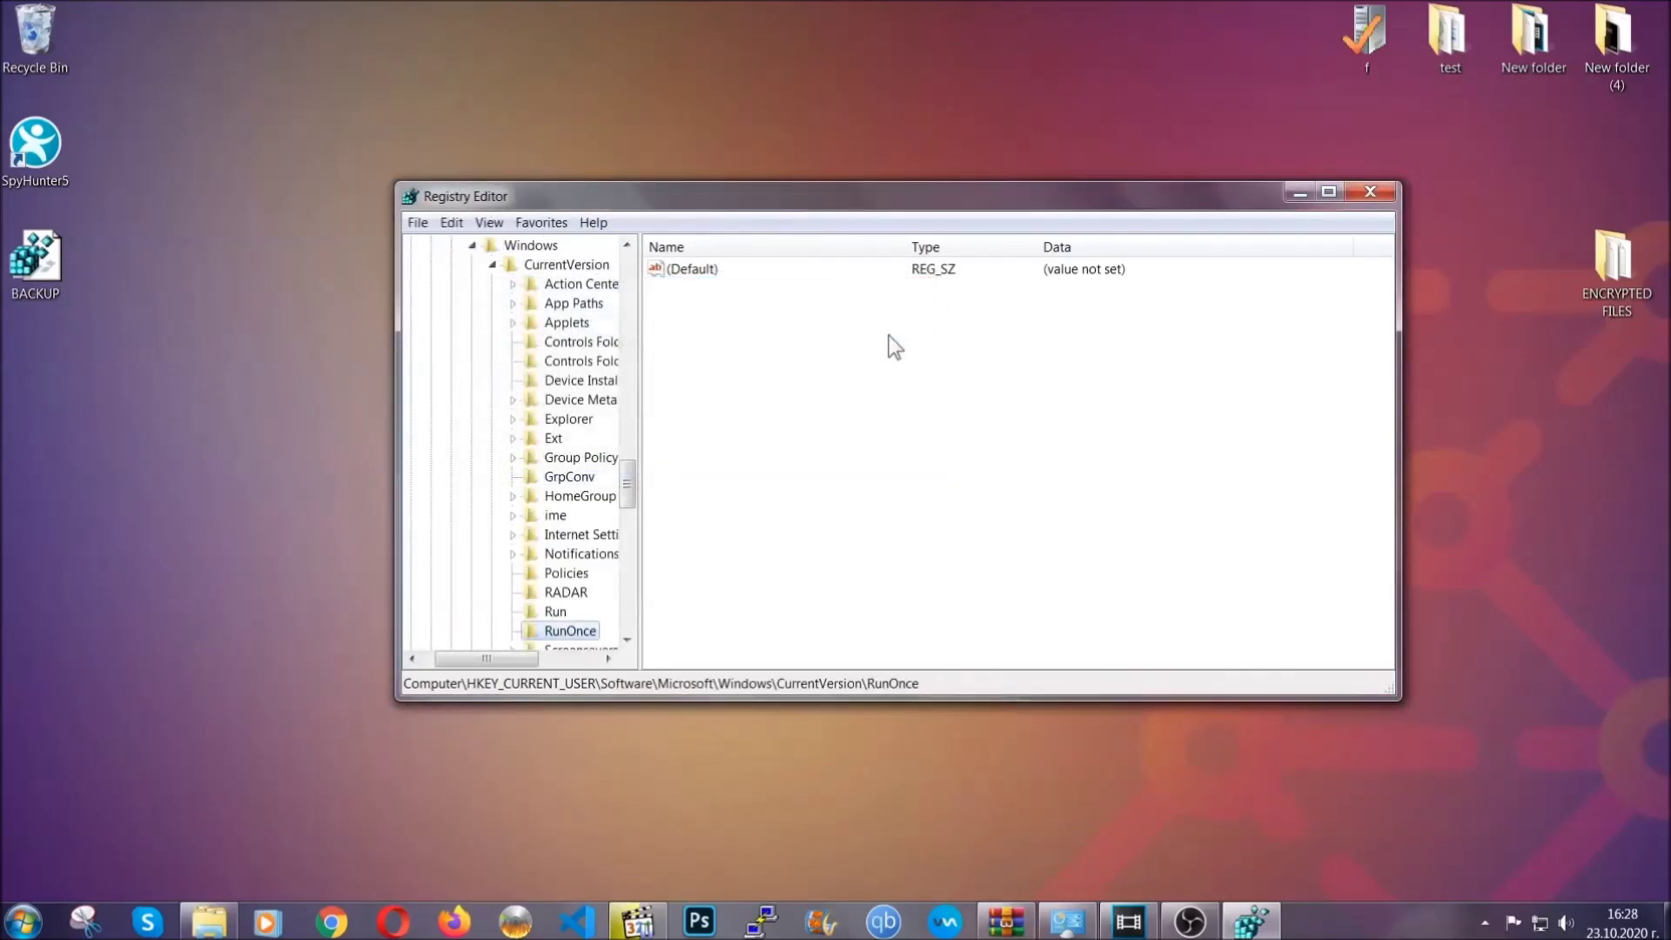
scroll(626, 497, "down", 3)
scroll(627, 497, "down", 2)
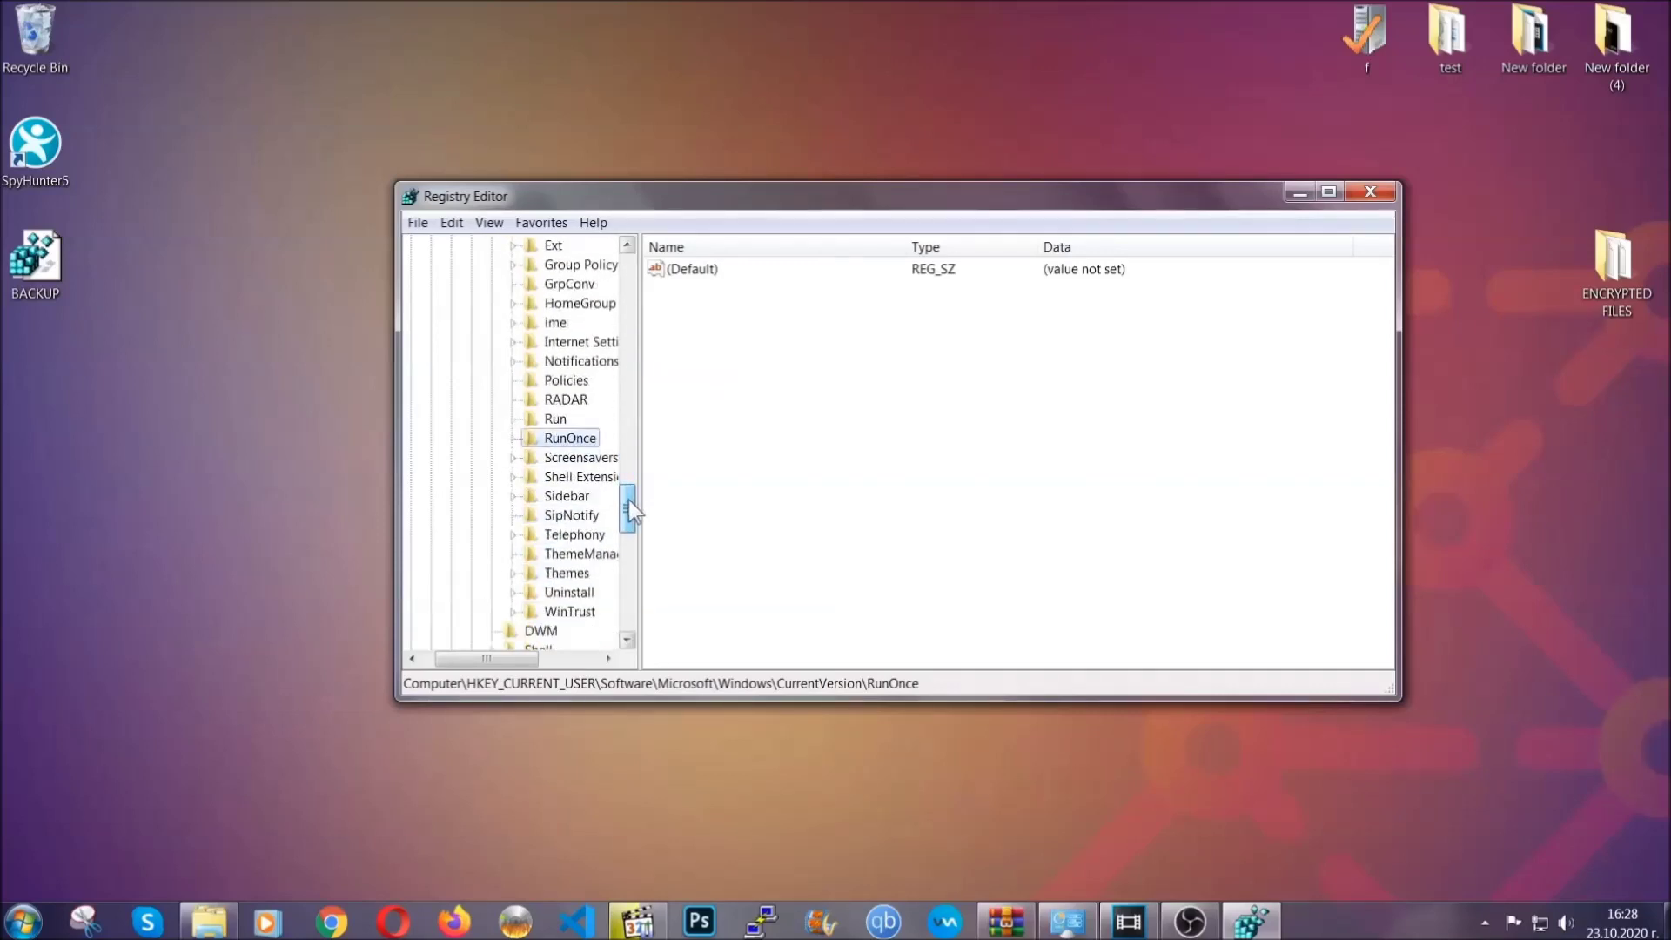
left_click(554, 418)
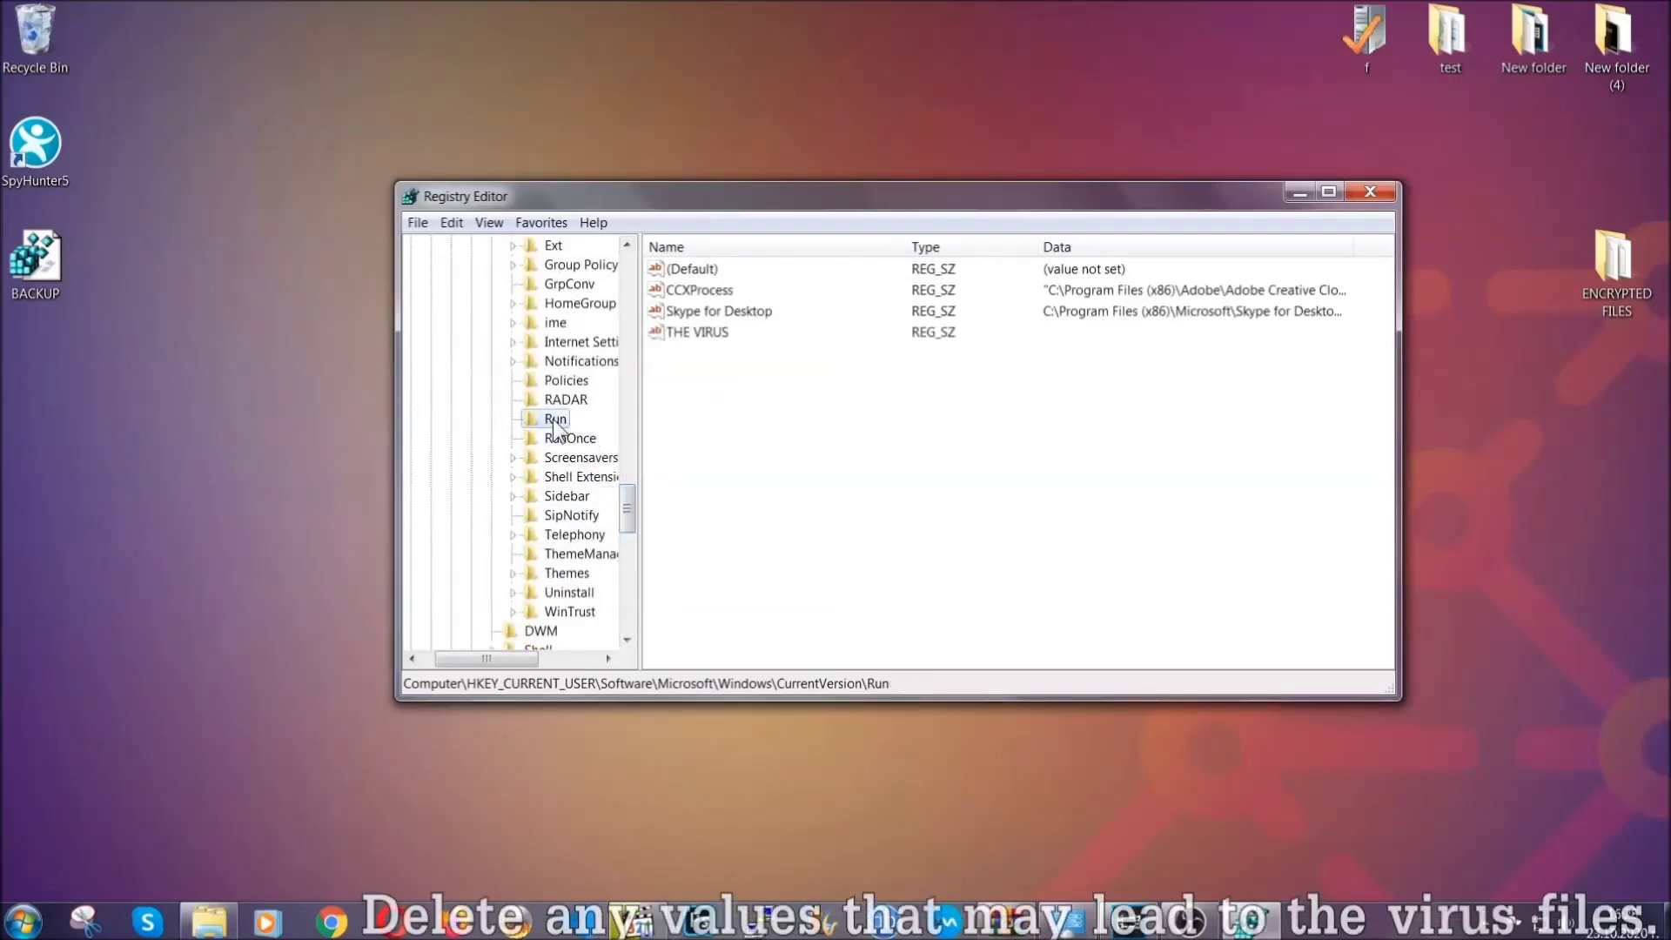
- Delete the THE VIRUS startup value from the Run key and confirm the deletion
left_click(685, 334)
right_click(685, 335)
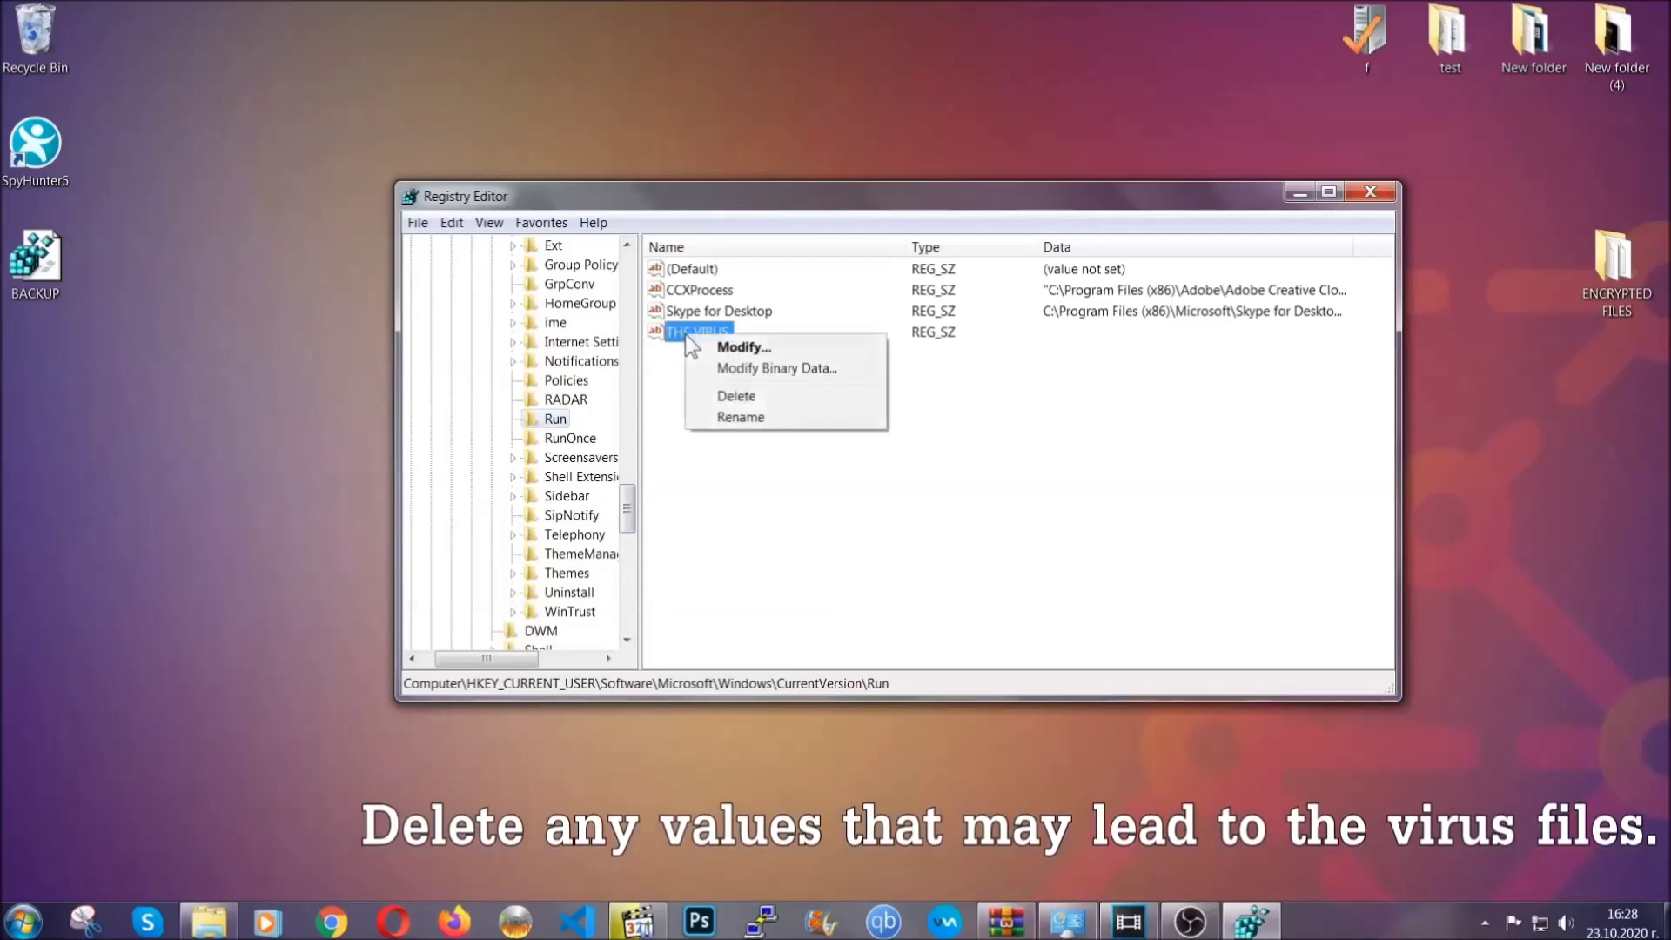
left_click(735, 396)
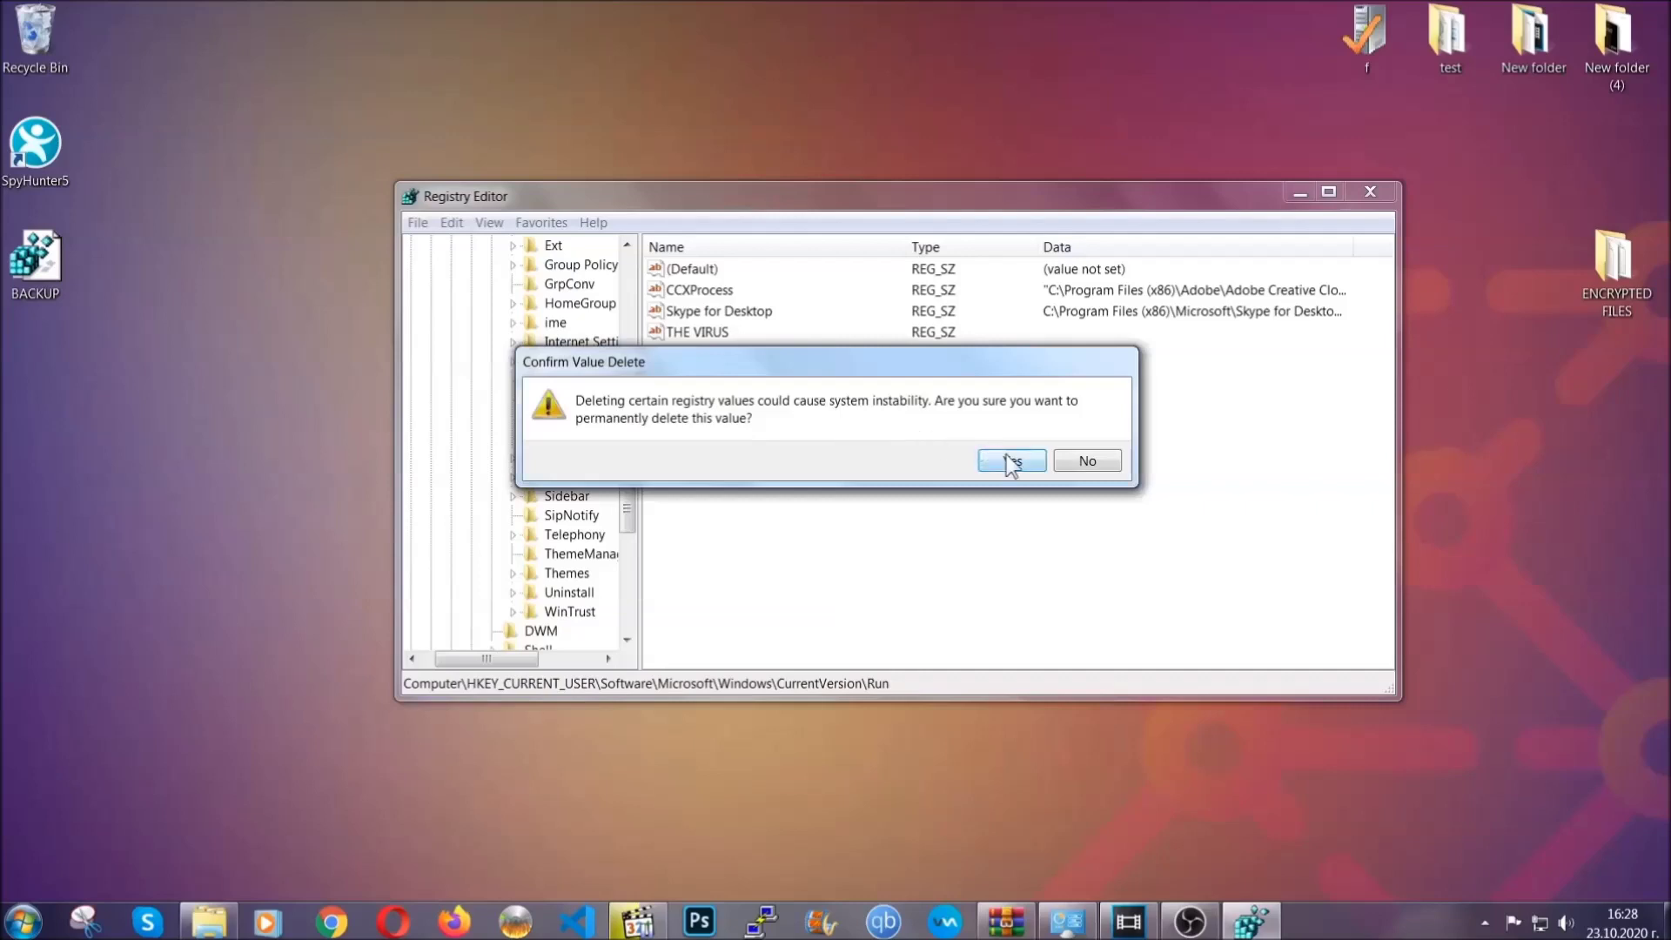
left_click(1012, 461)
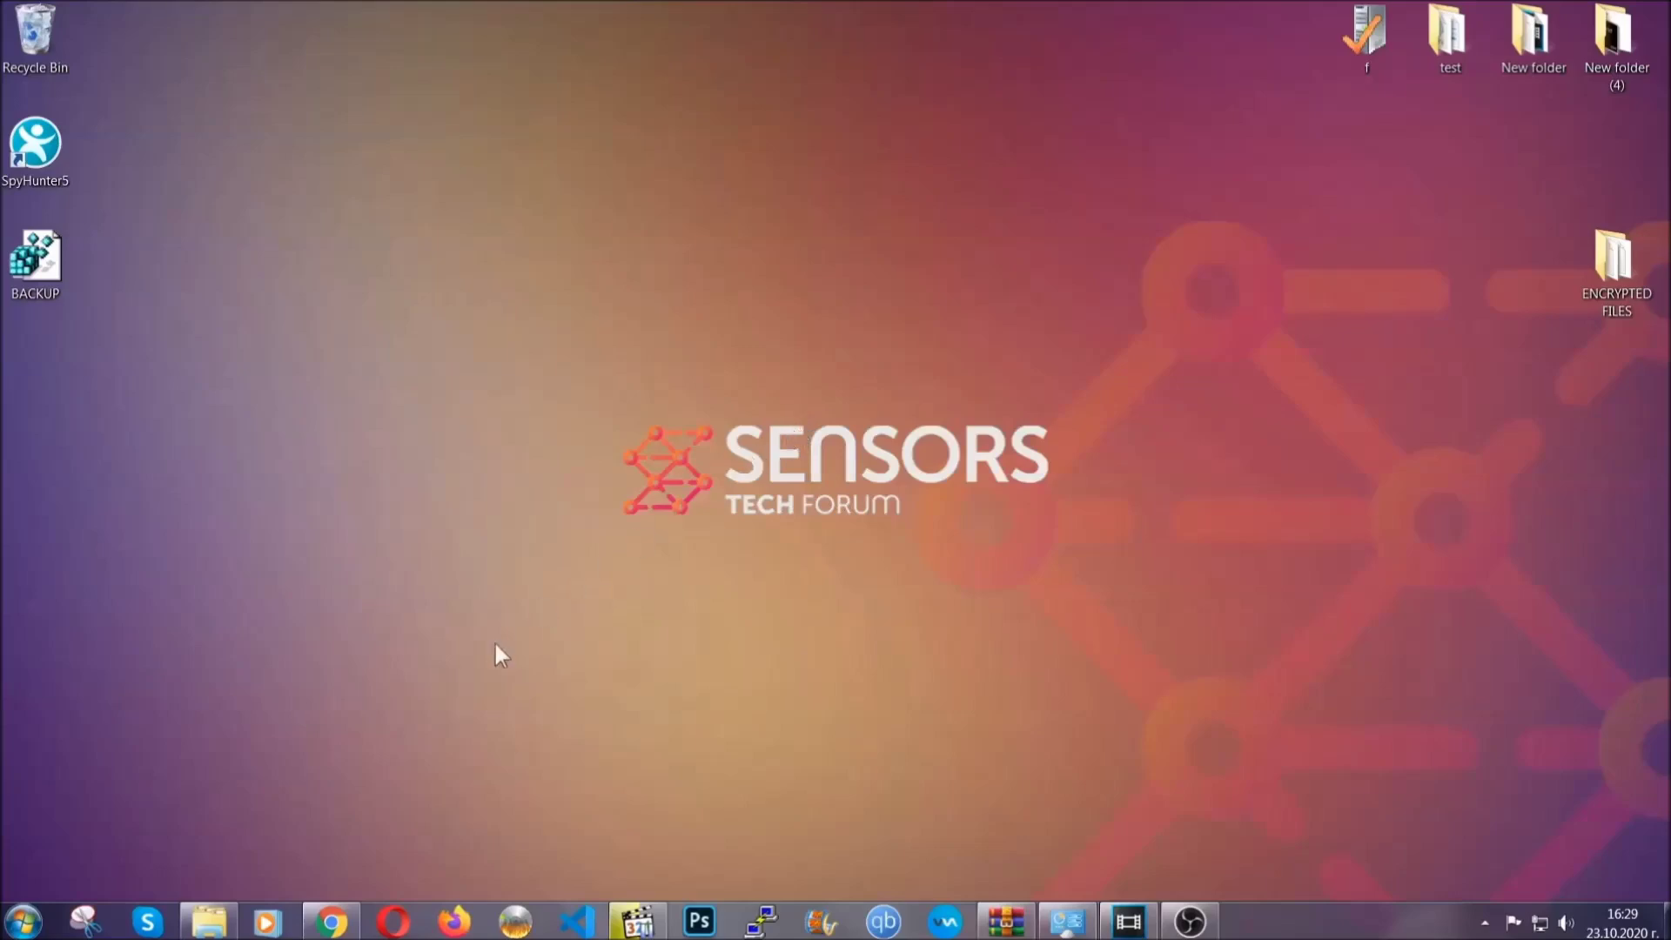
- Show SensorsTechForum's recovery article in Chrome, select its URL, and expand Method 2 - Restore Data via Windows Backup
left_click(331, 924)
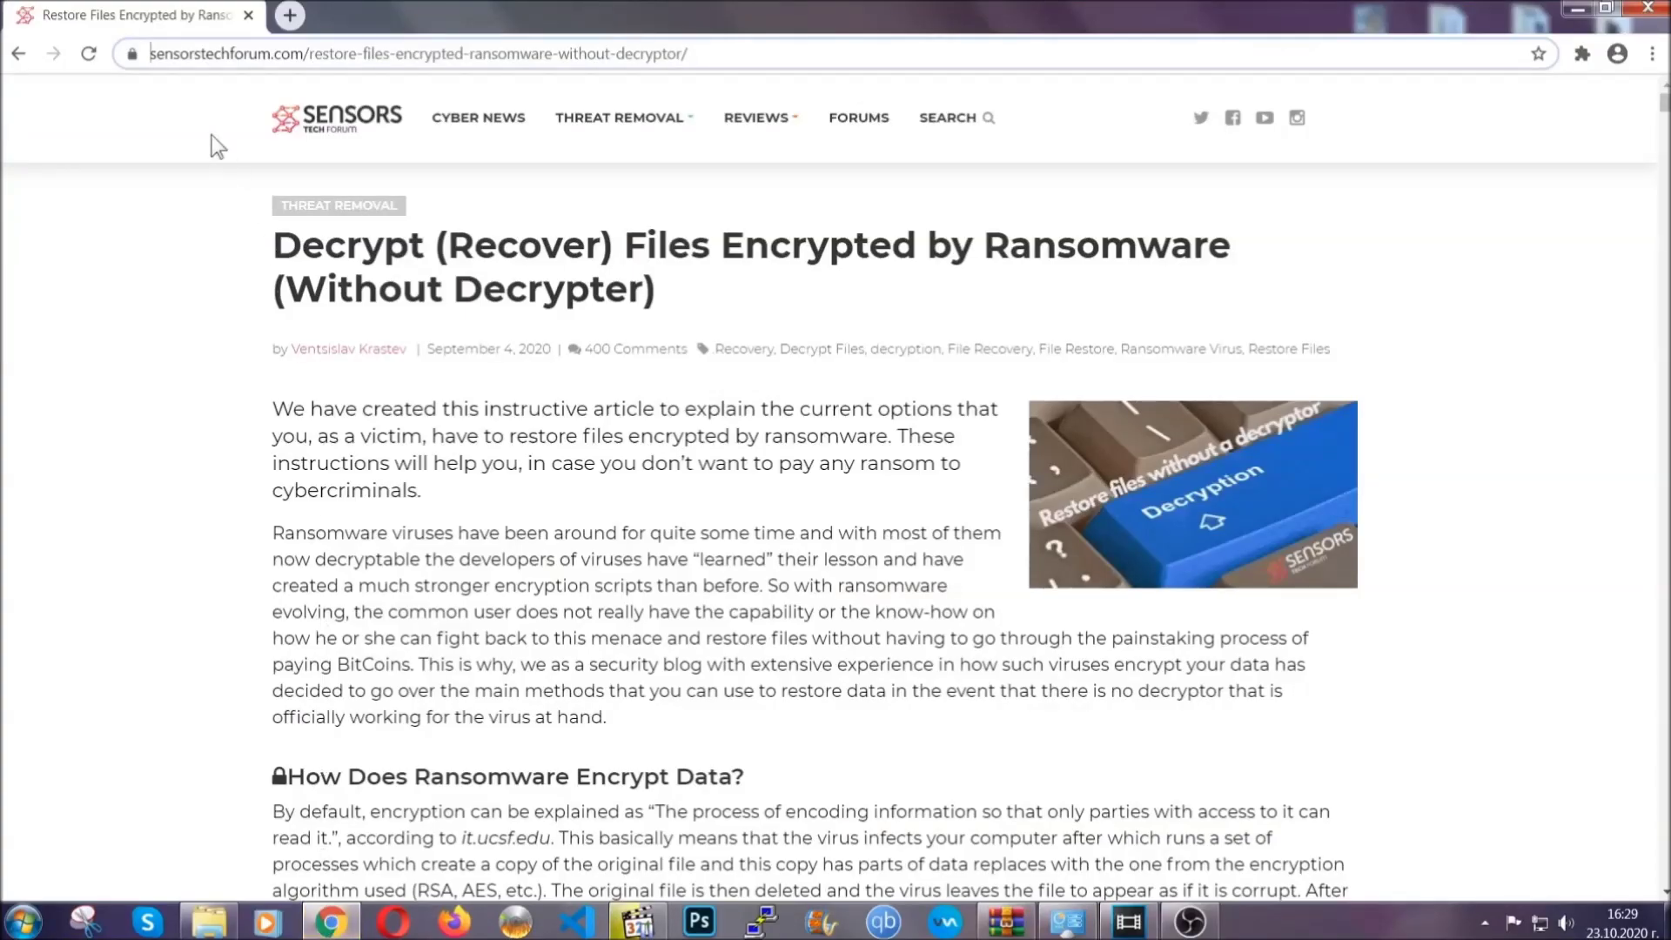
left_click(155, 54)
left_click_drag(151, 53, 752, 58)
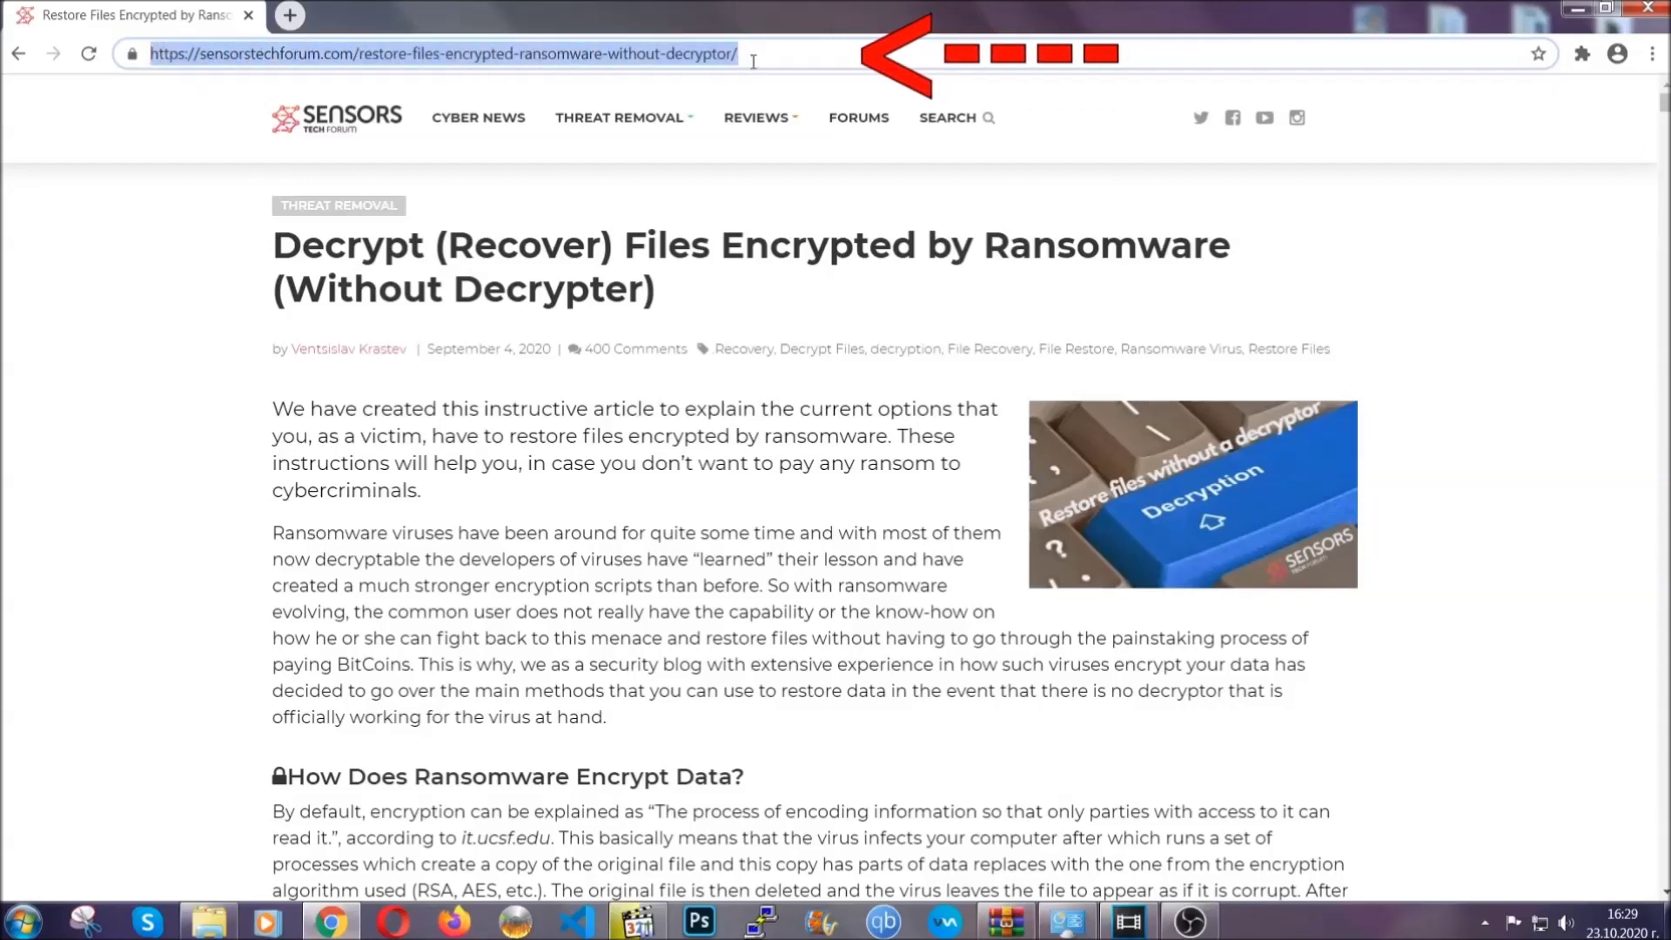
mouse_move(757, 117)
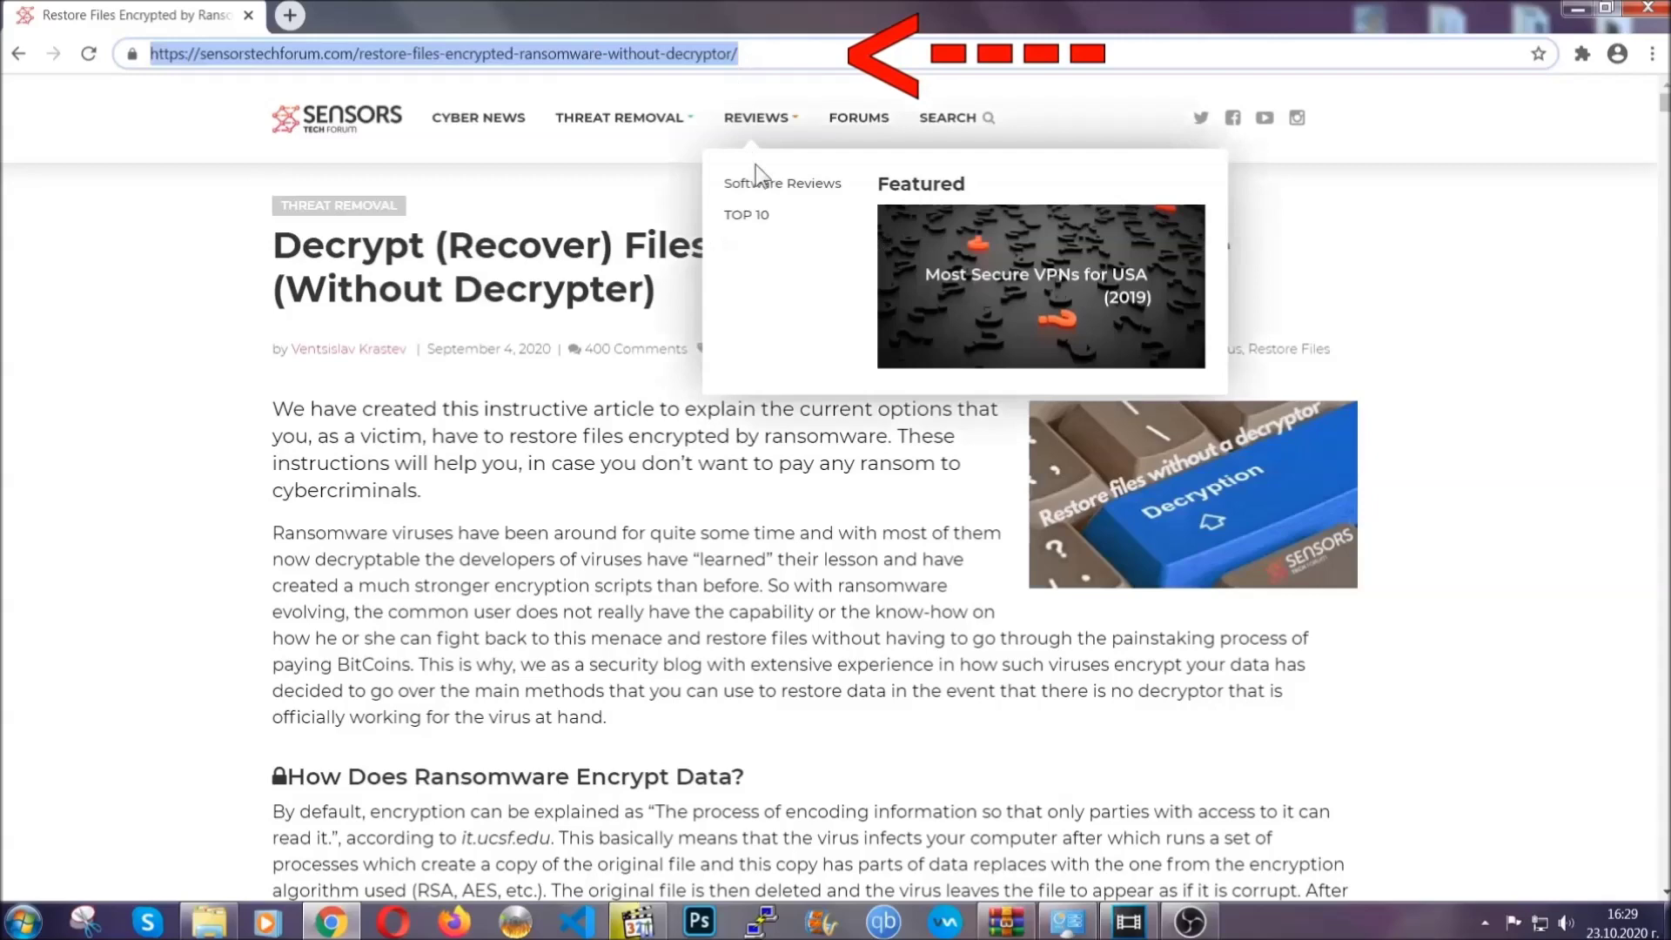
scroll(858, 477, "down", 5)
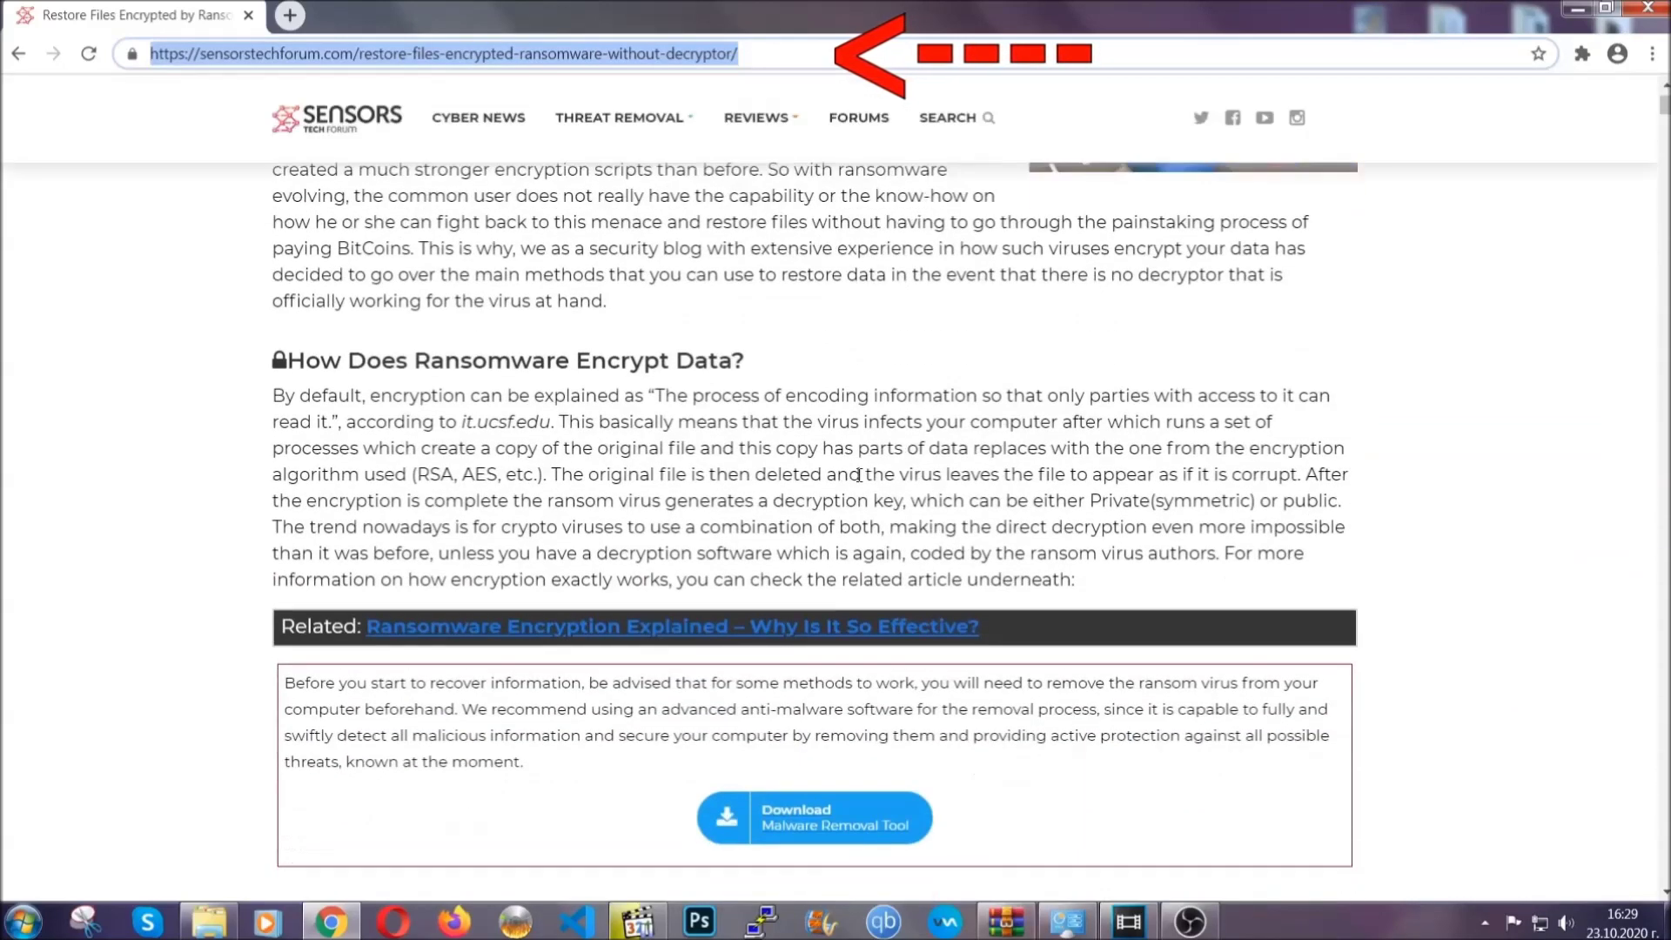
scroll(861, 475, "down", 4)
scroll(860, 475, "down", 3)
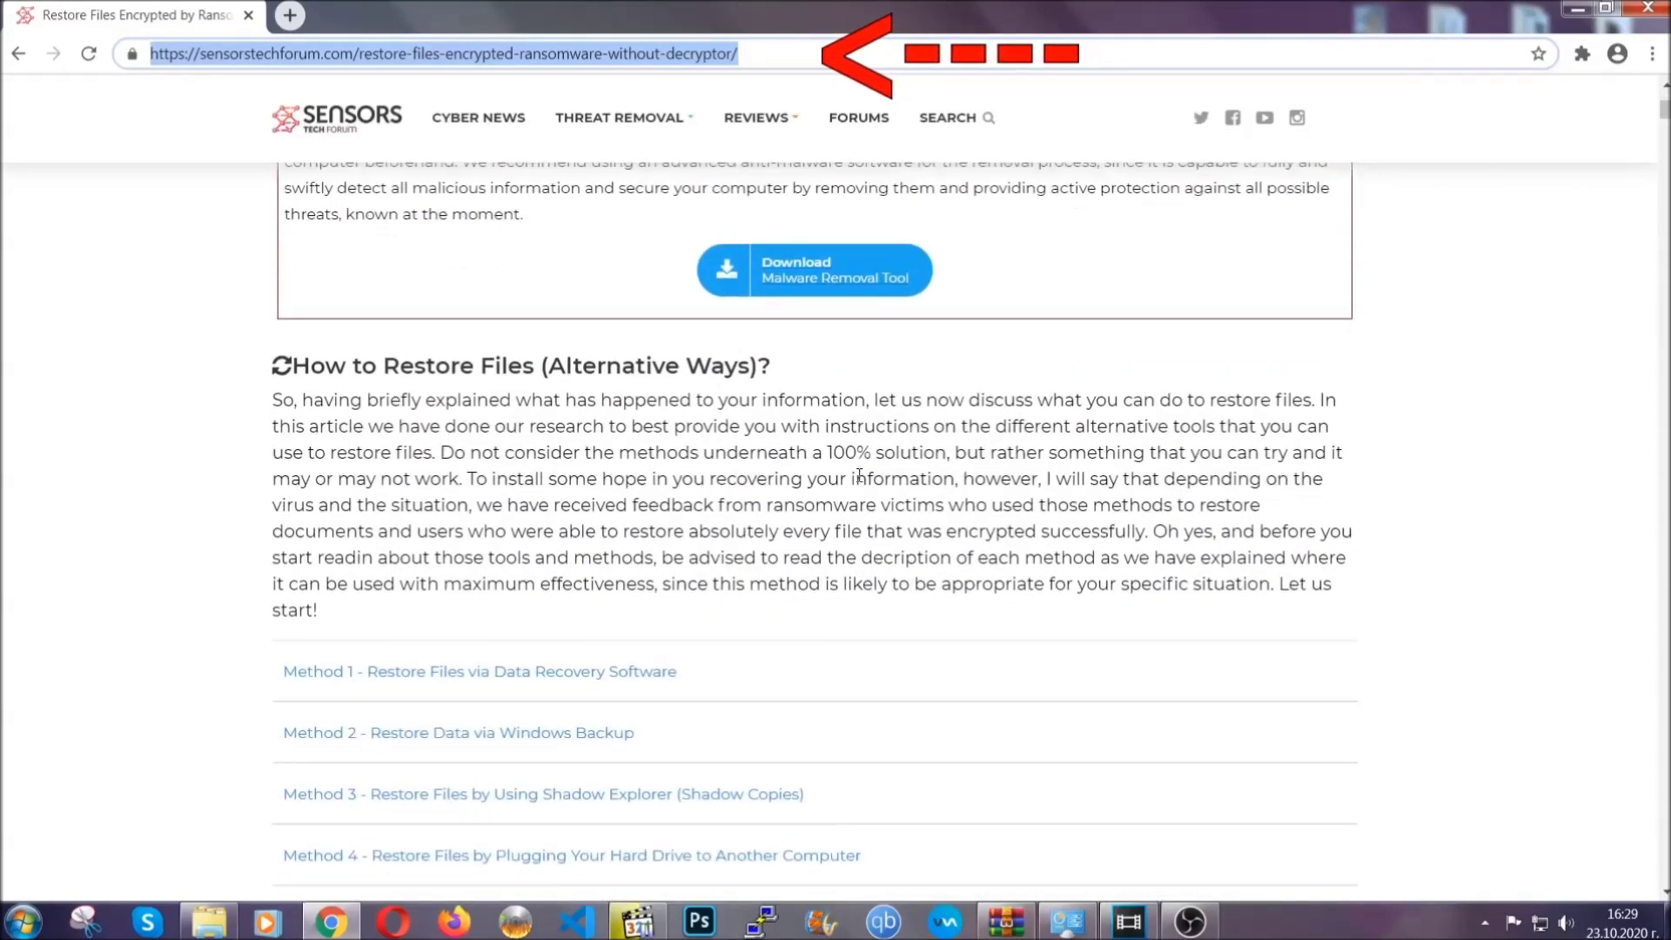
scroll(860, 476, "down", 1)
scroll(809, 478, "down", 2)
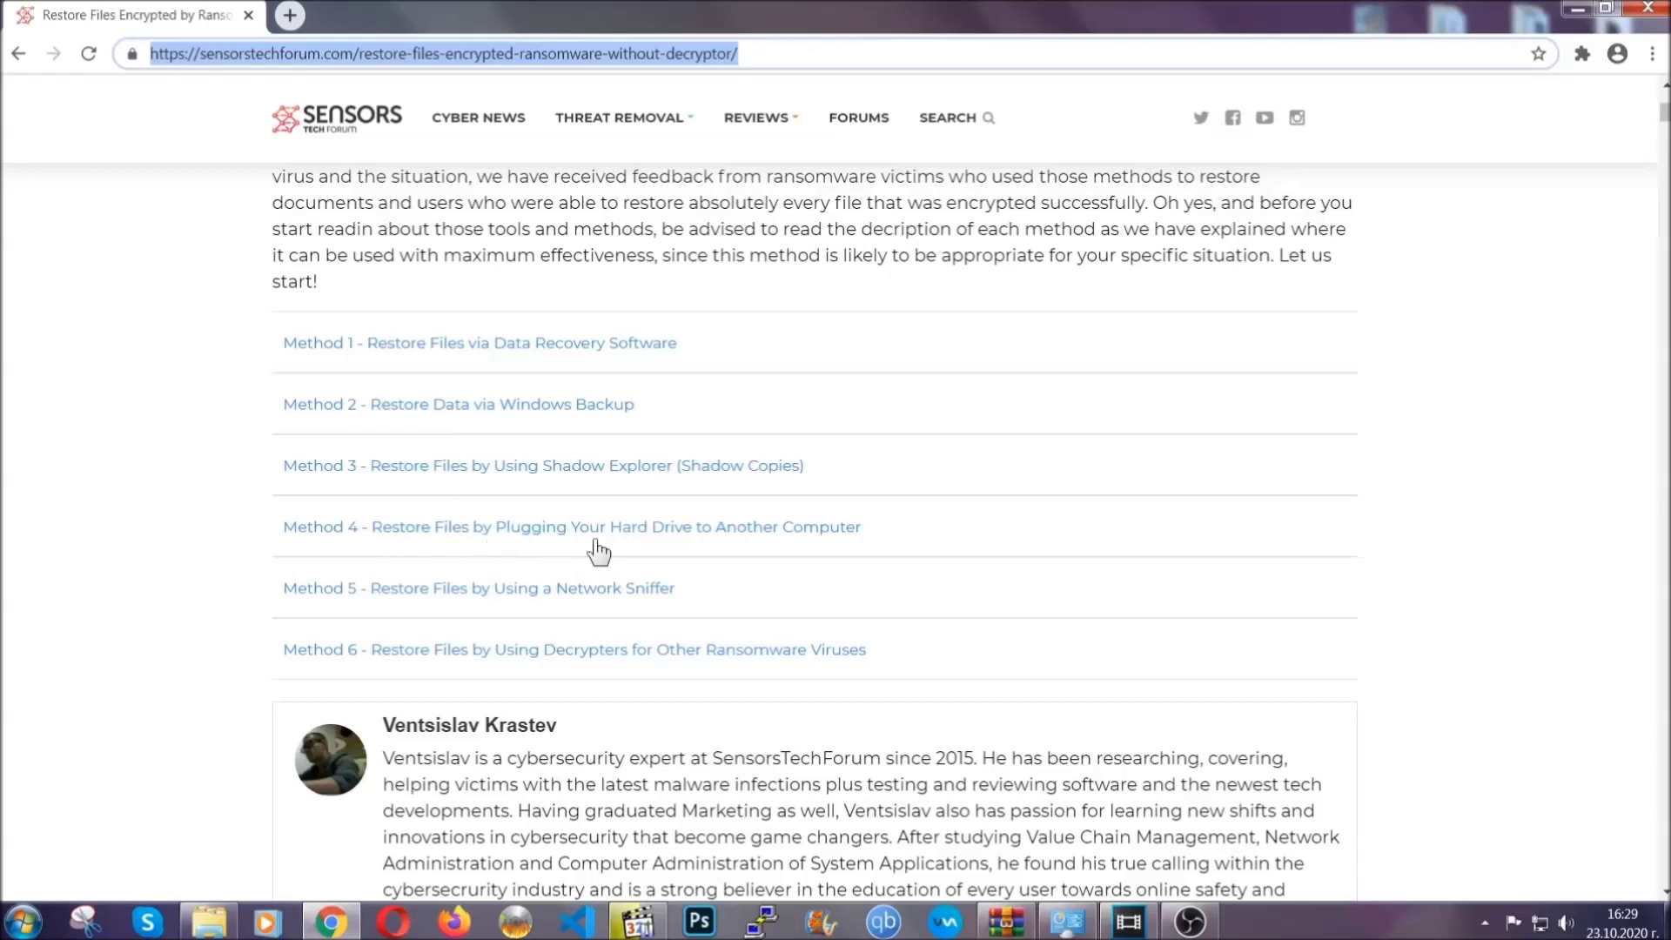
left_click(521, 403)
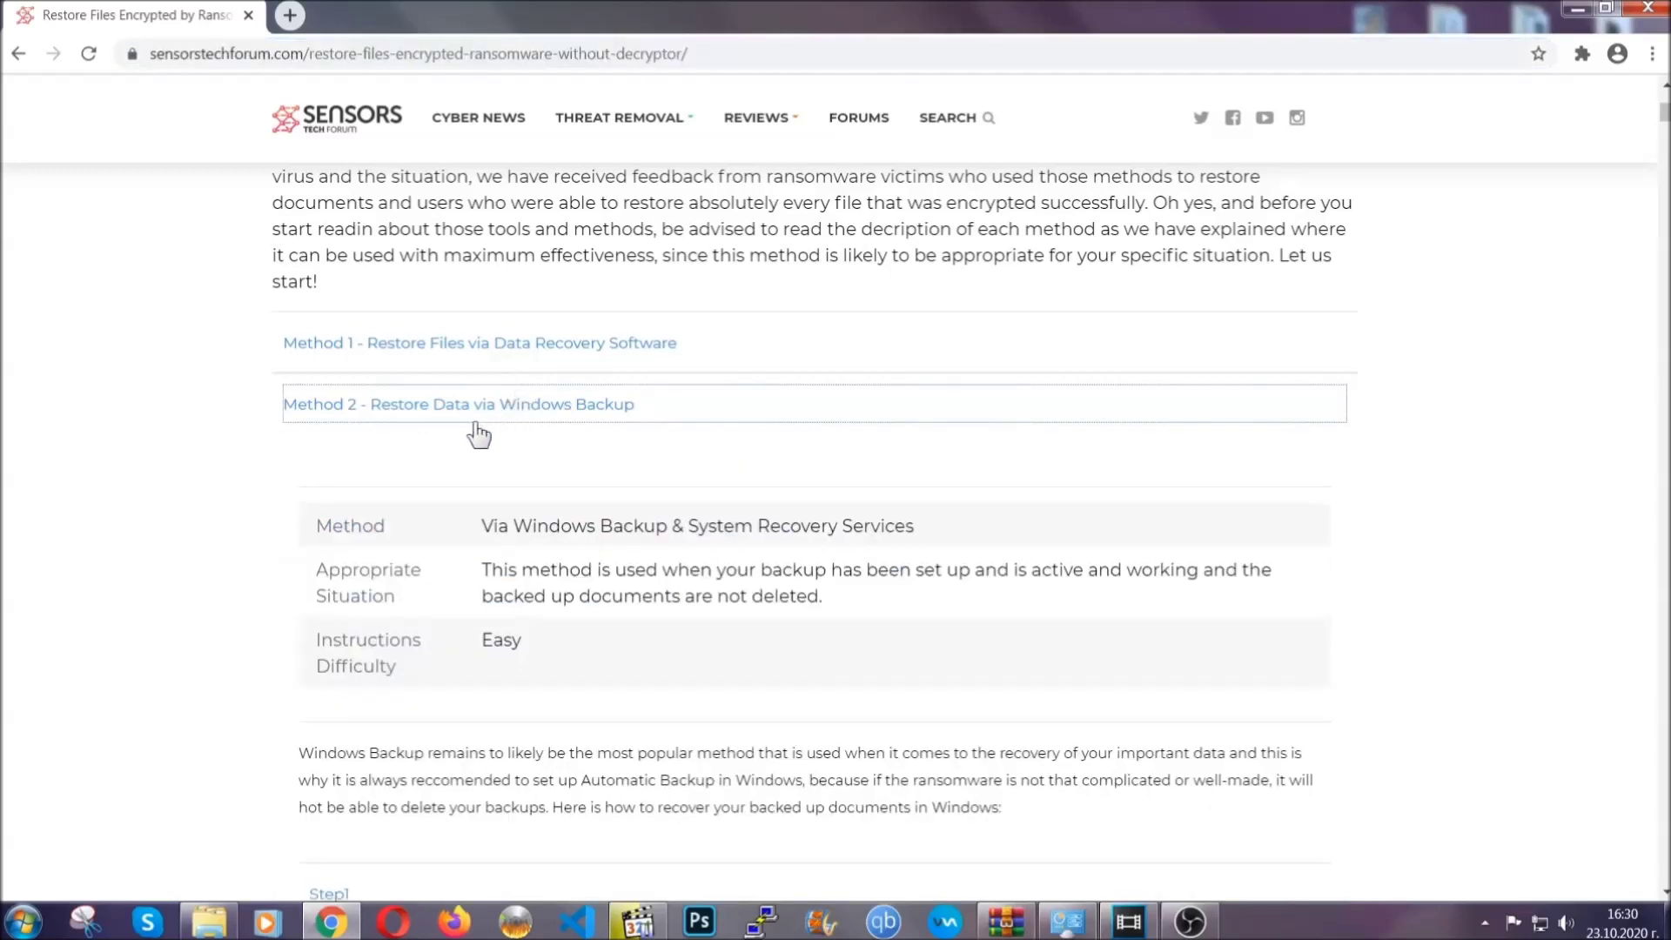
- Expand Step1, Step2 and Step3 of the Windows Backup method, then minimise Chrome
left_click_drag(483, 523, 587, 649)
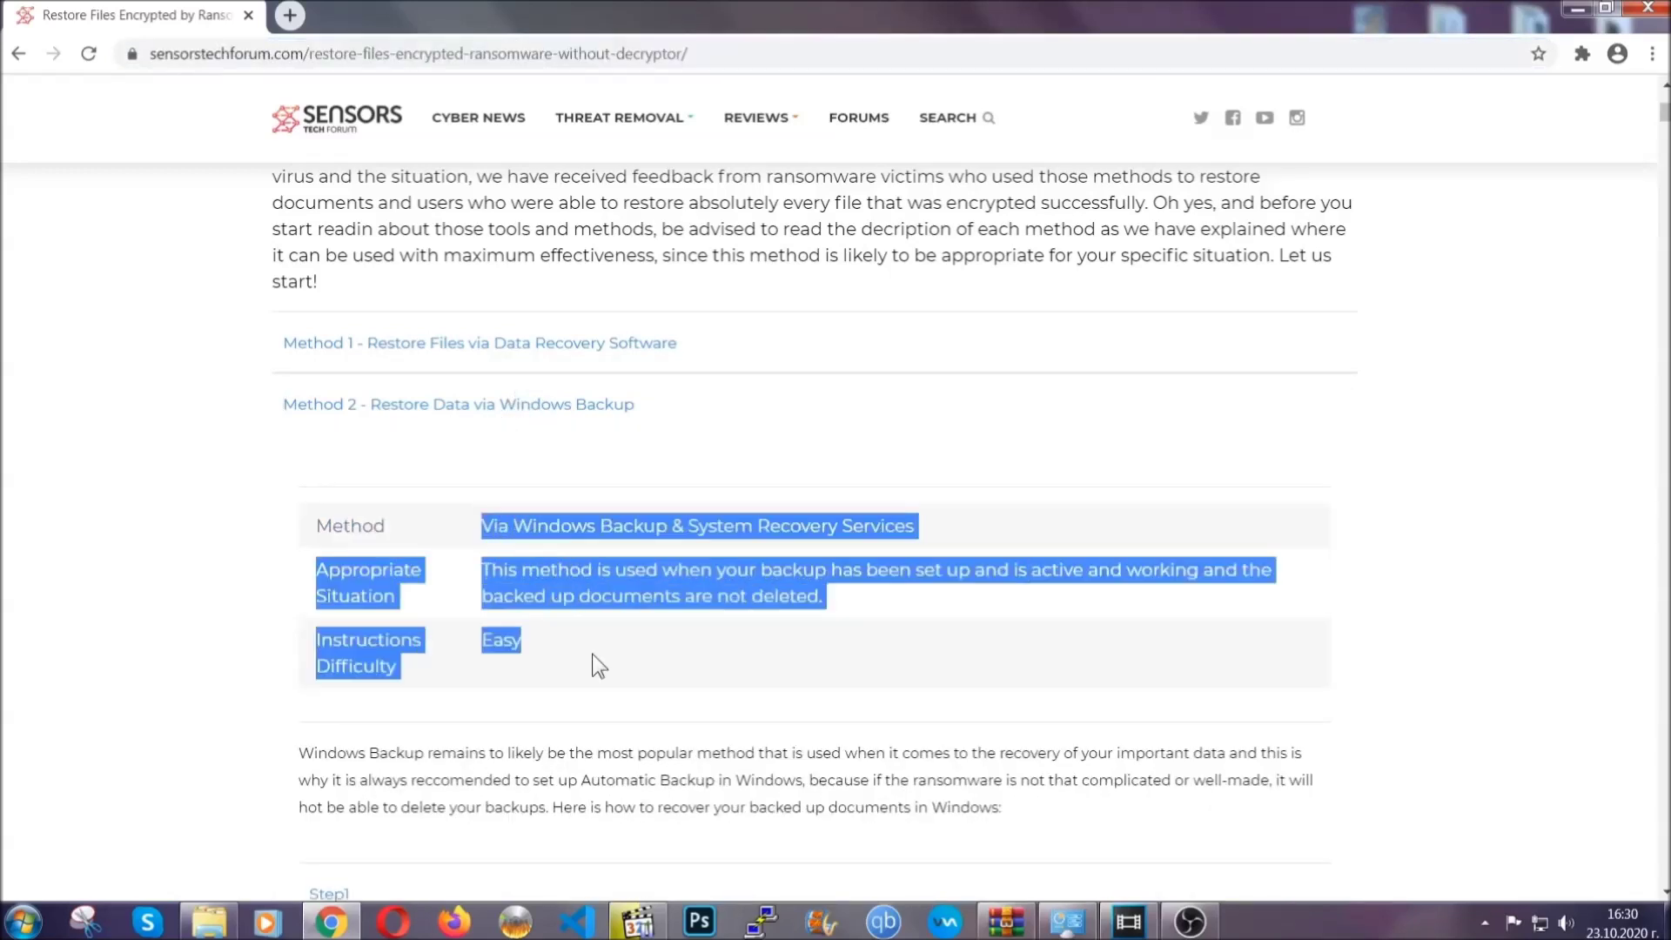
left_click(592, 654)
scroll(597, 649, "down", 3)
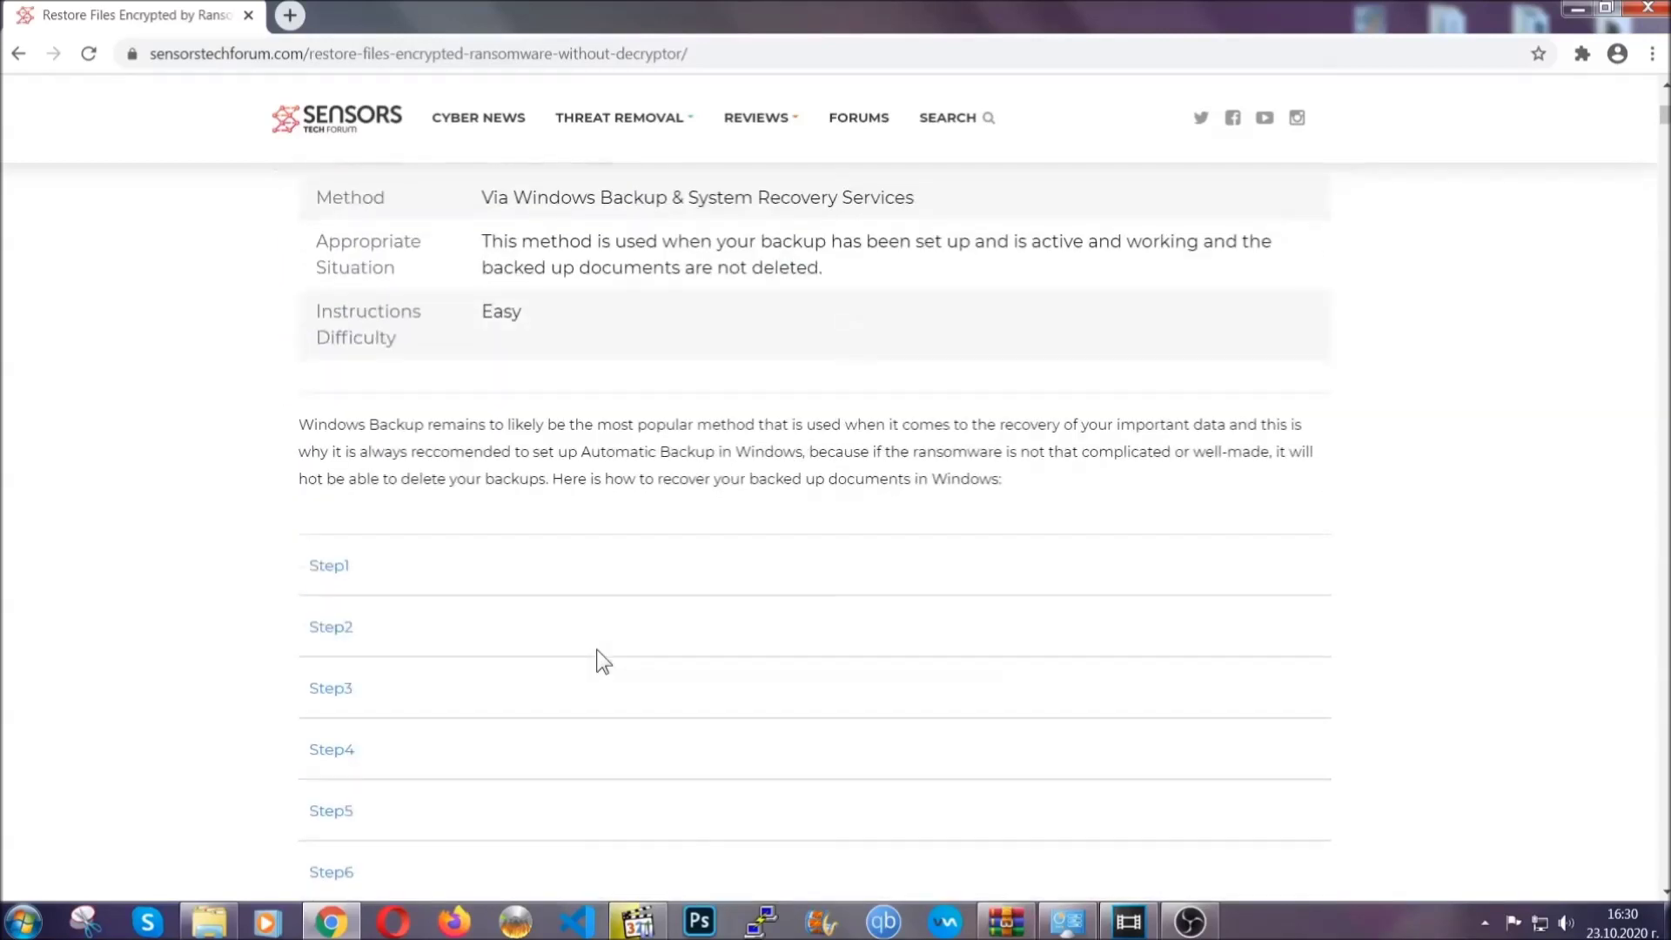
scroll(597, 649, "down", 1)
left_click(342, 455)
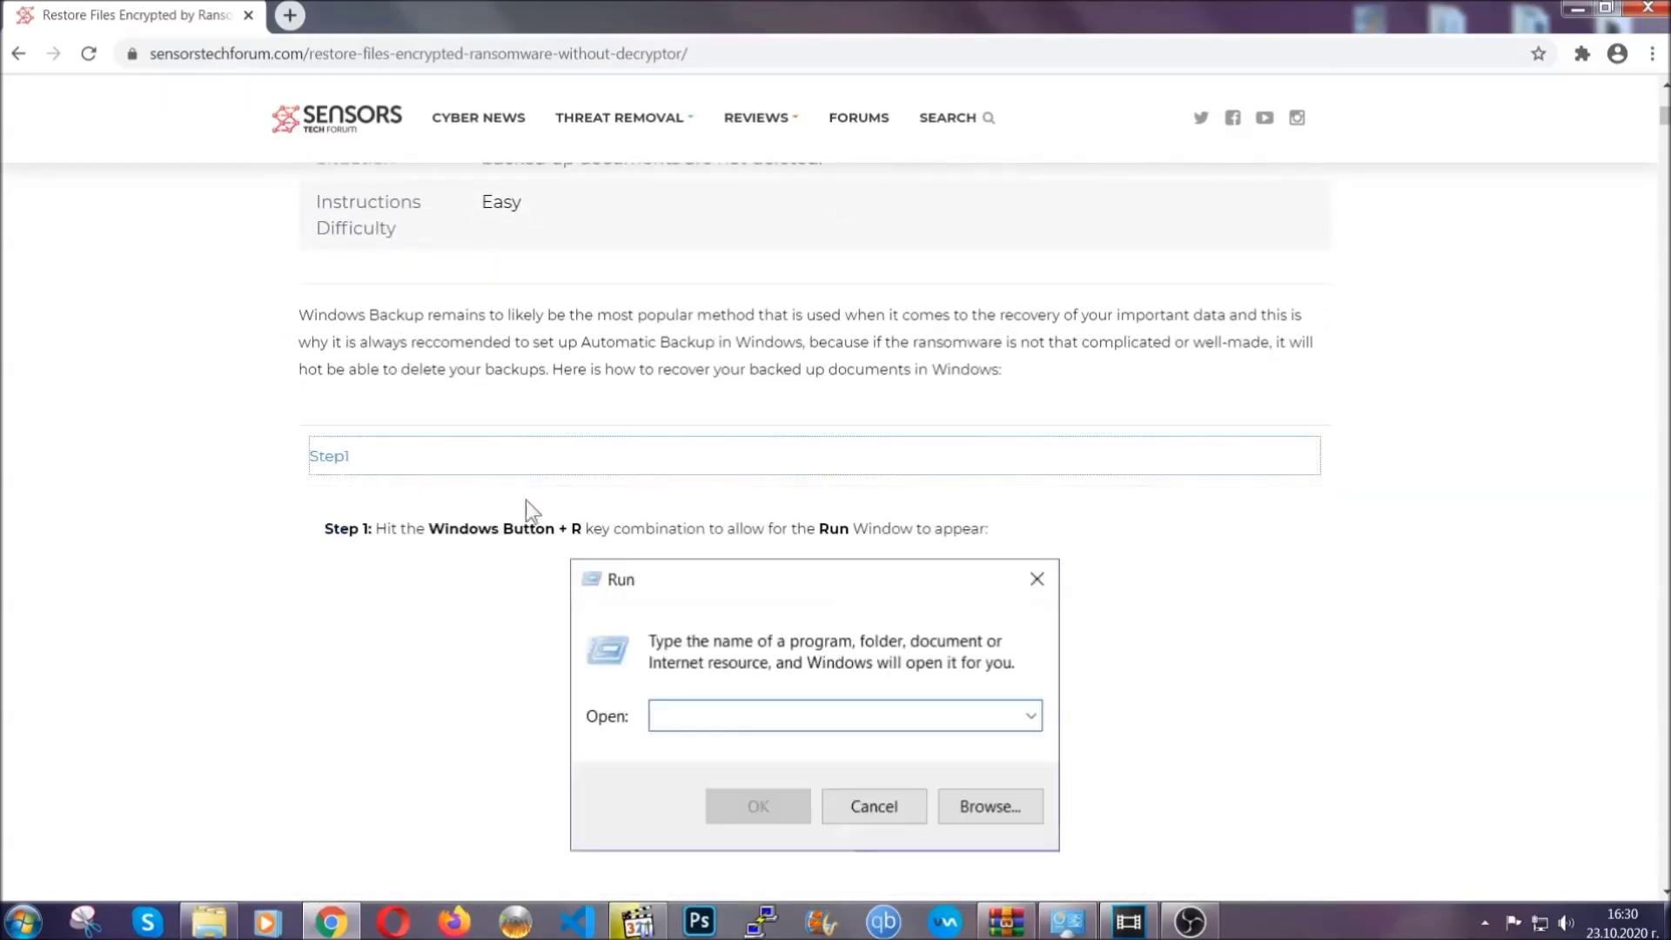
scroll(782, 541, "down", 3)
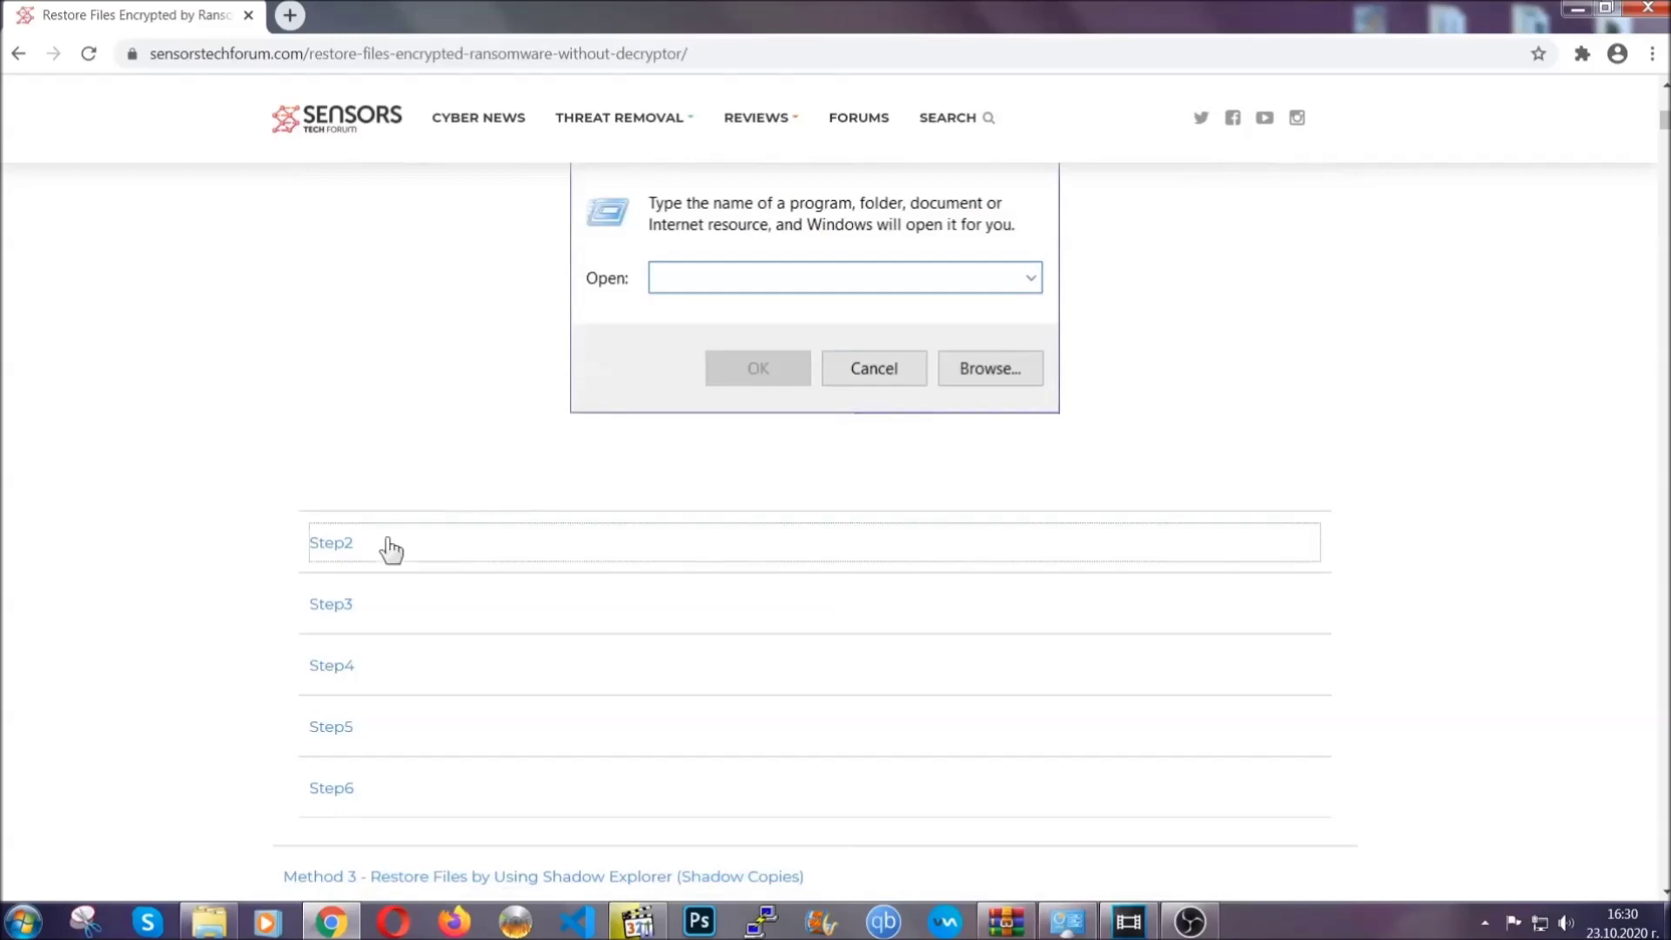
left_click(331, 543)
scroll(695, 561, "down", 3)
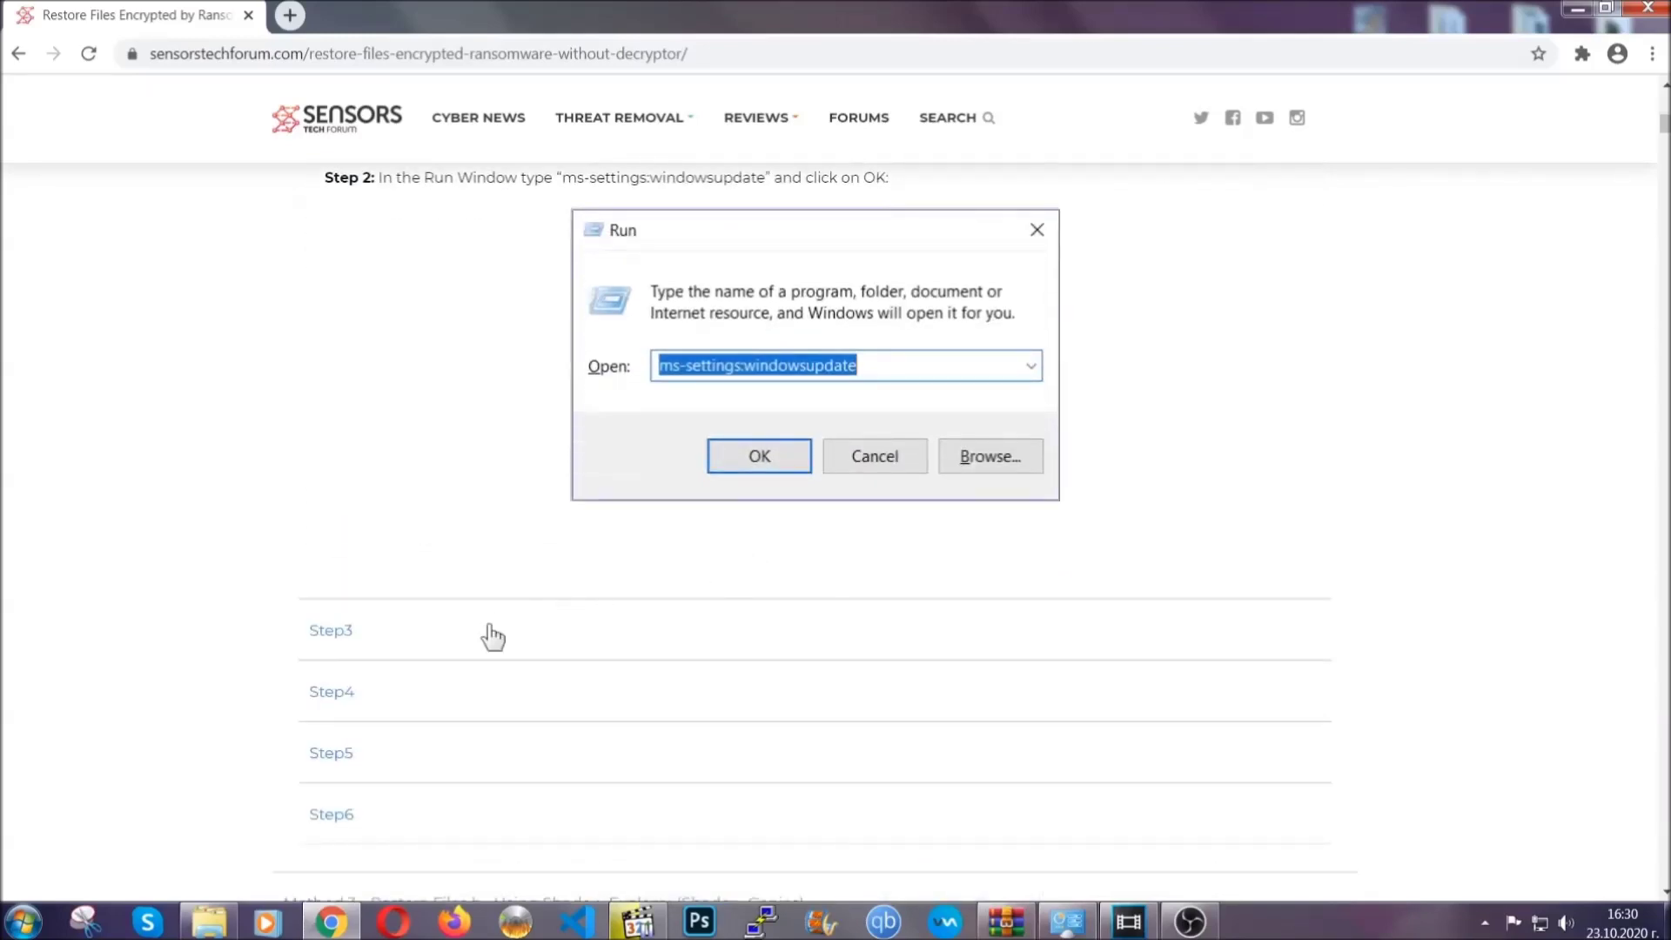
left_click(494, 635)
scroll(738, 598, "down", 3)
scroll(738, 598, "down", 2)
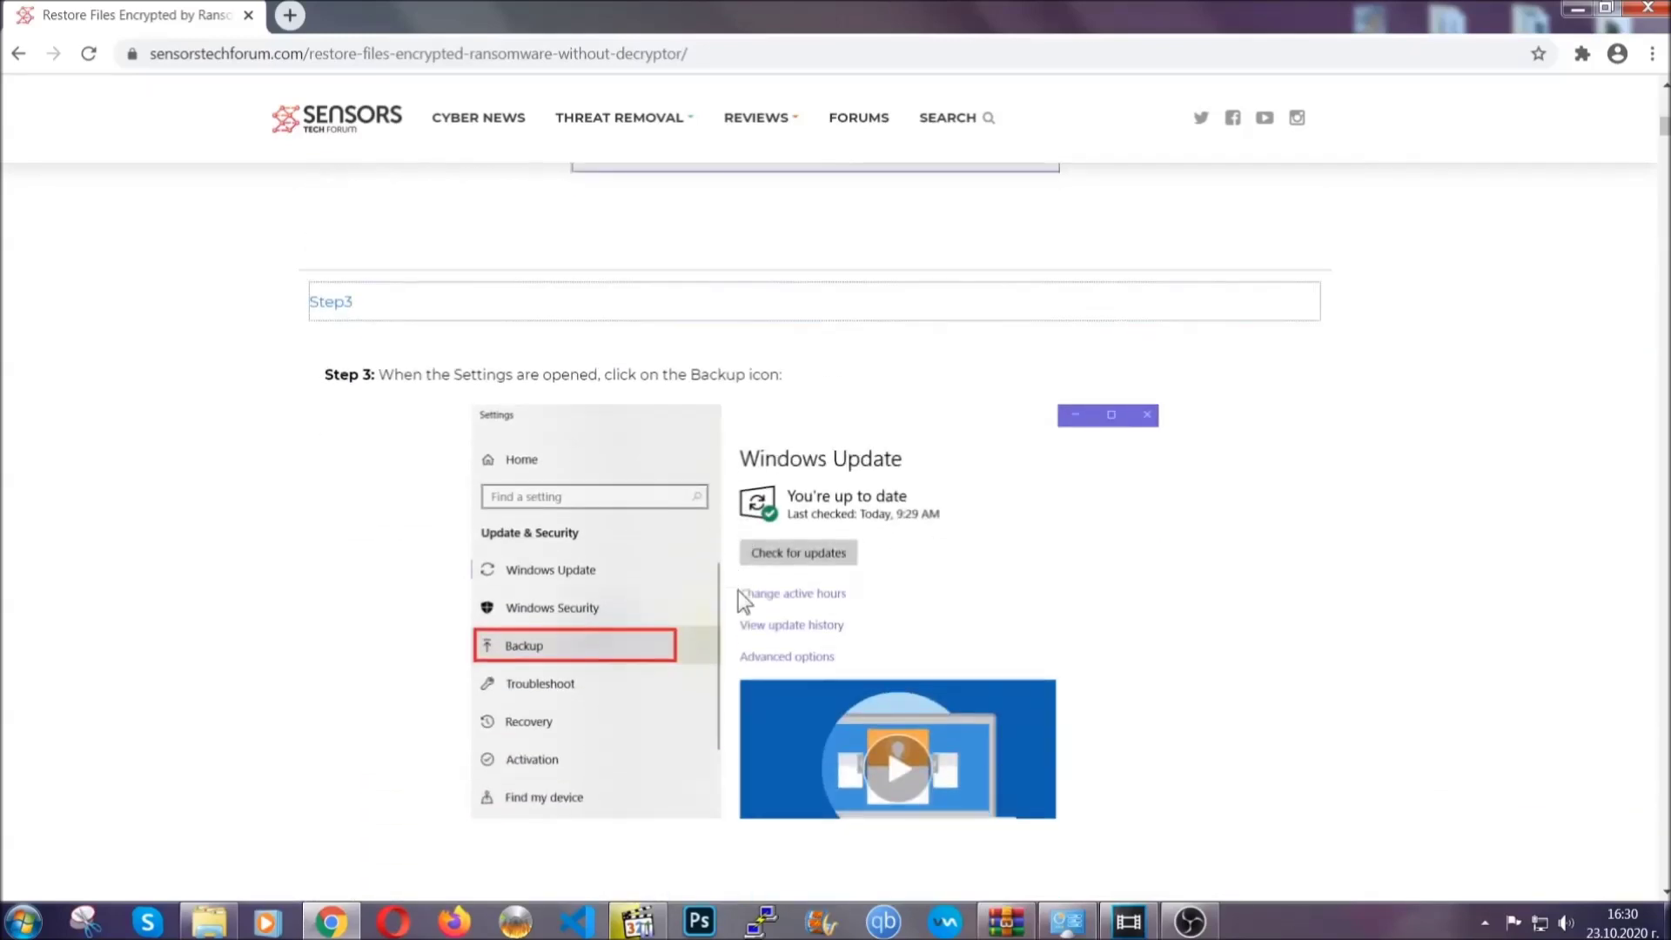
scroll(738, 590, "down", 3)
scroll(734, 593, "down", 3)
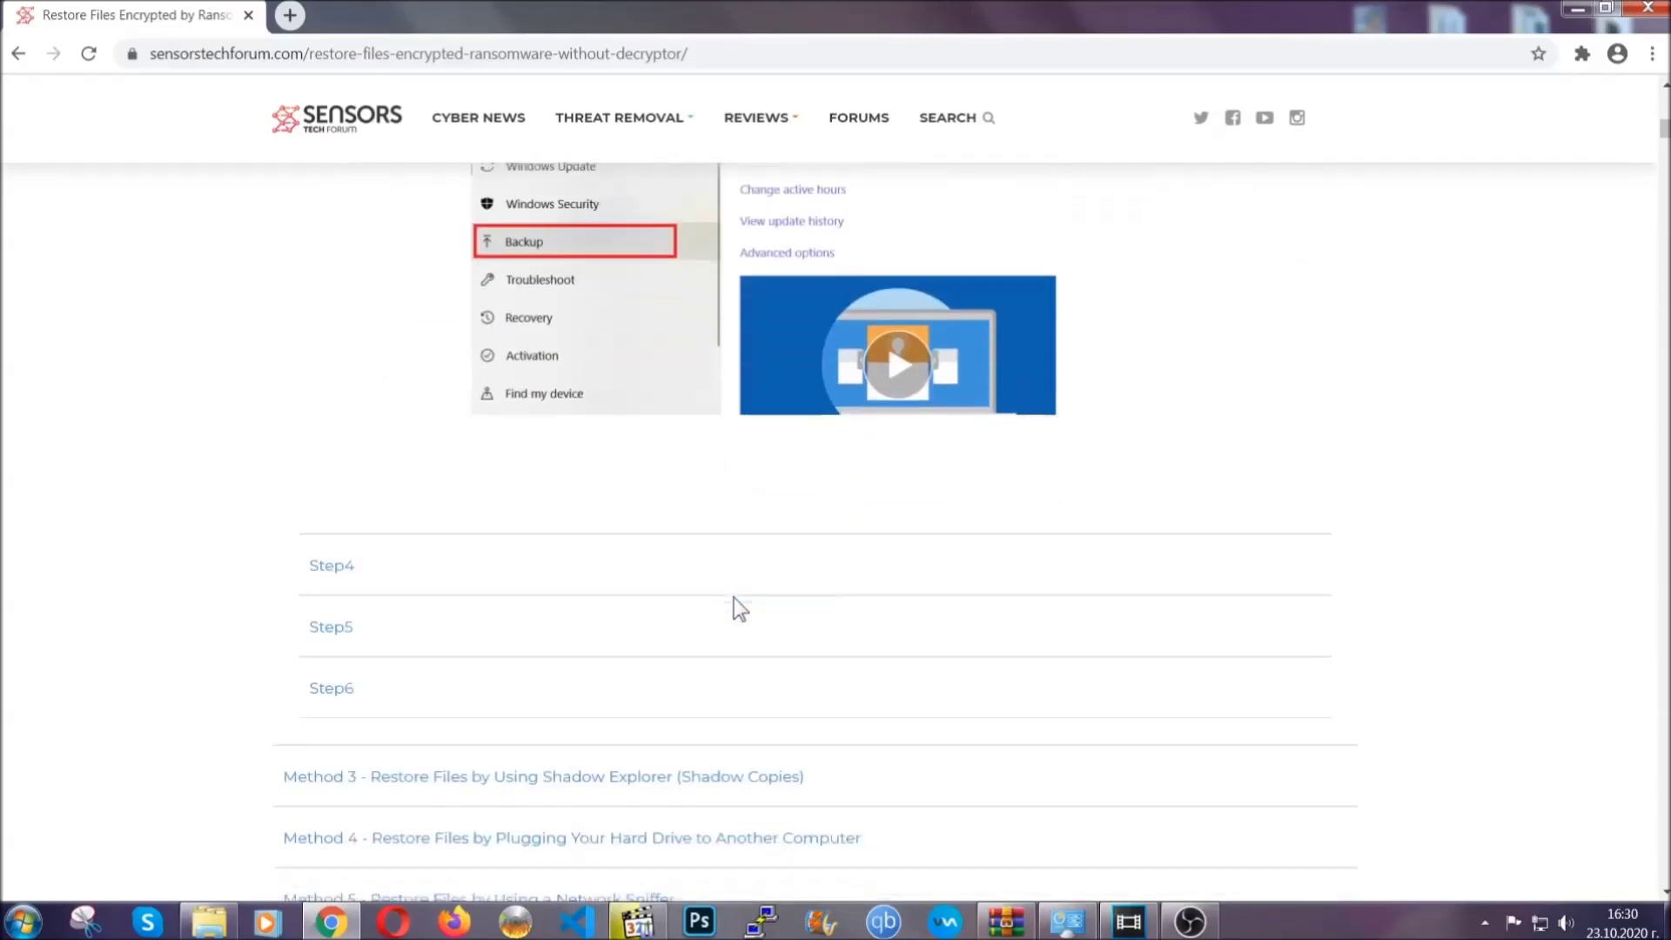
scroll(734, 596, "down", 3)
scroll(734, 597, "down", 3)
scroll(733, 597, "down", 3)
scroll(734, 597, "down", 2)
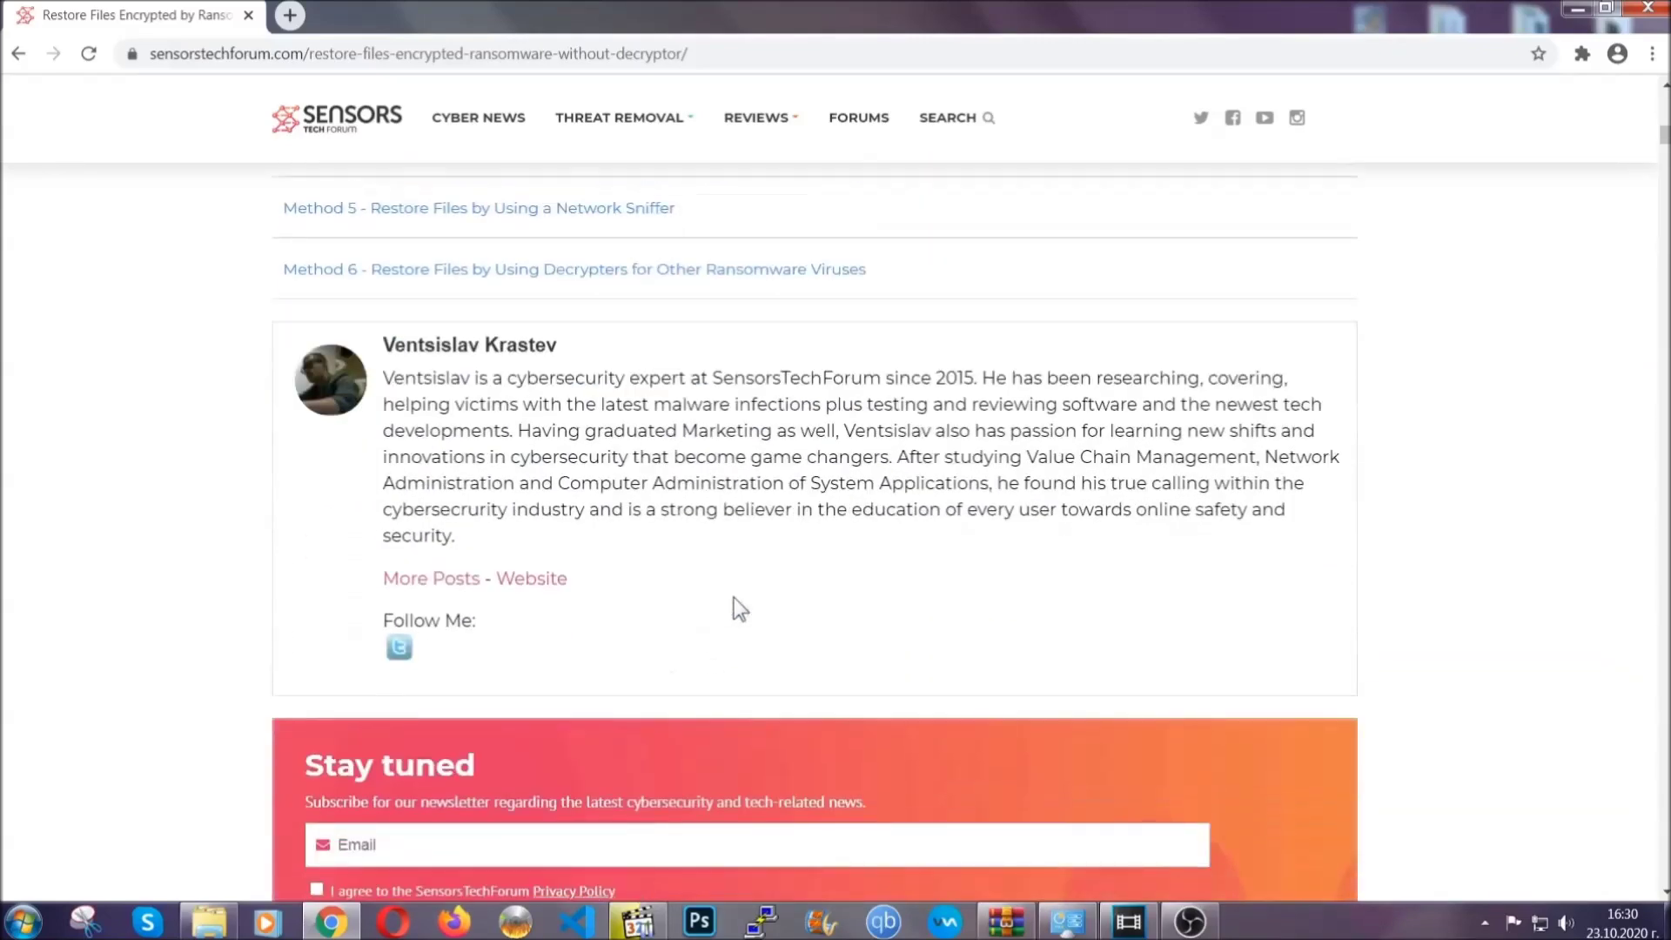
scroll(734, 597, "up", 4)
scroll(735, 597, "up", 5)
scroll(729, 615, "up", 5)
scroll(730, 622, "up", 5)
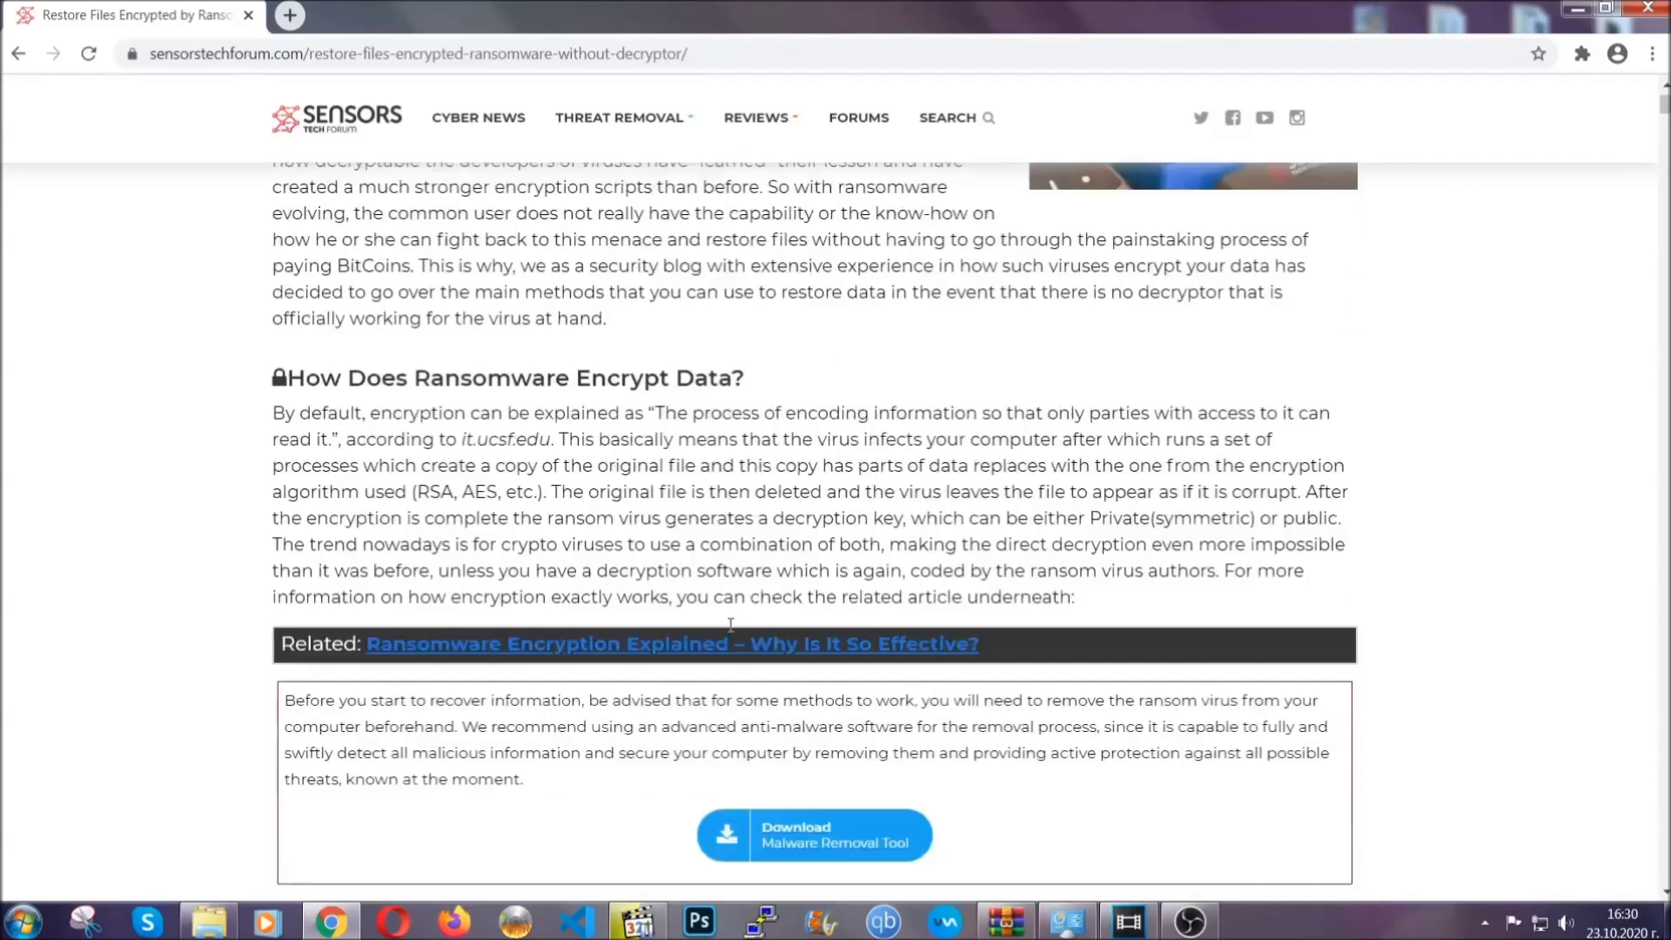
scroll(730, 622, "up", 5)
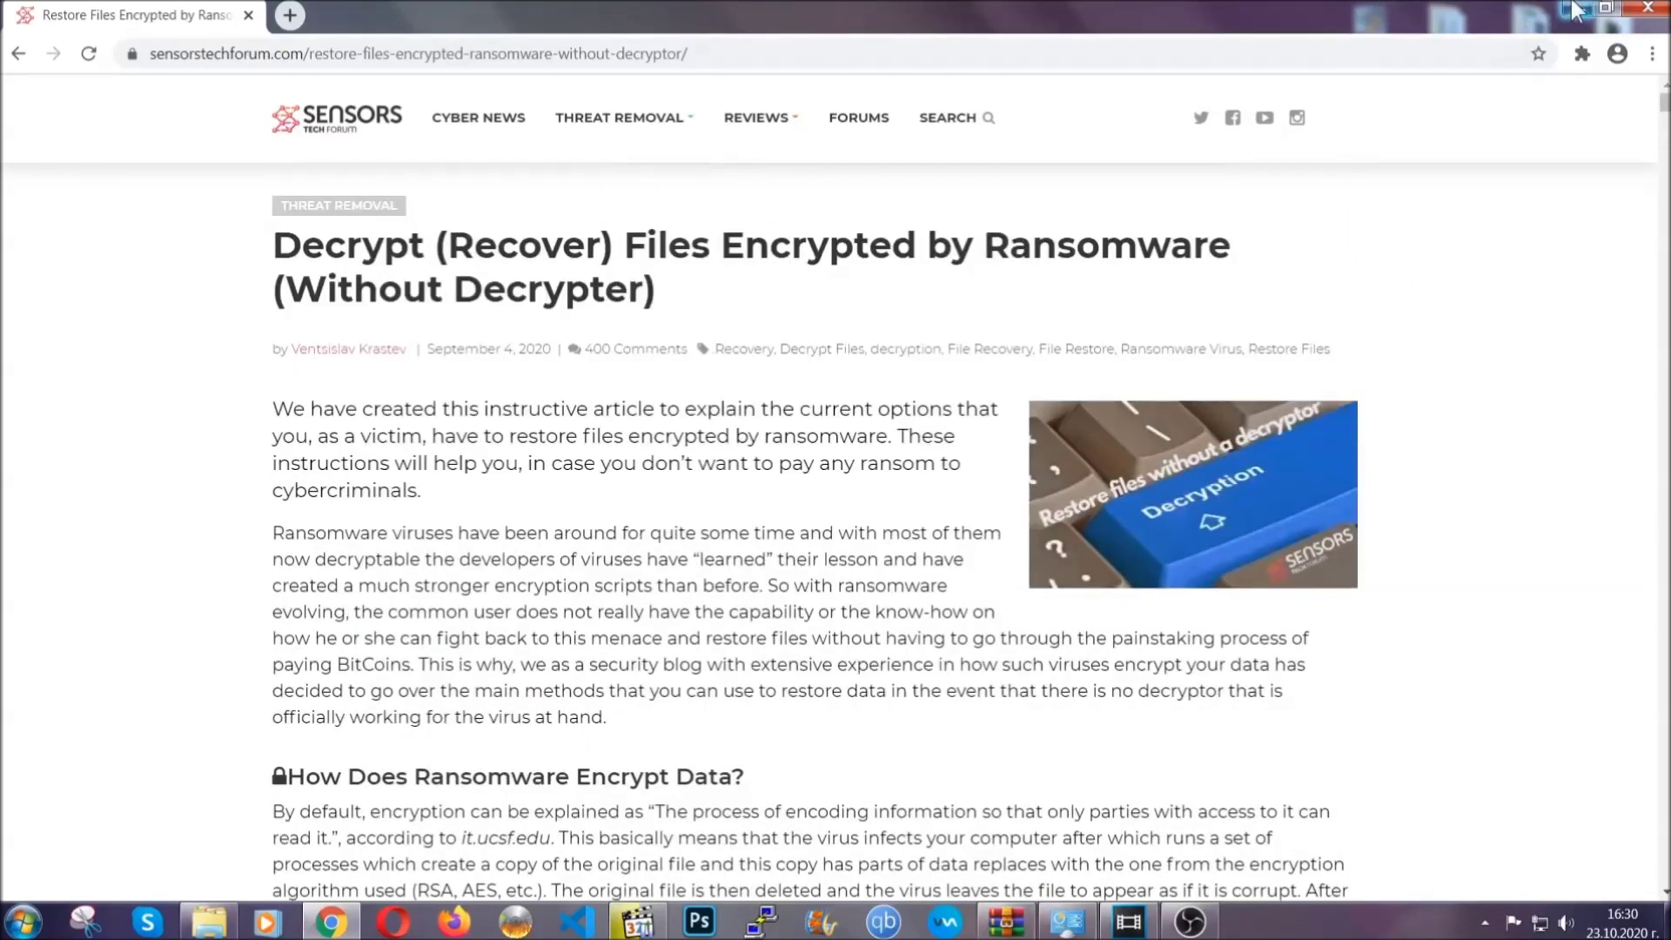
left_click(1576, 11)
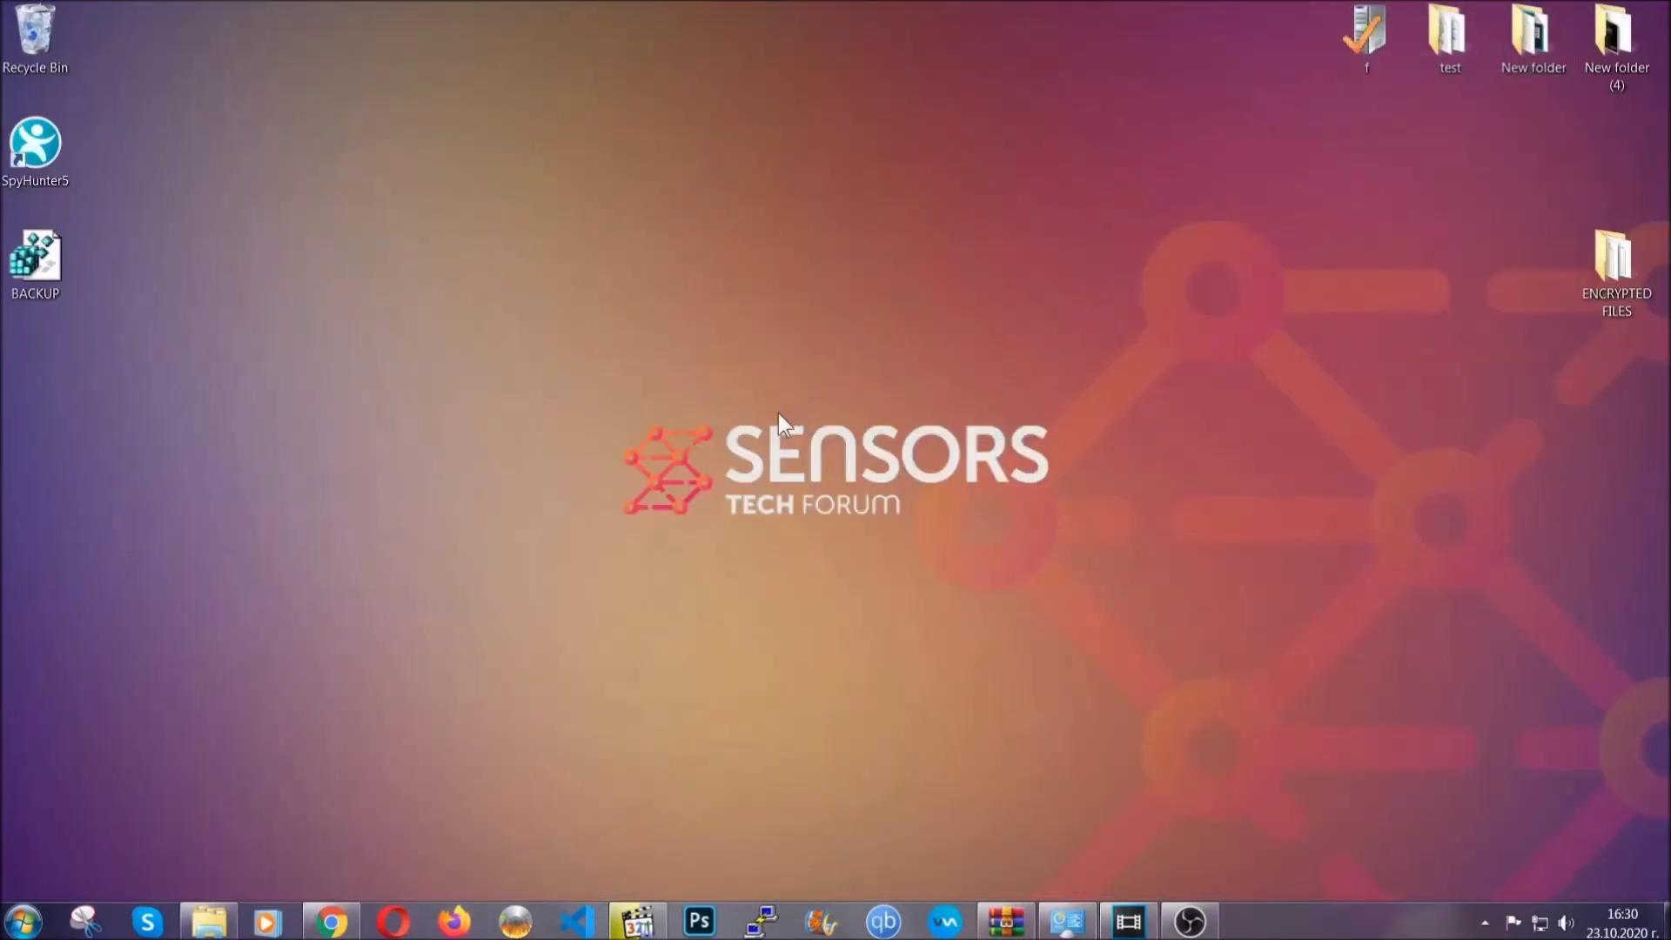